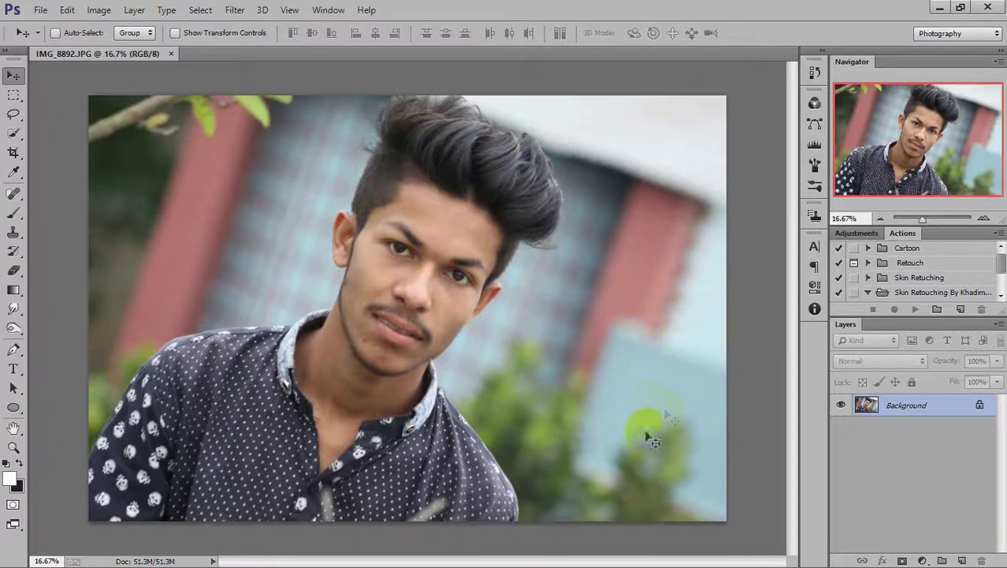
Duplicate the Background layer and open the copy in the Camera Raw Filter
click(891, 410)
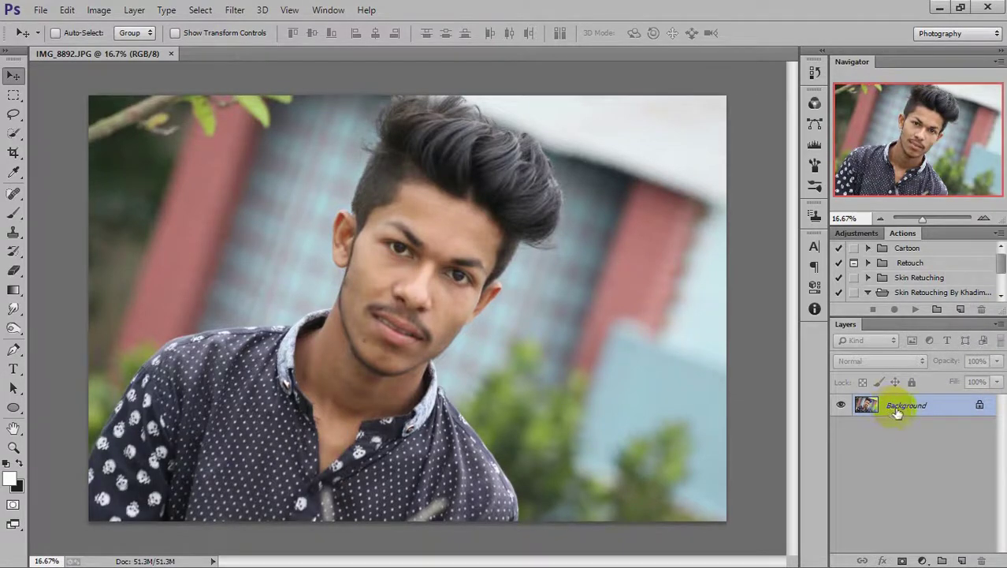
key(ctrl+j)
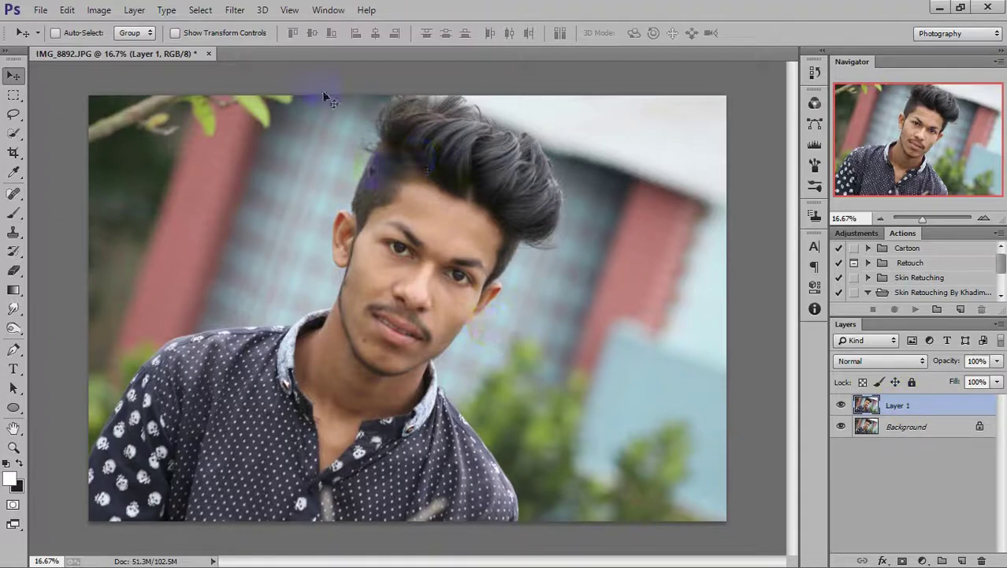
click(235, 12)
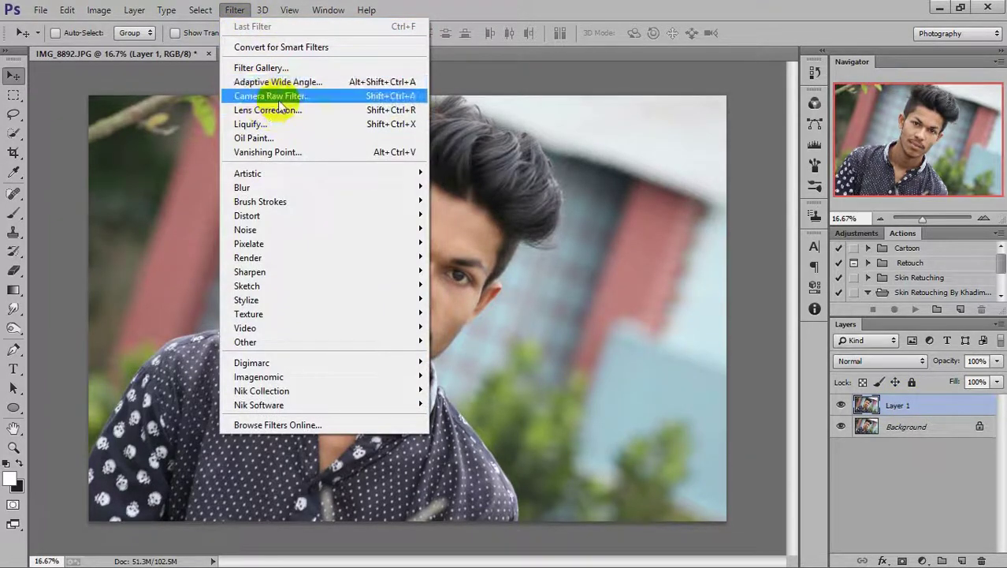
click(328, 96)
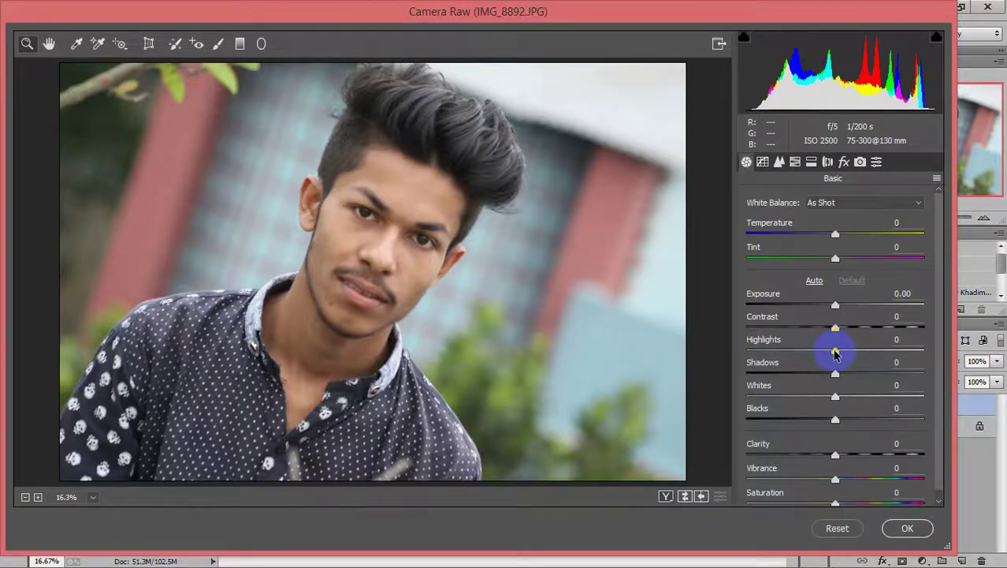
Set Highlights -100, Shadows +24, Clarity +24 and Blacks -22 in Camera Raw
drag(835, 353, 746, 364)
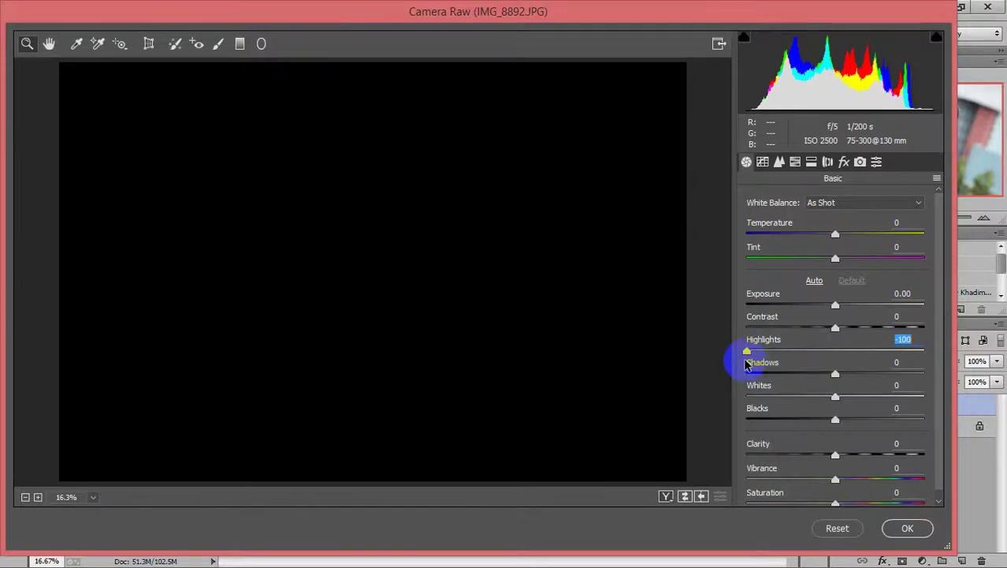
drag(747, 364, 746, 364)
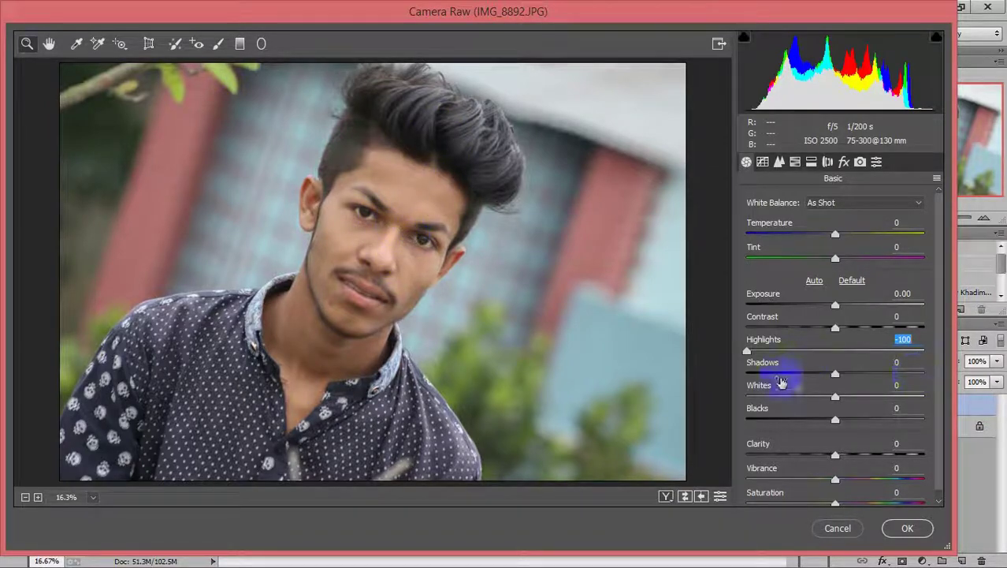
drag(834, 375, 858, 375)
drag(835, 454, 857, 454)
drag(836, 422, 816, 422)
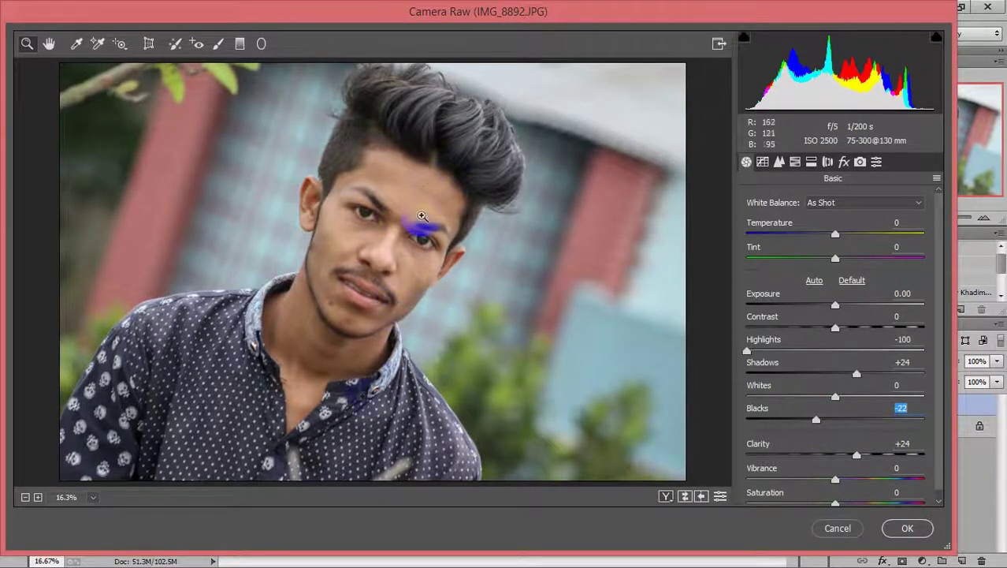
click(794, 162)
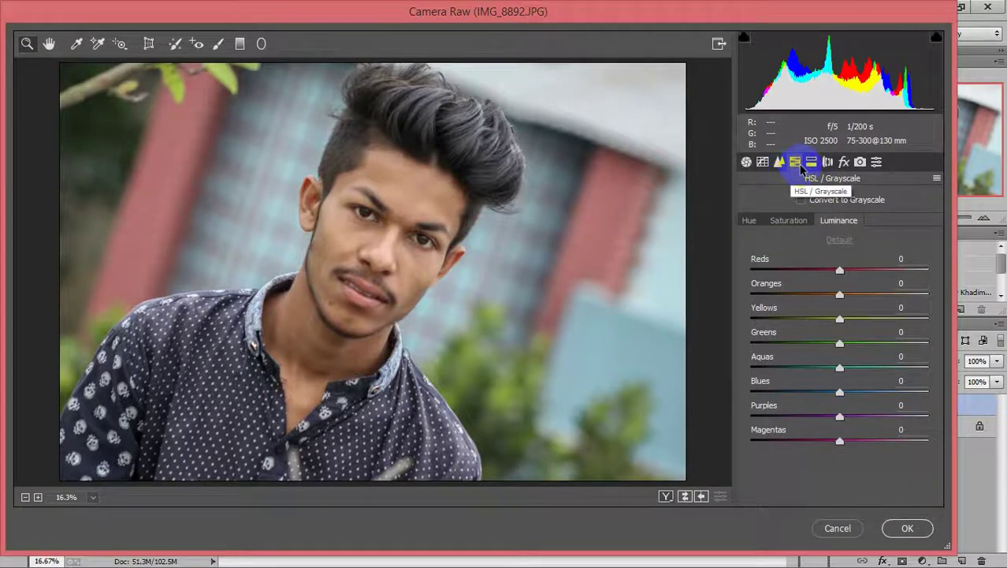
Drop HSL Oranges saturation to -24 and apply the Camera Raw filter to Layer 1
click(798, 225)
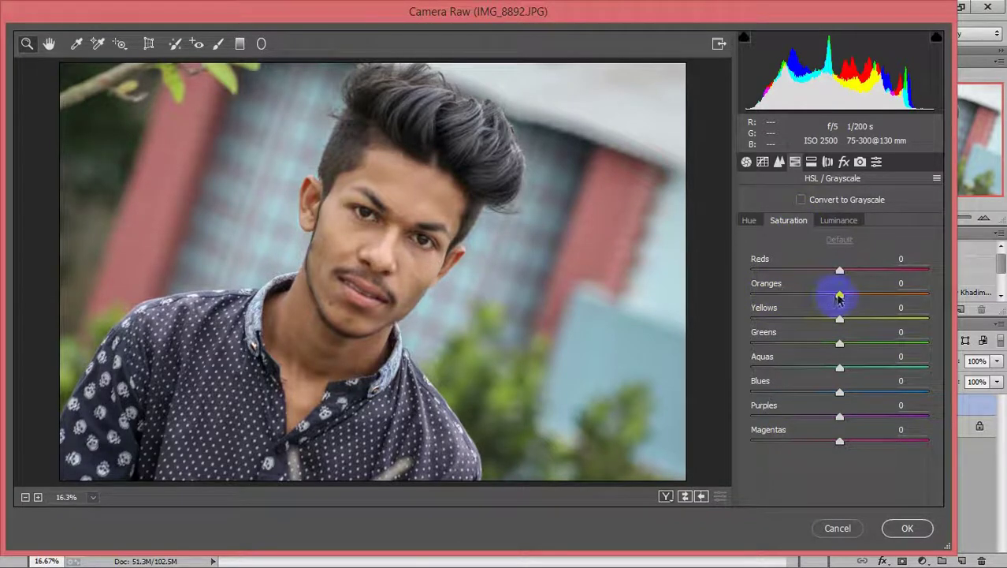
drag(829, 300, 819, 303)
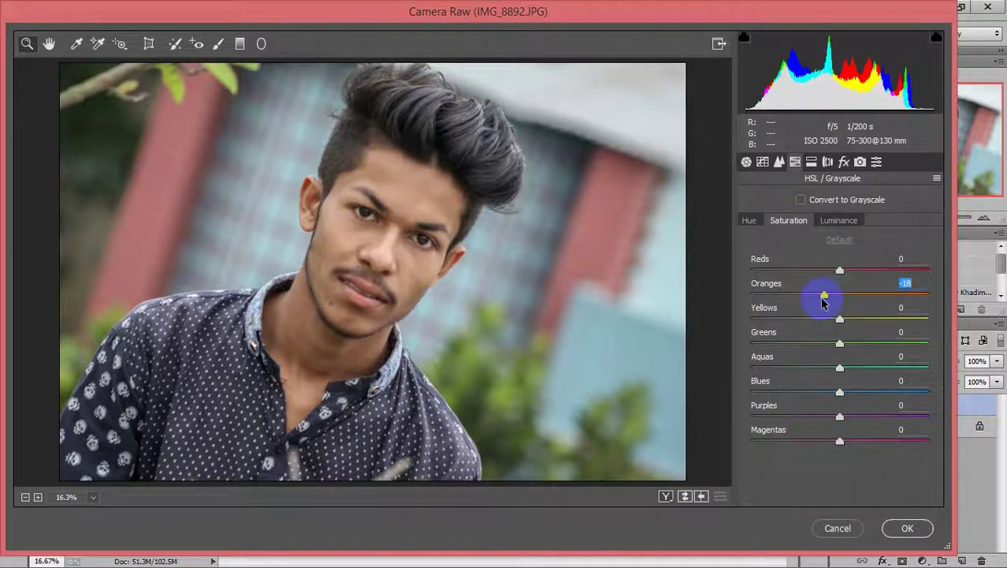
click(910, 282)
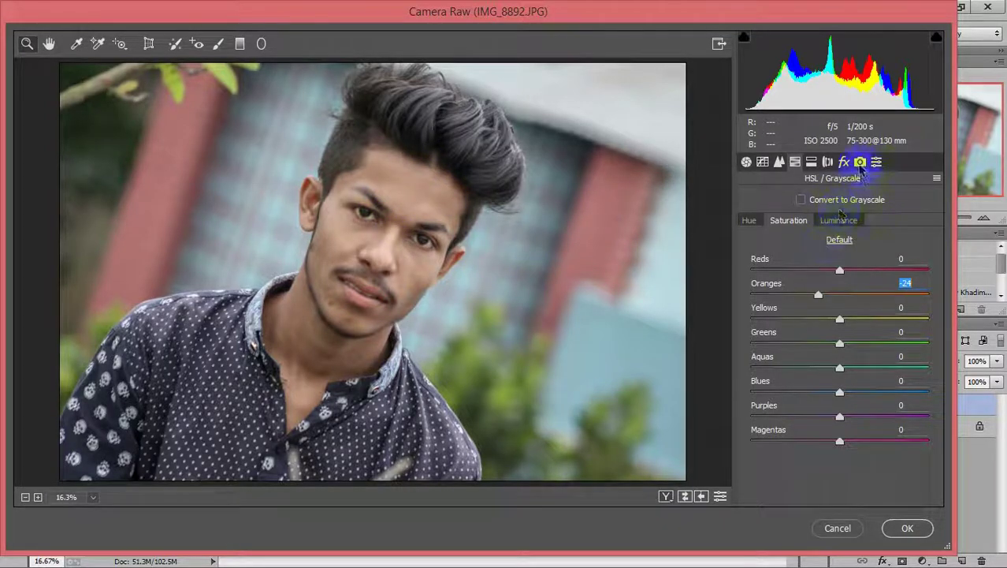
click(907, 528)
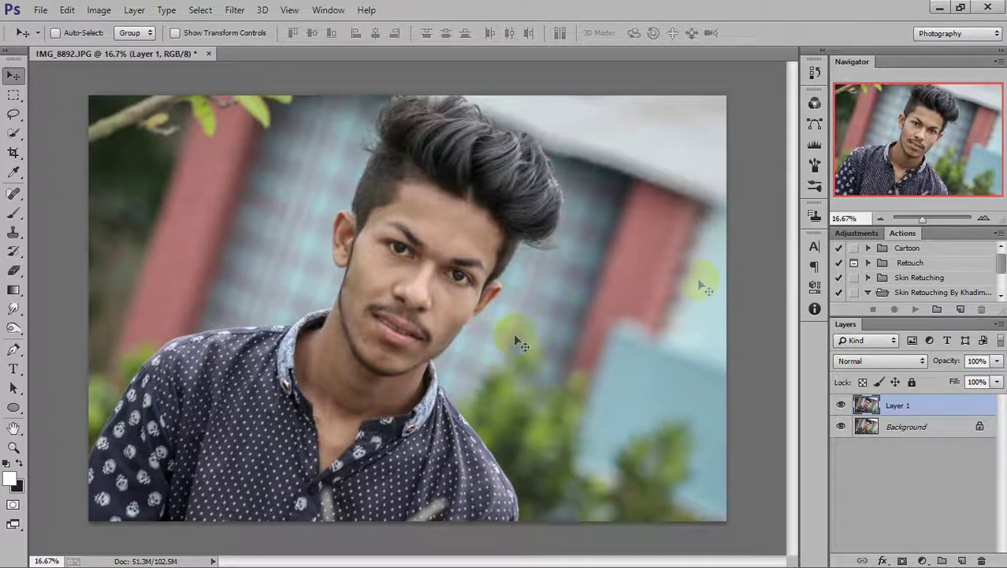
Play the Skin Retouching action and choose white as the mask paint colour
click(910, 293)
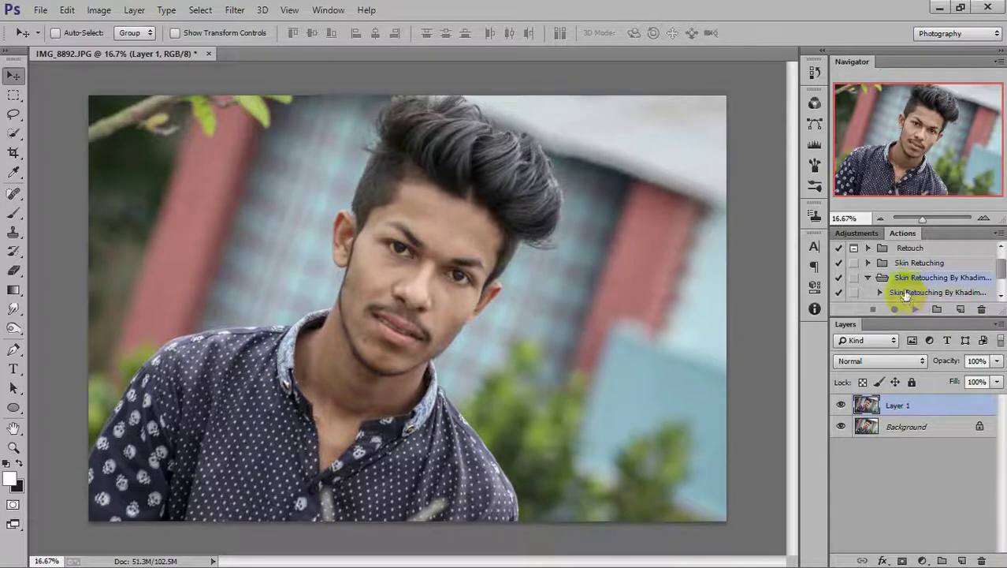
click(914, 310)
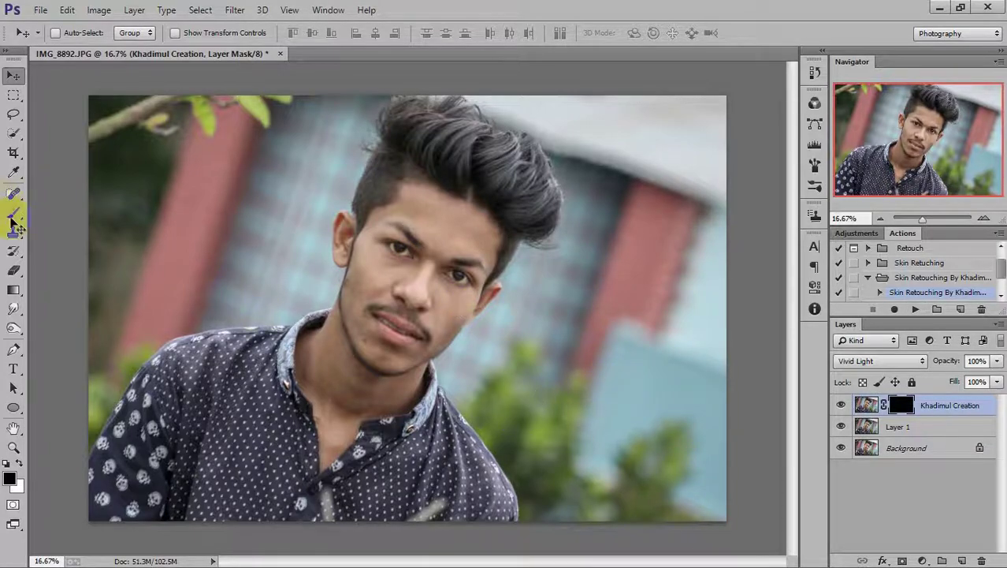
click(10, 477)
drag(445, 401, 331, 349)
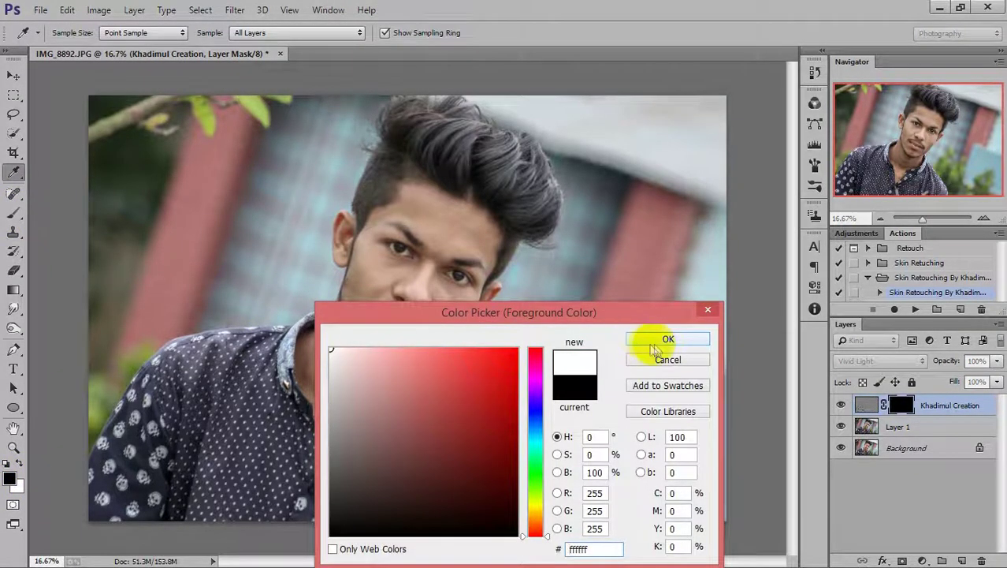
click(662, 339)
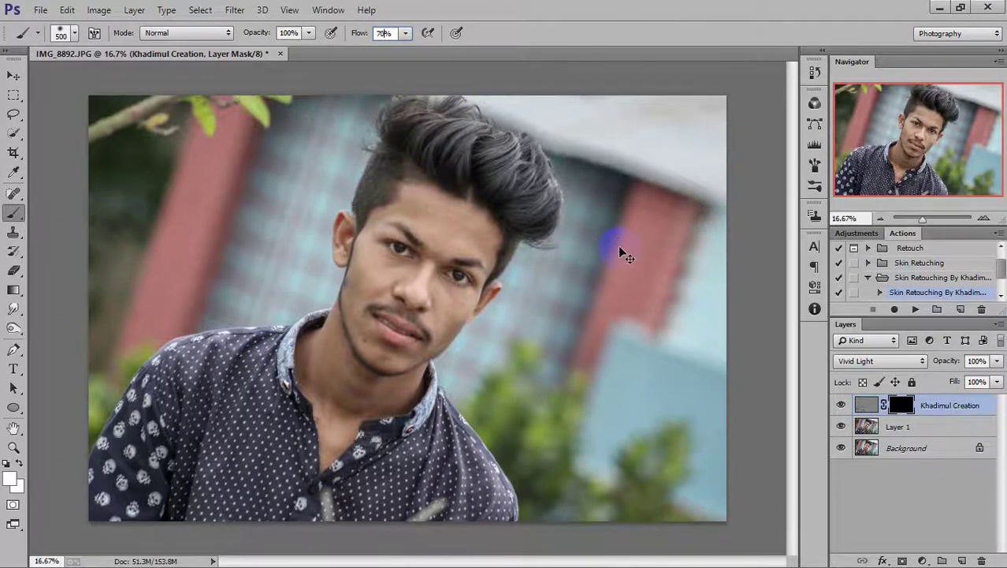
mouse_move(618, 245)
mouse_down()
mouse_move(466, 213)
mouse_move(457, 340)
mouse_up()
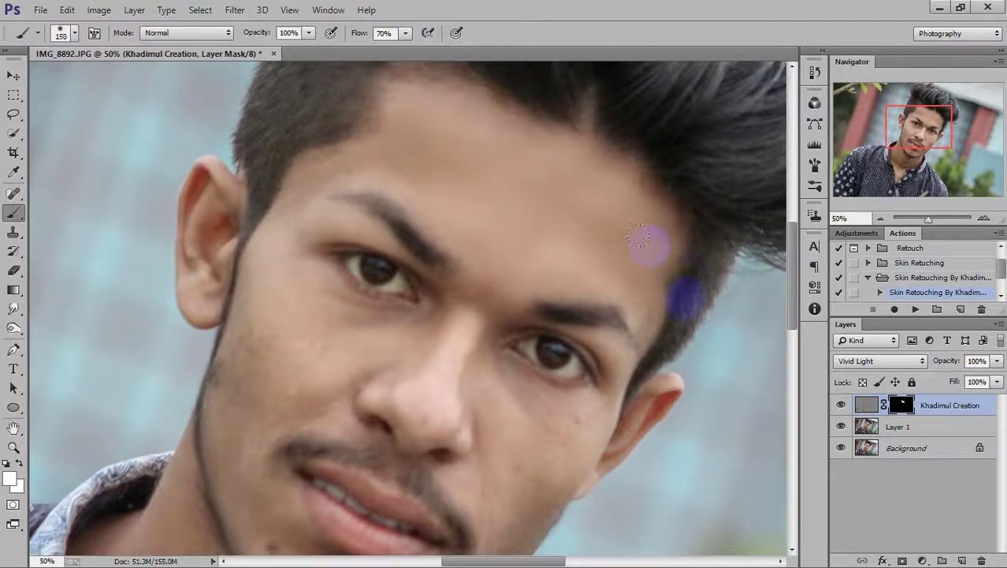
Paint white on the smoothing mask over the forehead and face with a smaller brush
key(bracketleft)
key(bracketleft)
key(bracketleft)
click(344, 168)
drag(428, 317, 473, 230)
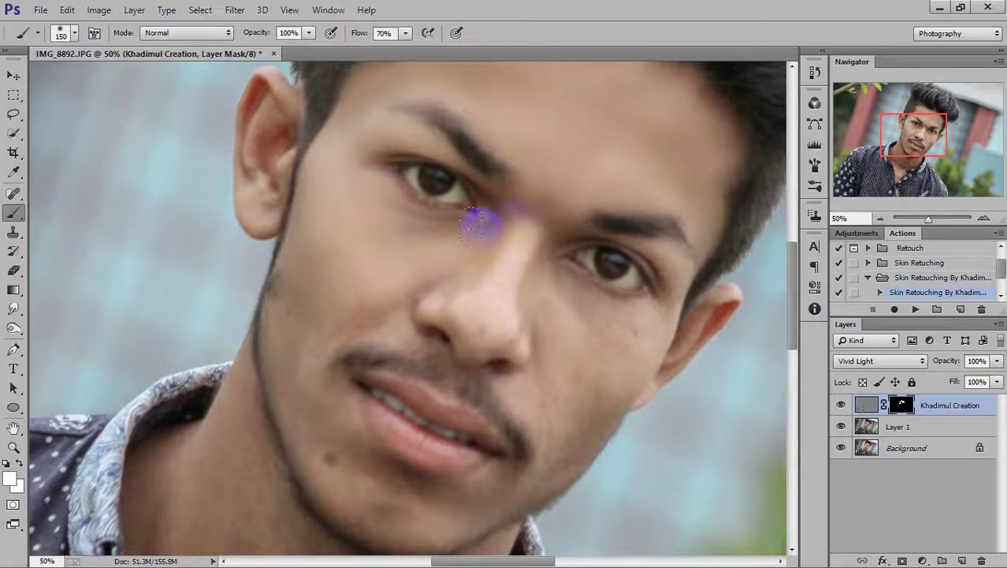
Extend the mask painting over the lower face, chin, neck and ears
key(bracketleft)
key(bracketleft)
key(bracketleft)
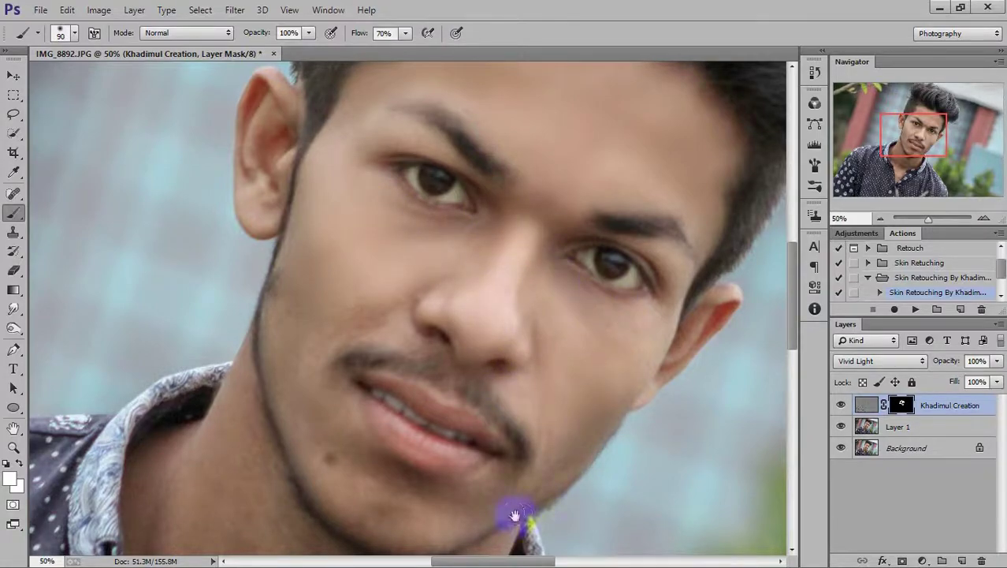
drag(514, 515, 573, 382)
key(bracketright)
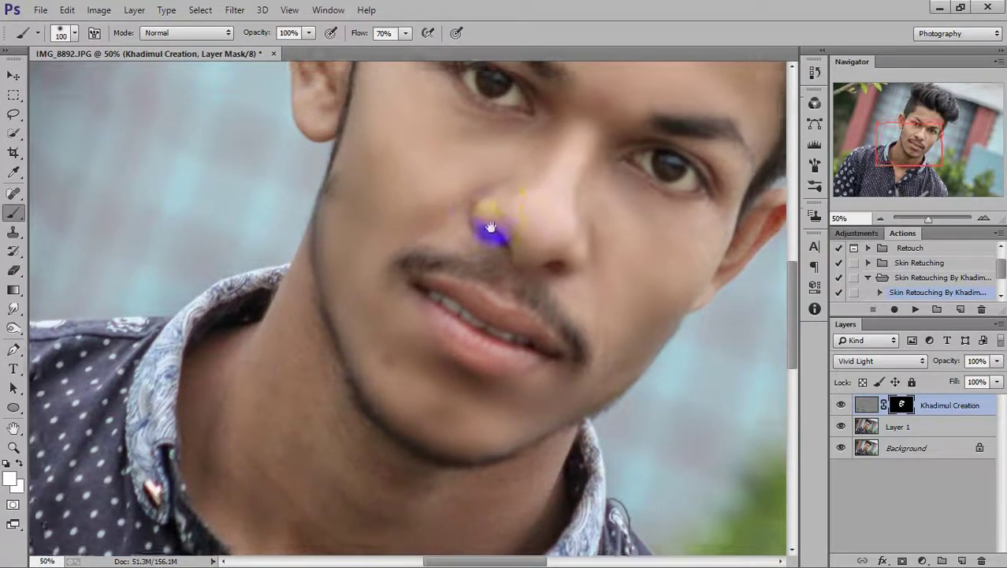
scroll(482, 252, up, 1)
scroll(449, 268, up, 3)
key(bracketleft)
key(bracketleft)
key(bracketleft)
scroll(512, 267, down, 6)
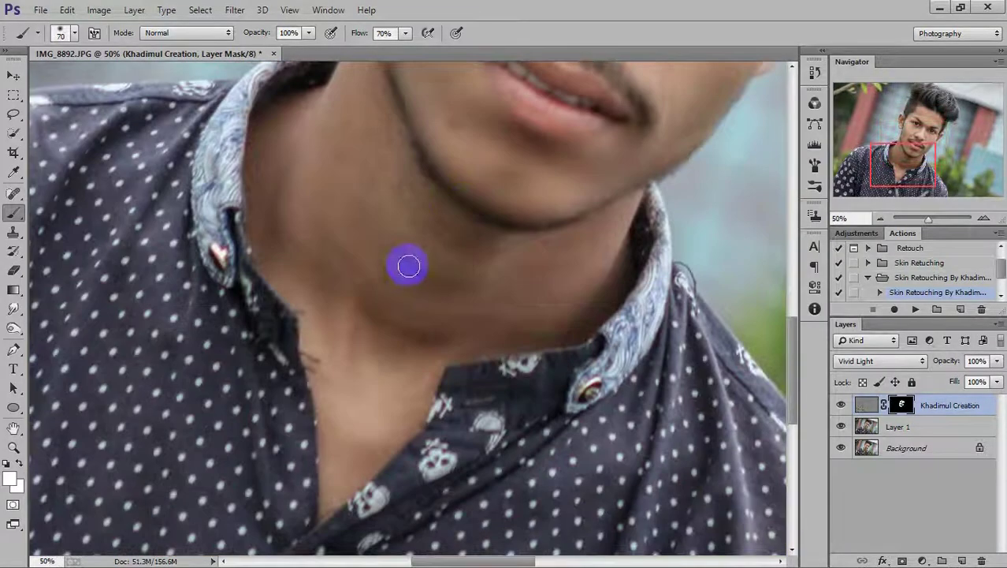
scroll(370, 197, up, 2)
key(bracketright)
key(bracketright)
key(bracketright)
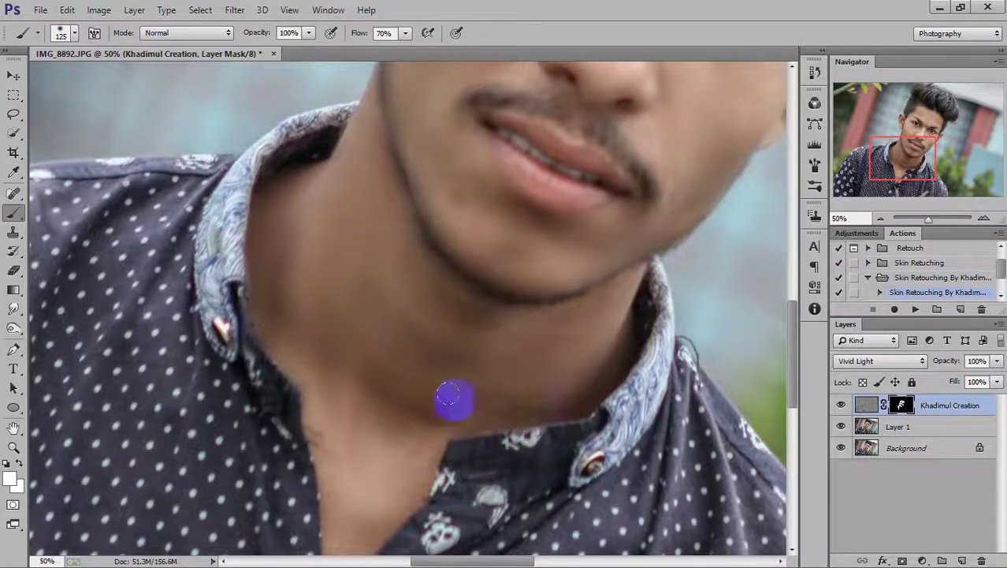
drag(328, 467, 394, 281)
scroll(407, 338, down, 2)
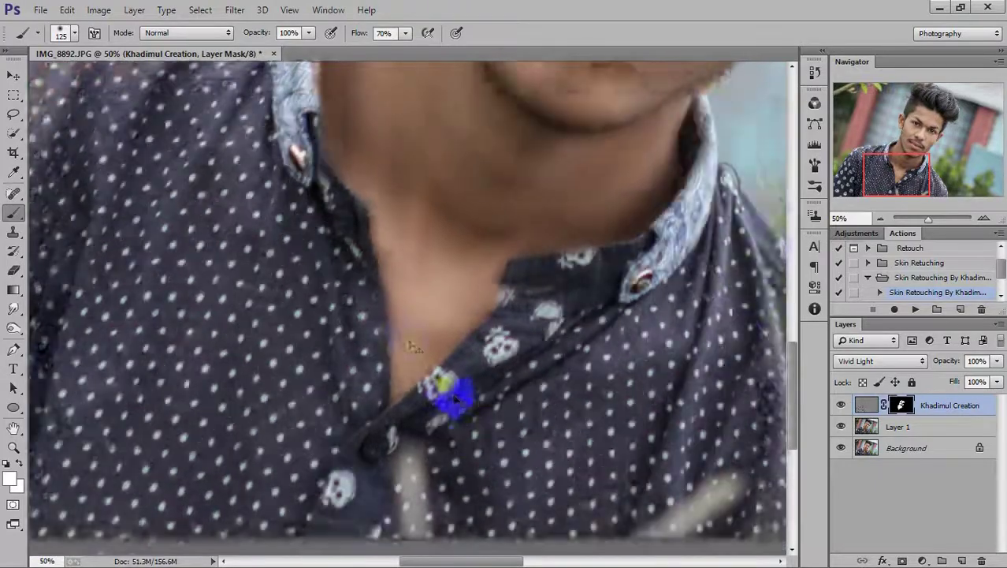
scroll(473, 371, down, 2)
scroll(488, 382, down, 1)
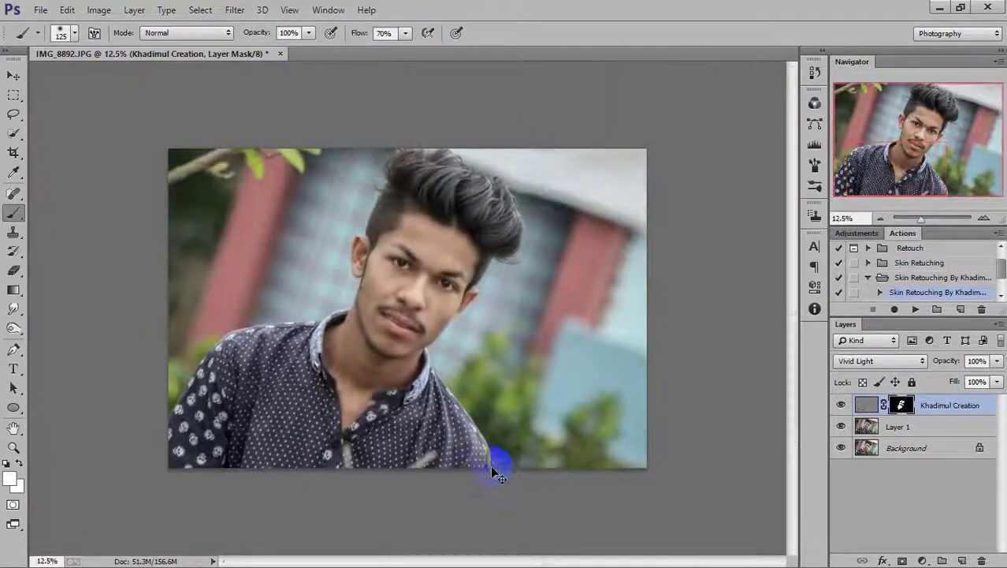
scroll(473, 347, up, 2)
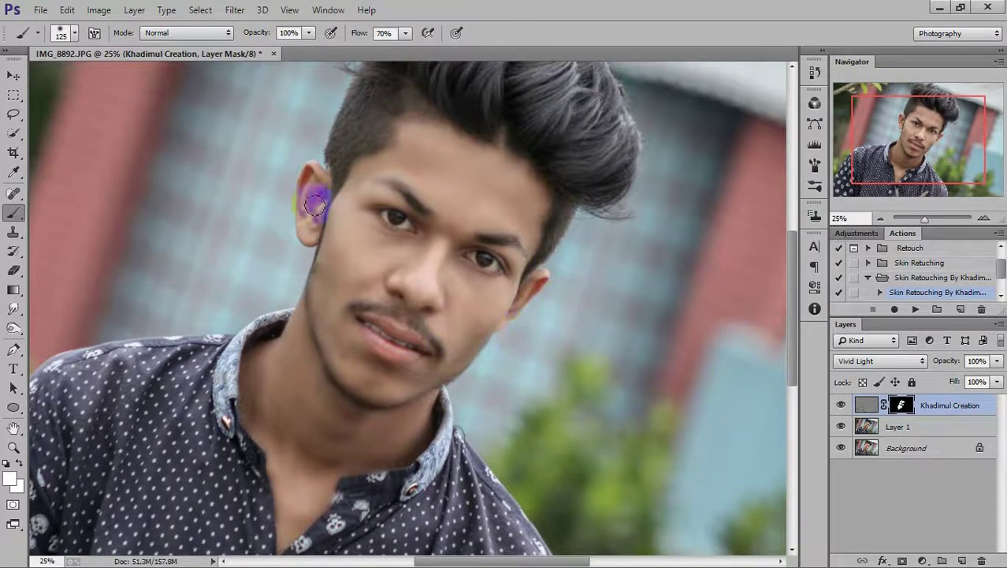
click(134, 11)
mouse_move(142, 26)
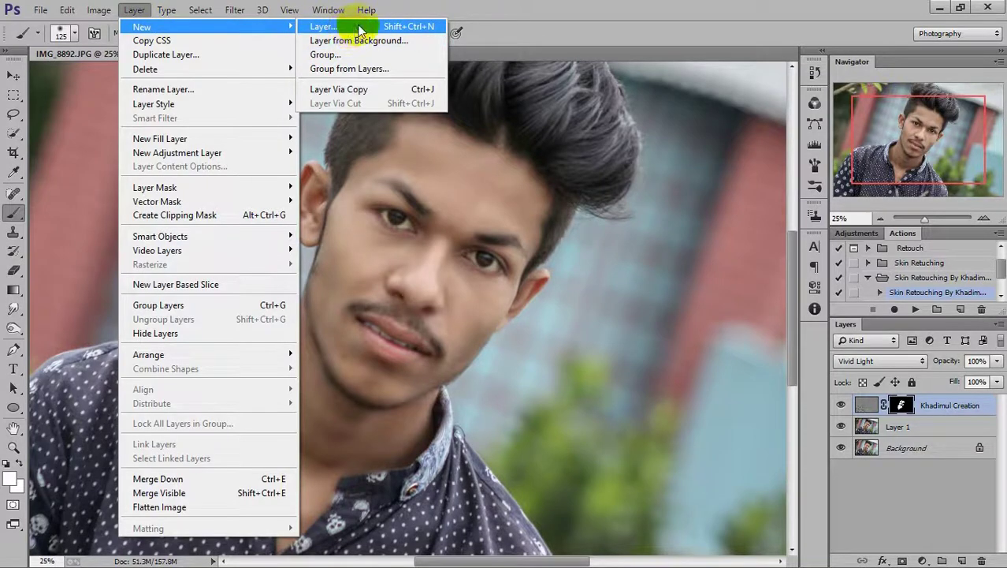
Create Layer 2 in Soft Light mode filled with 50% neutral gray
click(356, 27)
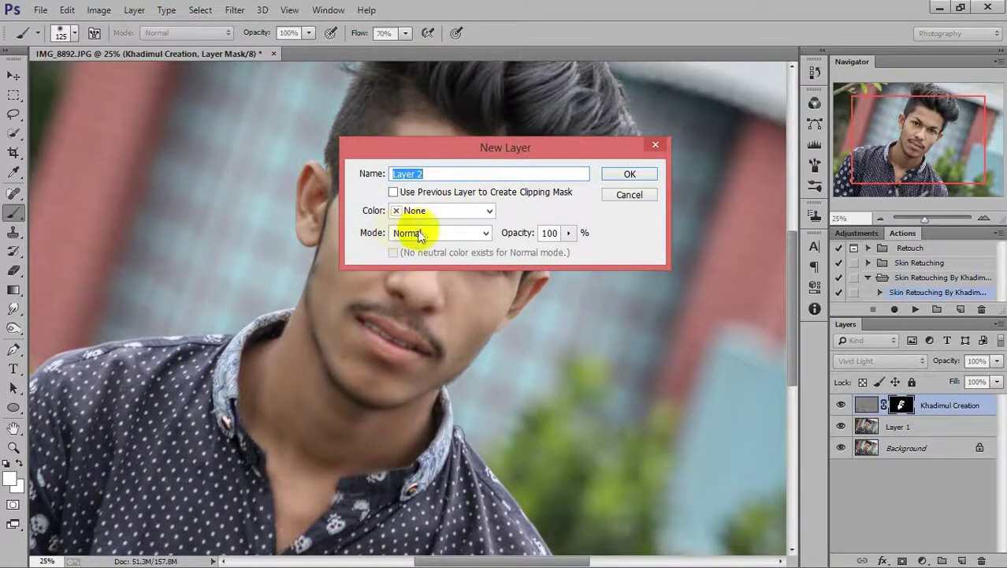
click(424, 231)
click(423, 203)
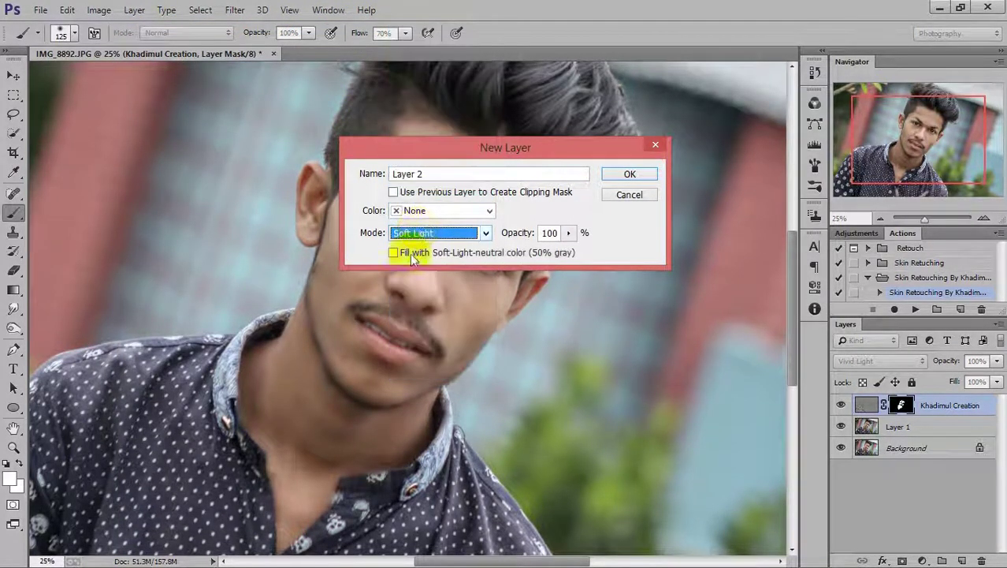
click(392, 253)
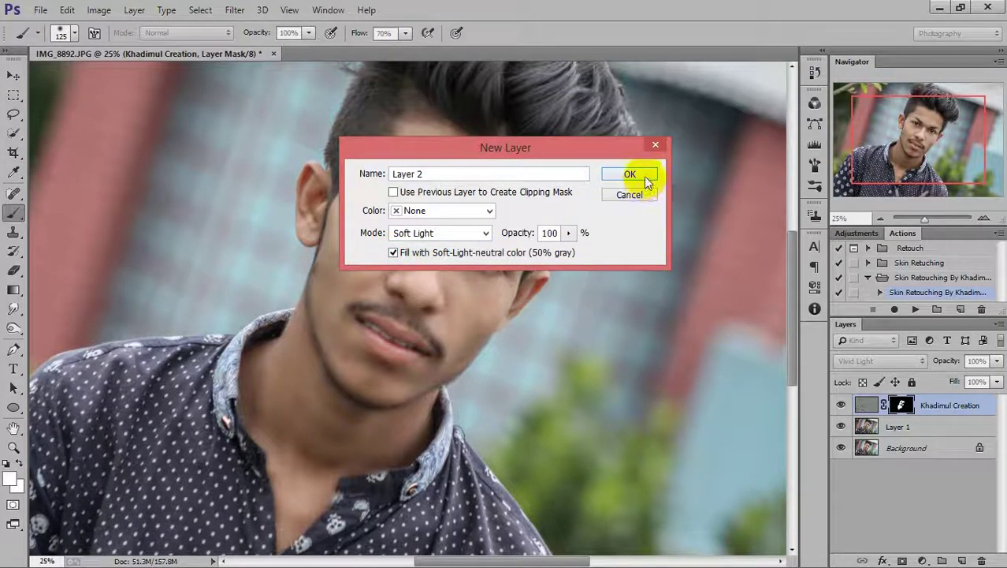
click(631, 175)
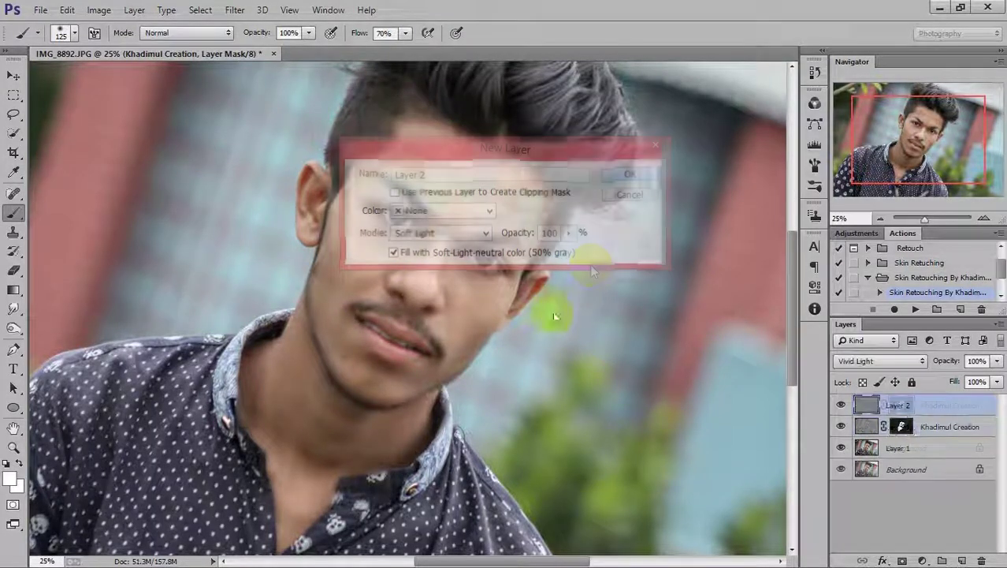
Select the Dodge Tool from the toolbar's Dodge/Burn slot
click(16, 338)
right_click(16, 338)
click(63, 325)
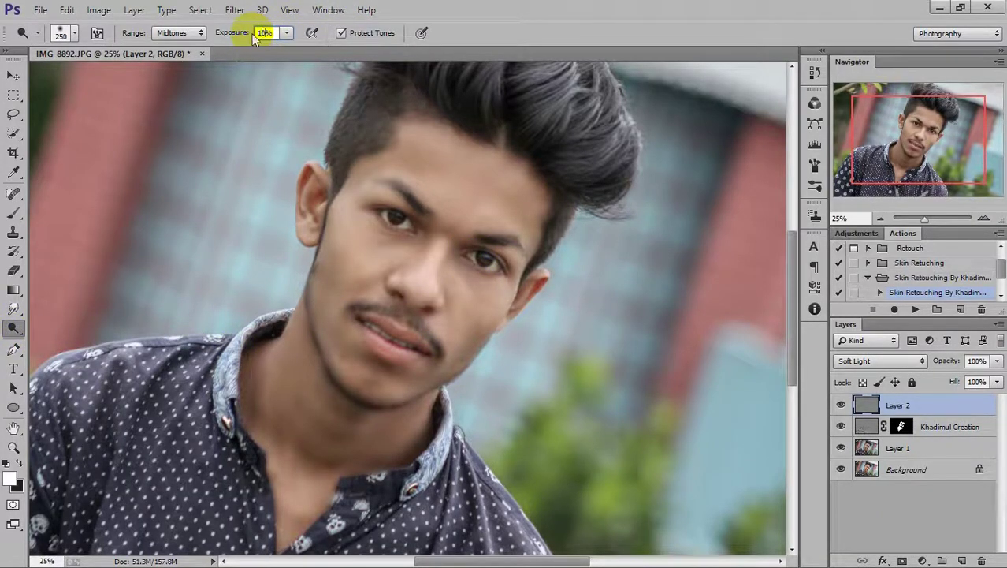
At 10% exposure, dodge the forehead, jawline, chin and neck
click(466, 178)
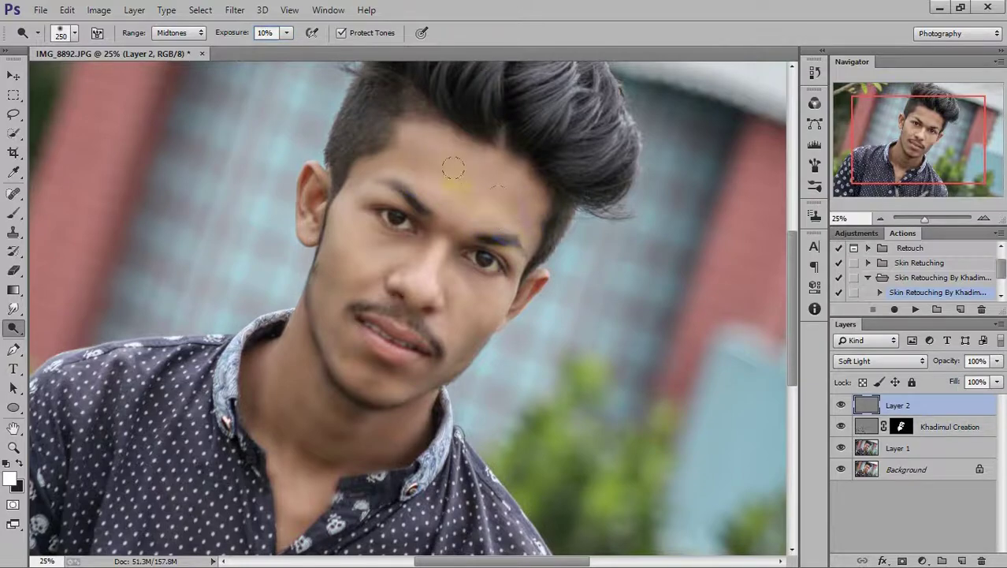
click(422, 207)
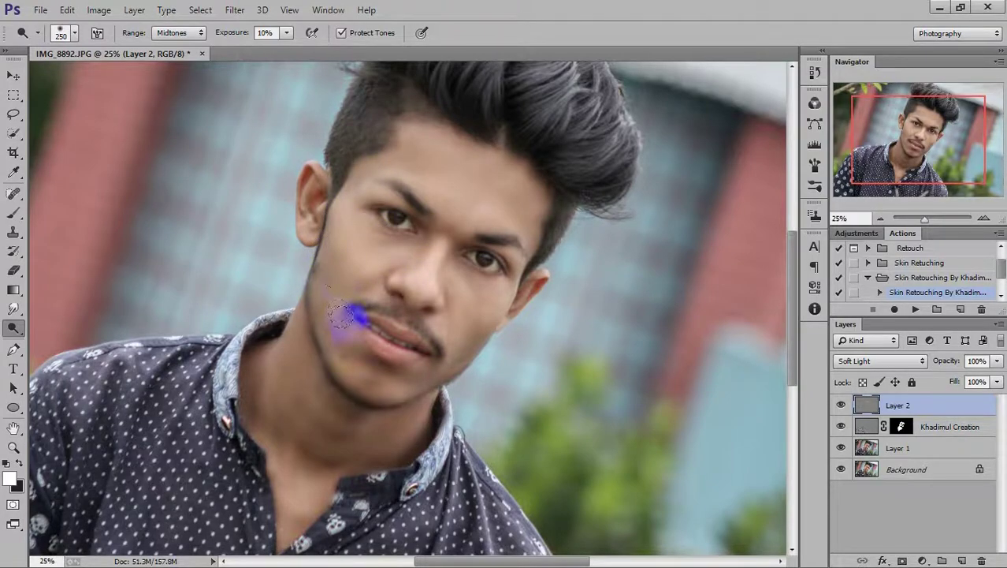
scroll(340, 317, down, 2)
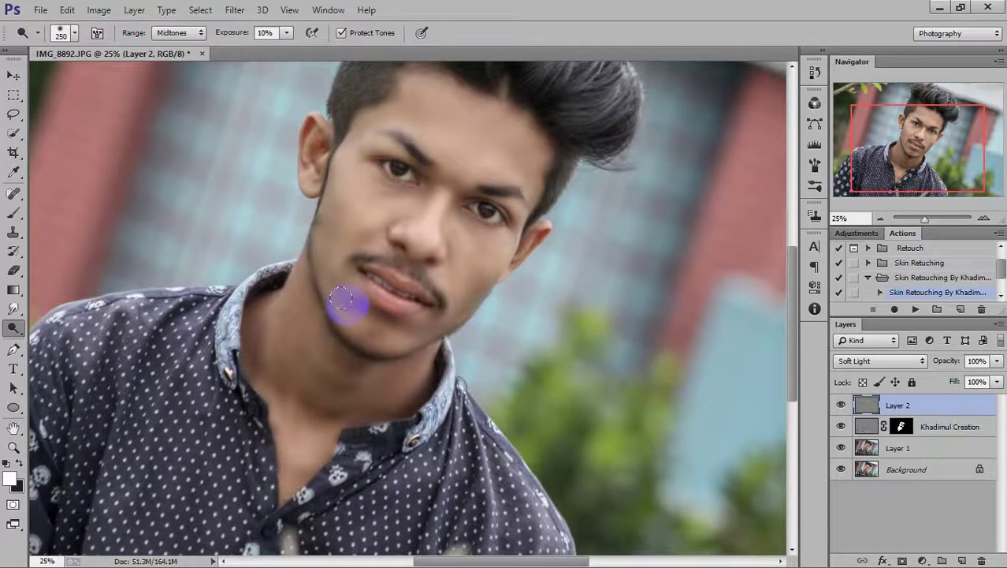
drag(339, 301, 432, 336)
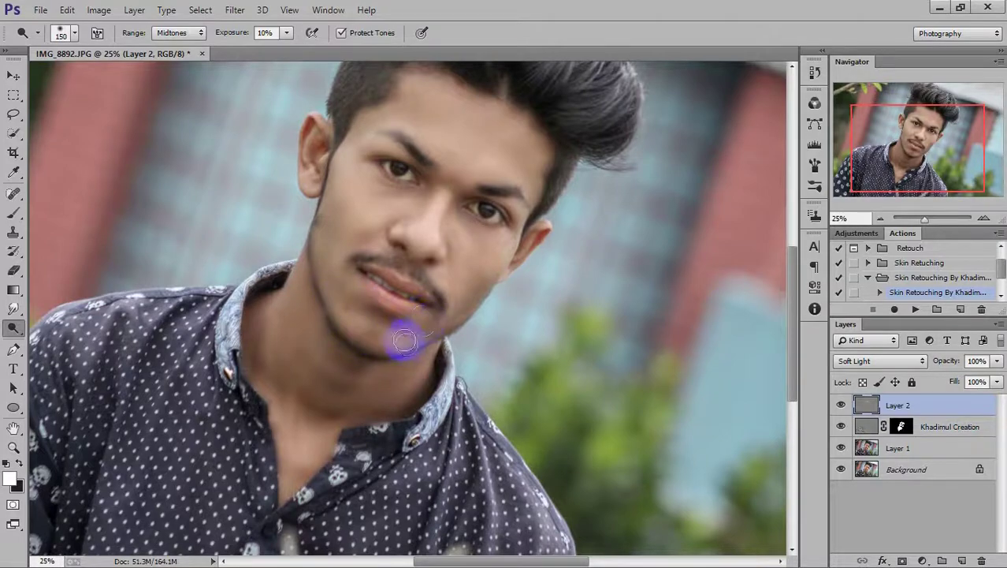
drag(432, 206, 309, 323)
drag(272, 283, 317, 374)
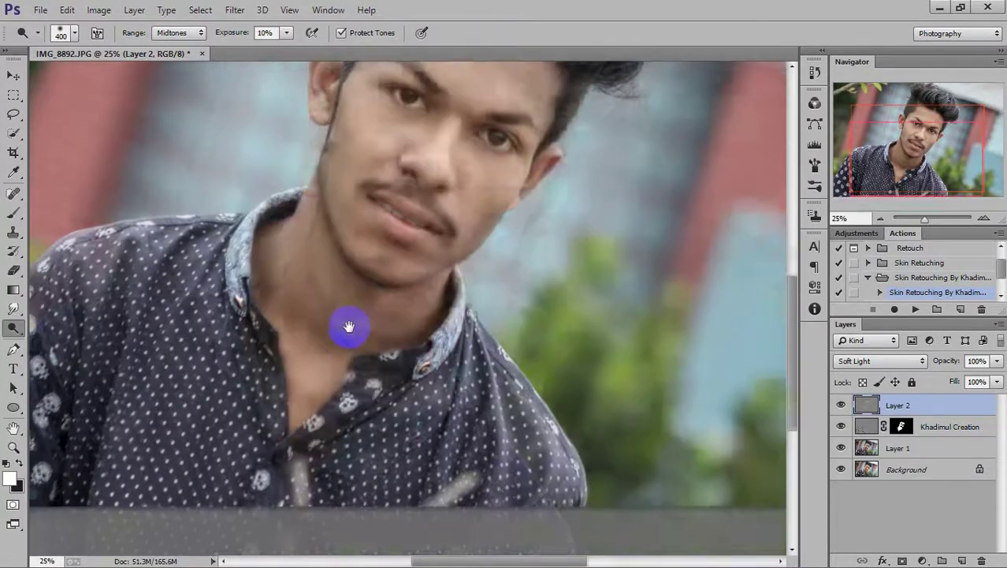
With a smaller brush, dodge the cheeks, nose area and forehead above the right eyebrow
scroll(347, 327, down, 3)
mouse_move(309, 232)
mouse_down()
mouse_move(316, 363)
mouse_move(384, 361)
mouse_up()
key(bracketleft)
key(bracketleft)
key(bracketleft)
click(471, 268)
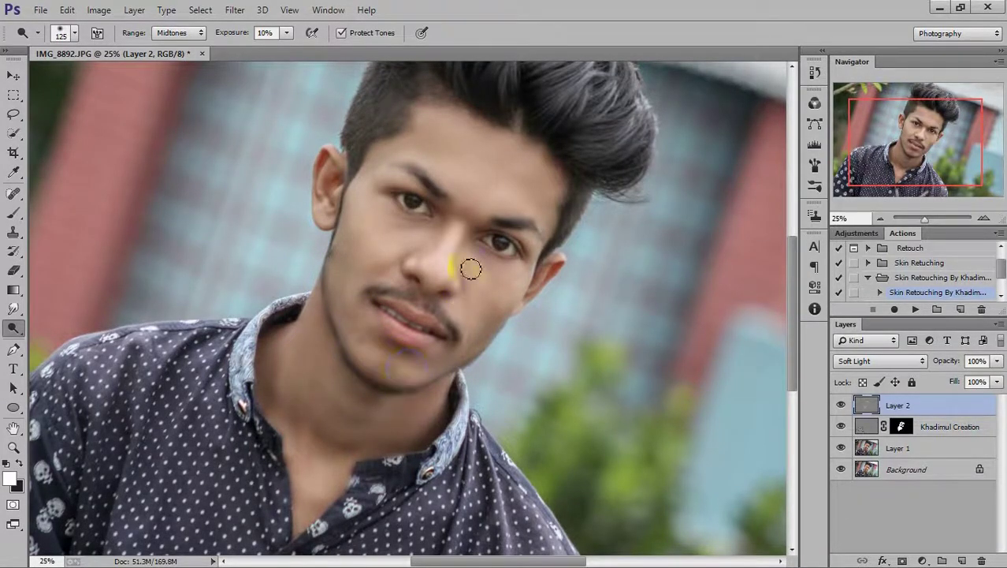
mouse_move(436, 280)
mouse_down()
mouse_move(393, 267)
mouse_move(380, 333)
mouse_up()
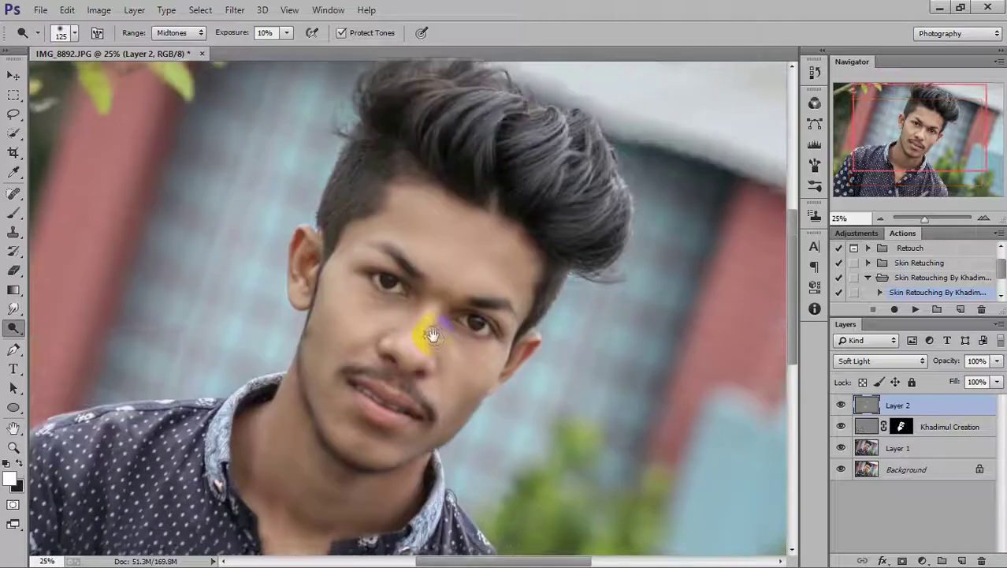
drag(452, 204, 439, 221)
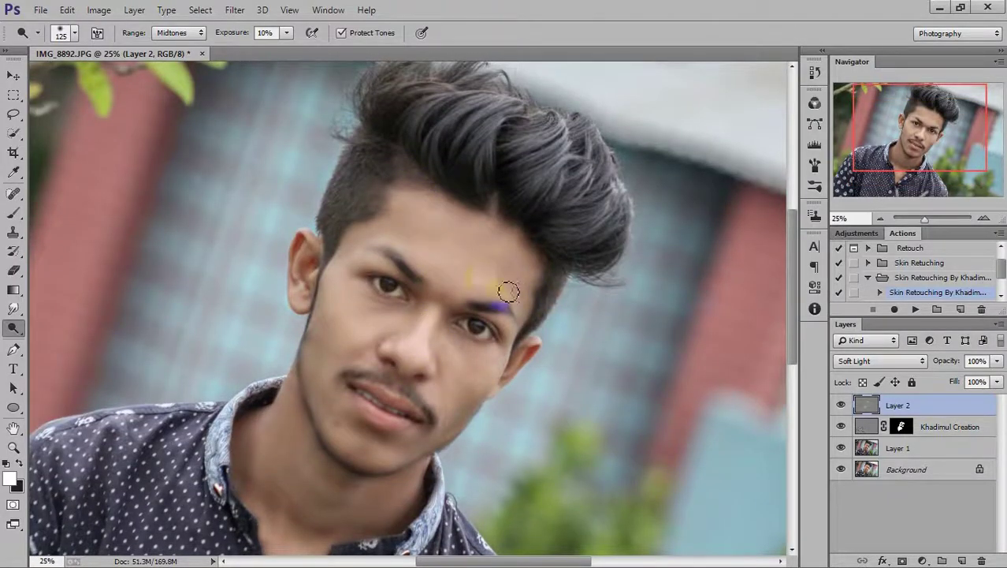
scroll(465, 289, down, 2)
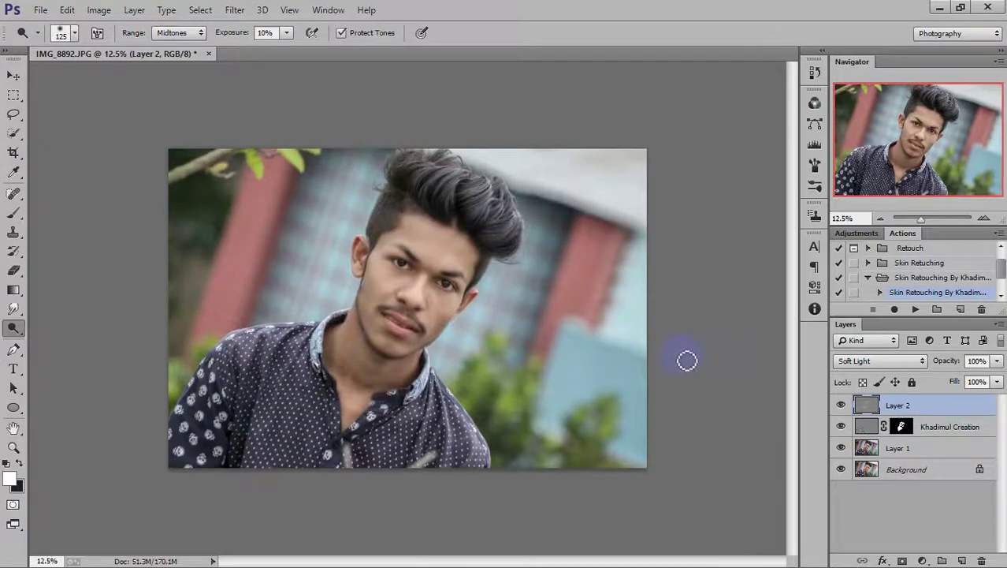
scroll(427, 224, up, 2)
scroll(450, 289, up, 1)
scroll(450, 292, up, 1)
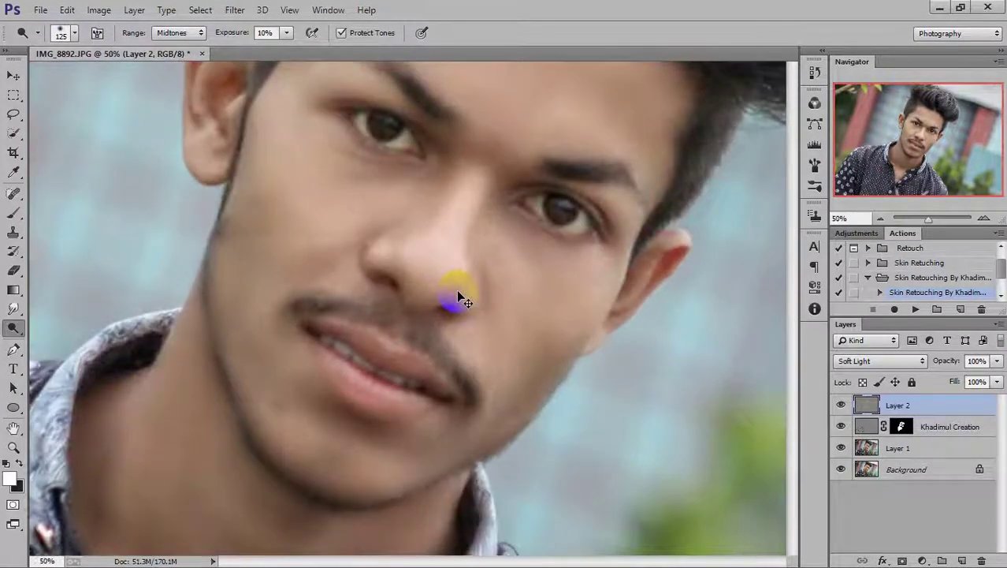
scroll(360, 330, up, 2)
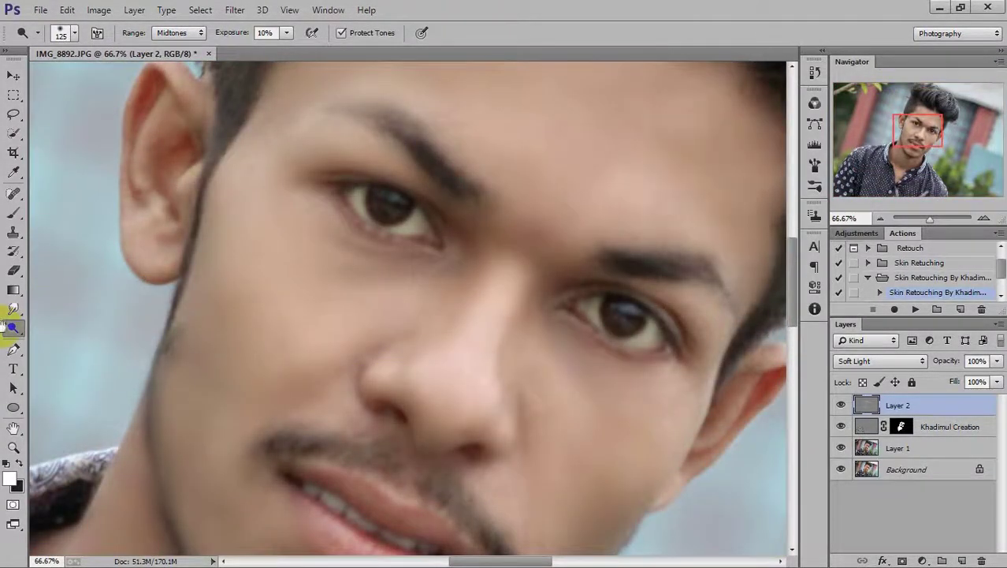
right_click(18, 341)
With the Burn Tool and a smaller brush, darken the left eye's corners and under-eye shadow
click(56, 338)
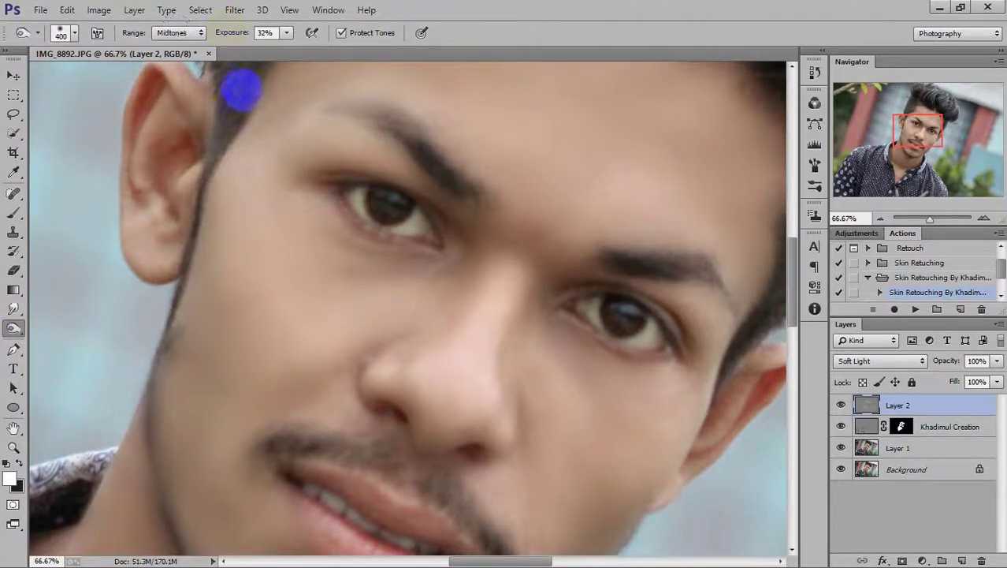
key(bracketleft)
key(bracketleft)
key(bracketleft)
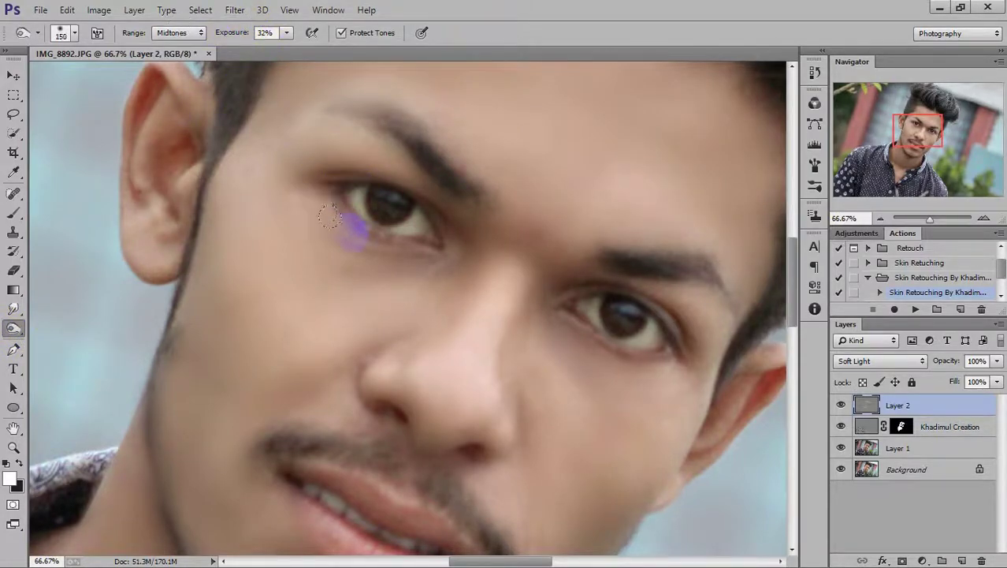
drag(353, 216, 353, 218)
key(bracketleft)
key(bracketleft)
key(bracketleft)
key(bracketleft)
text(12)
drag(312, 163, 351, 217)
mouse_move(341, 202)
mouse_down()
mouse_move(429, 252)
mouse_move(373, 248)
mouse_move(371, 220)
mouse_move(344, 201)
mouse_move(355, 223)
mouse_move(419, 260)
mouse_move(441, 216)
mouse_move(452, 250)
mouse_move(346, 191)
mouse_move(288, 192)
mouse_move(333, 185)
mouse_move(345, 221)
mouse_up()
At 37% exposure, darken the lower lids and the right eye's outer corner
mouse_move(556, 309)
mouse_down()
mouse_move(603, 346)
mouse_move(680, 364)
mouse_move(662, 361)
mouse_up()
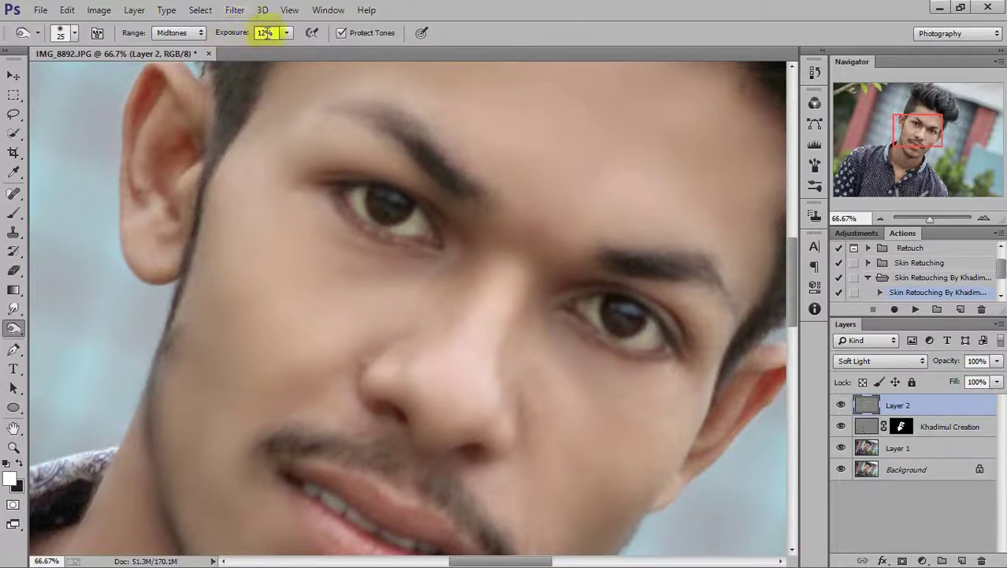
text(37)
drag(356, 253, 359, 276)
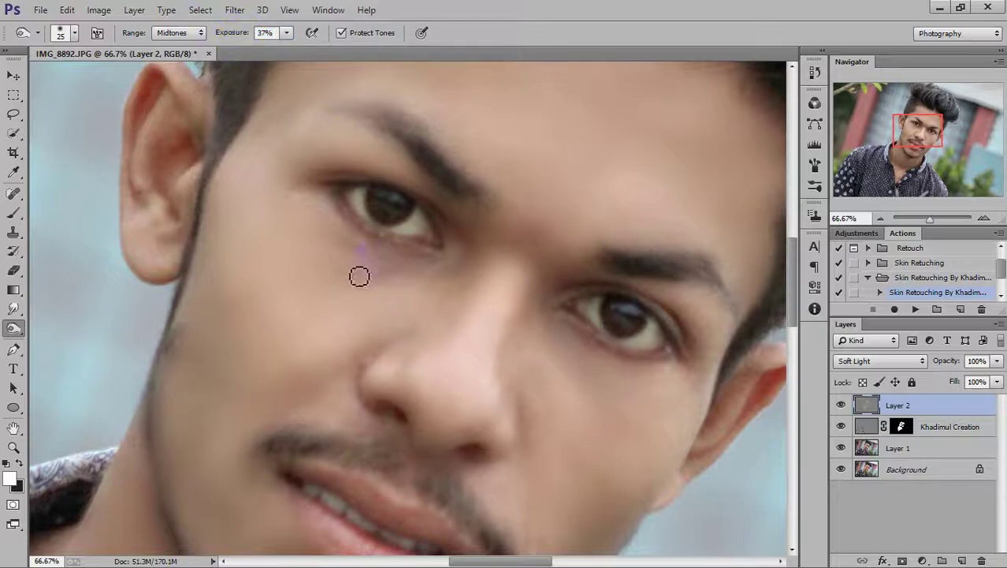
mouse_move(519, 293)
mouse_down()
mouse_move(670, 317)
mouse_move(679, 339)
mouse_move(667, 330)
mouse_move(629, 361)
mouse_move(557, 302)
mouse_up()
Burn the left lower lid, then dodge both irises with a 40 px brush at 10%
mouse_move(354, 242)
mouse_down()
mouse_move(411, 236)
mouse_move(428, 250)
mouse_move(353, 218)
mouse_move(452, 243)
mouse_move(441, 229)
mouse_up()
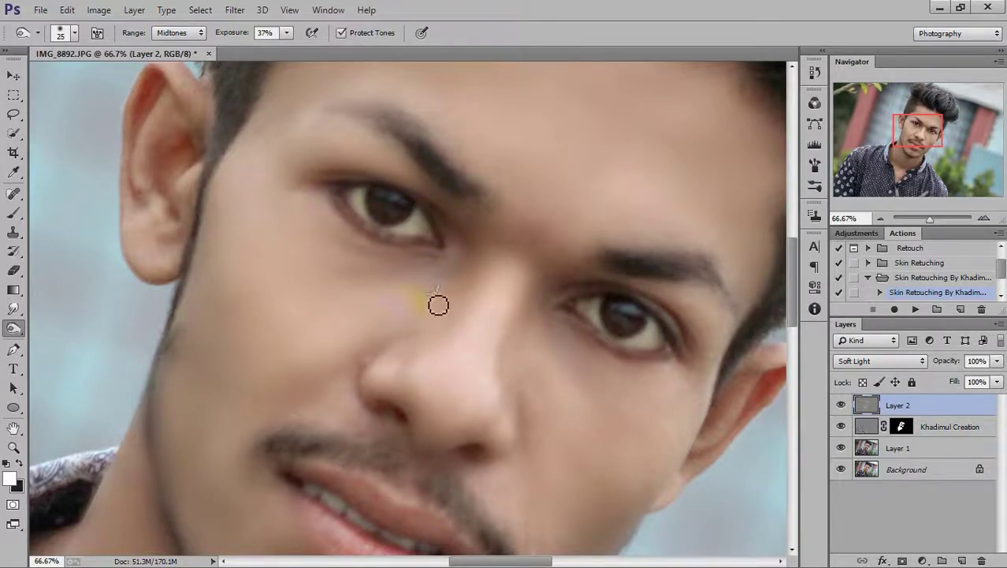
right_click(14, 328)
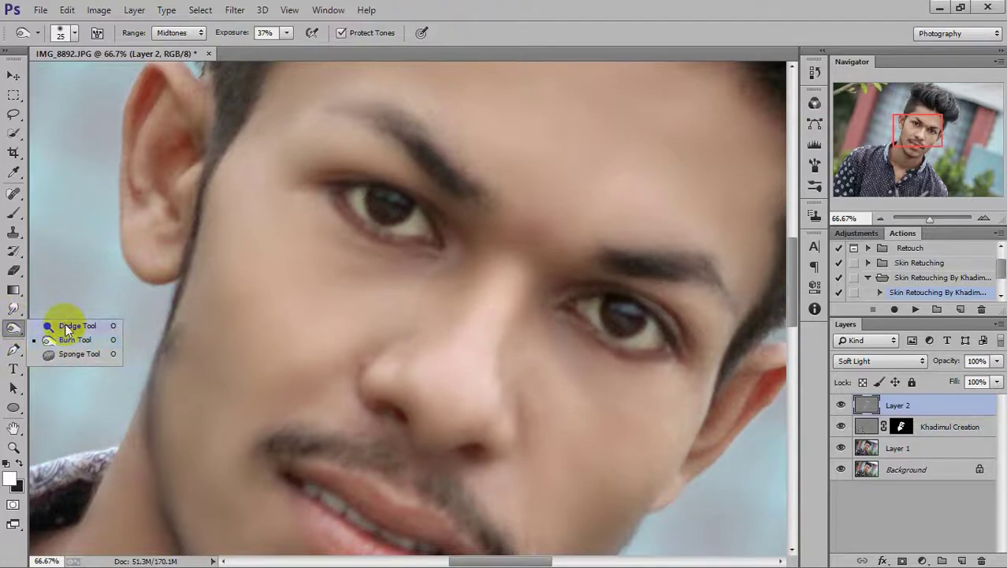
click(67, 326)
mouse_move(377, 229)
mouse_down()
mouse_move(416, 214)
mouse_move(396, 216)
mouse_move(413, 242)
mouse_move(417, 218)
mouse_move(431, 221)
mouse_move(378, 206)
mouse_move(360, 214)
mouse_move(360, 191)
mouse_move(361, 223)
mouse_up()
key(bracketleft)
key(bracketleft)
key(bracketleft)
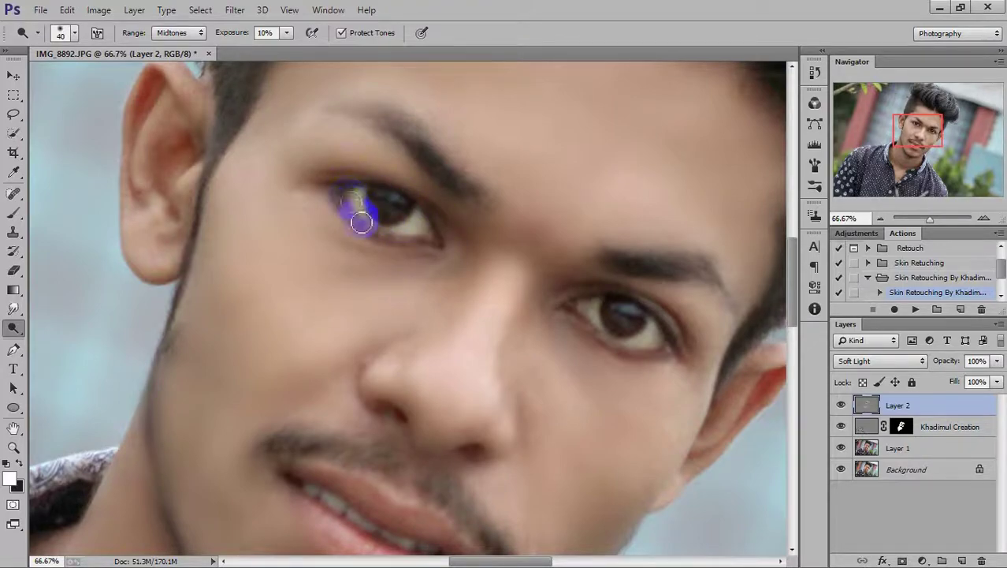
mouse_move(591, 319)
mouse_down()
mouse_move(604, 327)
mouse_move(596, 318)
mouse_move(586, 330)
mouse_move(603, 321)
mouse_move(659, 333)
mouse_move(646, 338)
mouse_move(596, 314)
mouse_move(594, 340)
mouse_up()
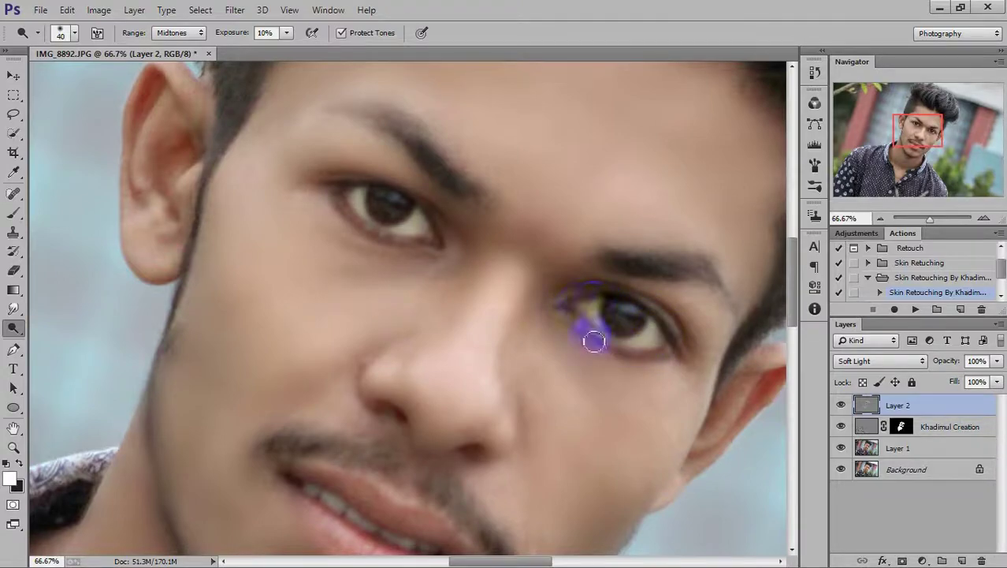
scroll(556, 371, down, 2)
Flatten all layers into Background and duplicate it as Layer 1
scroll(556, 371, down, 1)
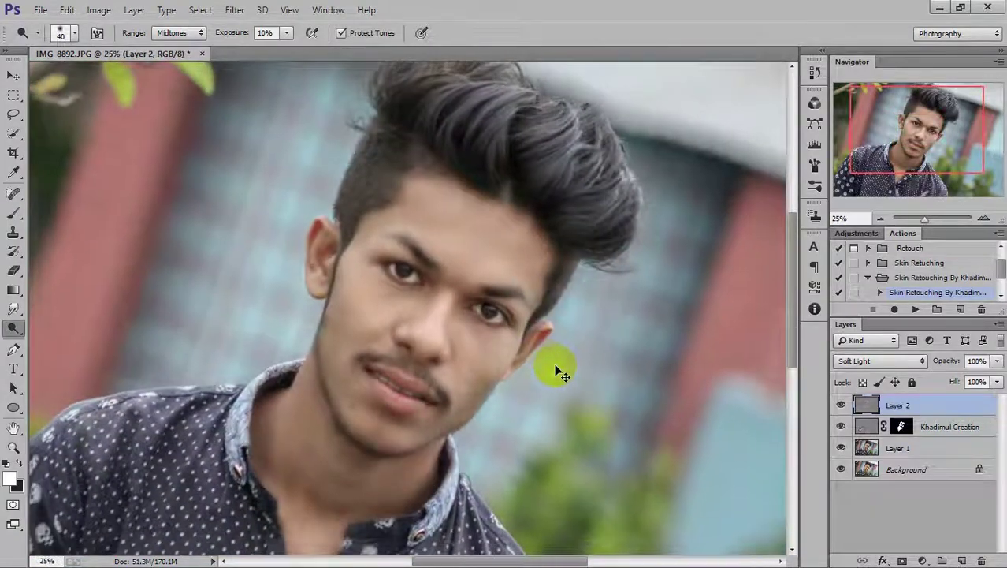
scroll(556, 370, down, 1)
scroll(556, 371, down, 1)
scroll(580, 410, up, 1)
scroll(540, 416, down, 1)
scroll(517, 421, down, 1)
scroll(591, 497, up, 1)
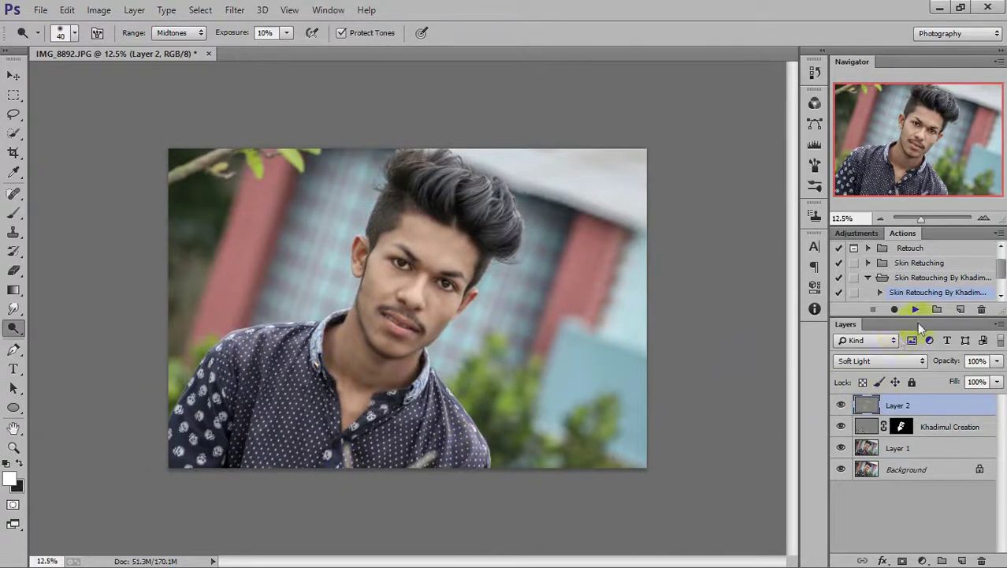
click(999, 325)
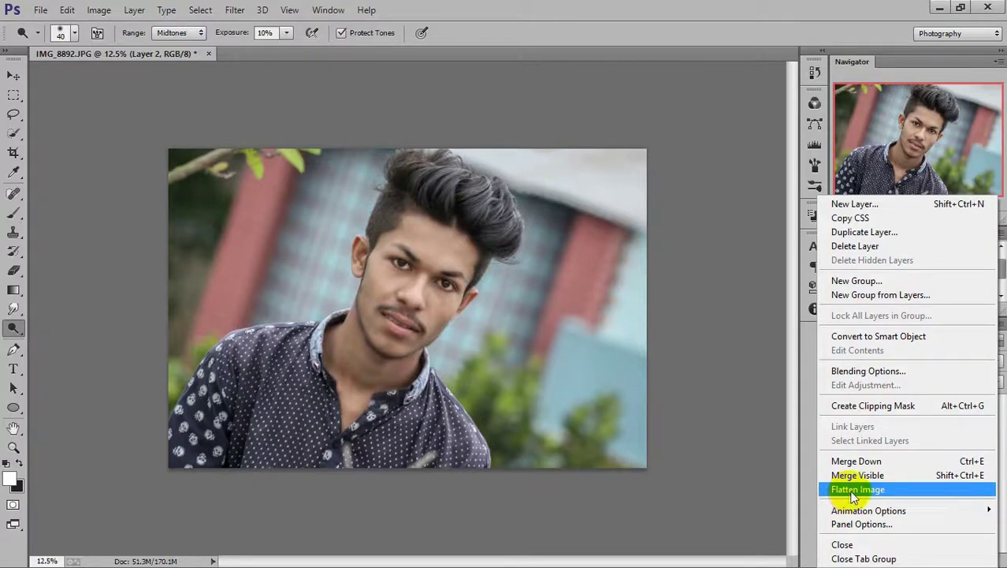
click(852, 490)
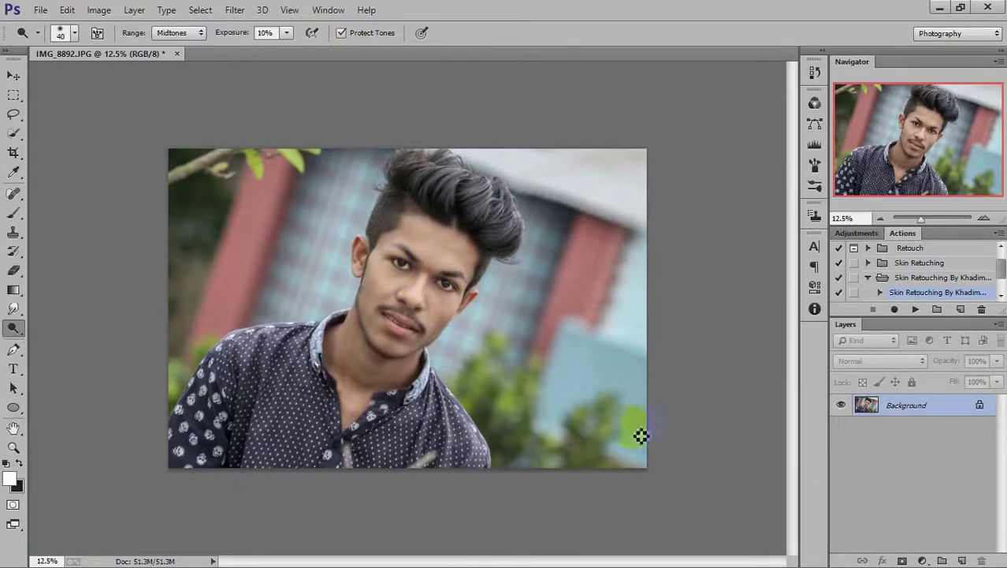
key(ctrl+j)
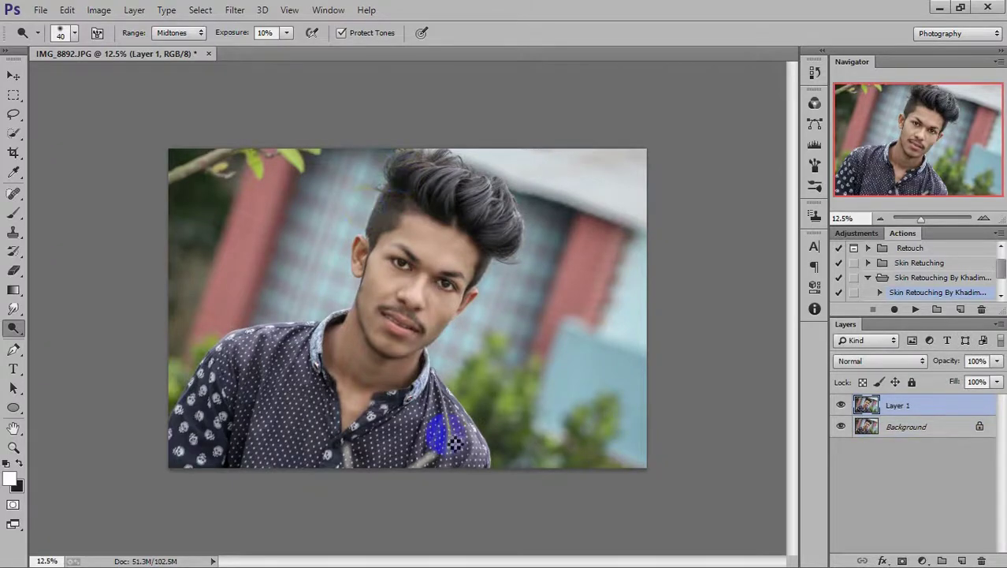
click(234, 10)
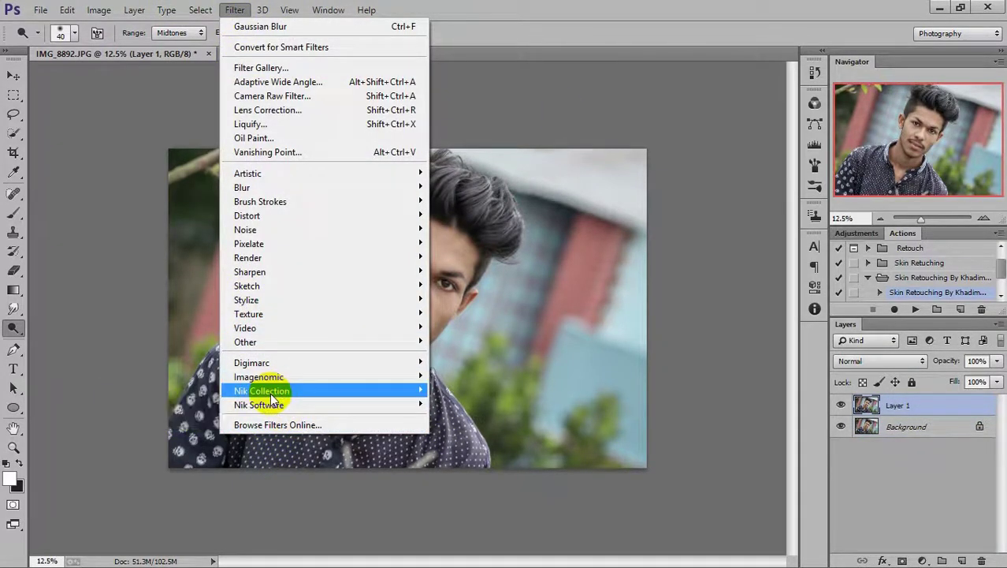
mouse_move(262, 391)
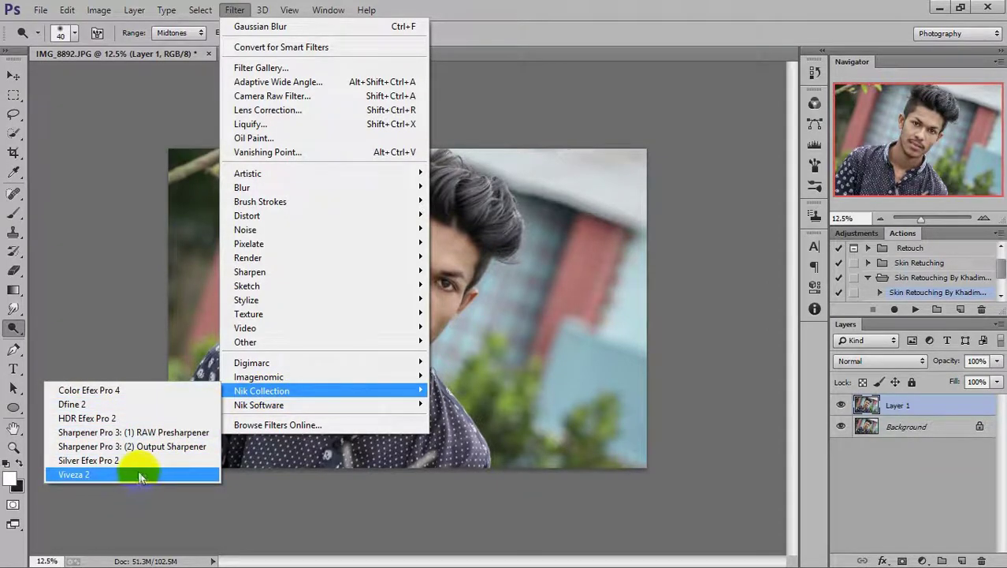
Launch Viveza 2 and add a forehead control point with raised Brightness
click(141, 471)
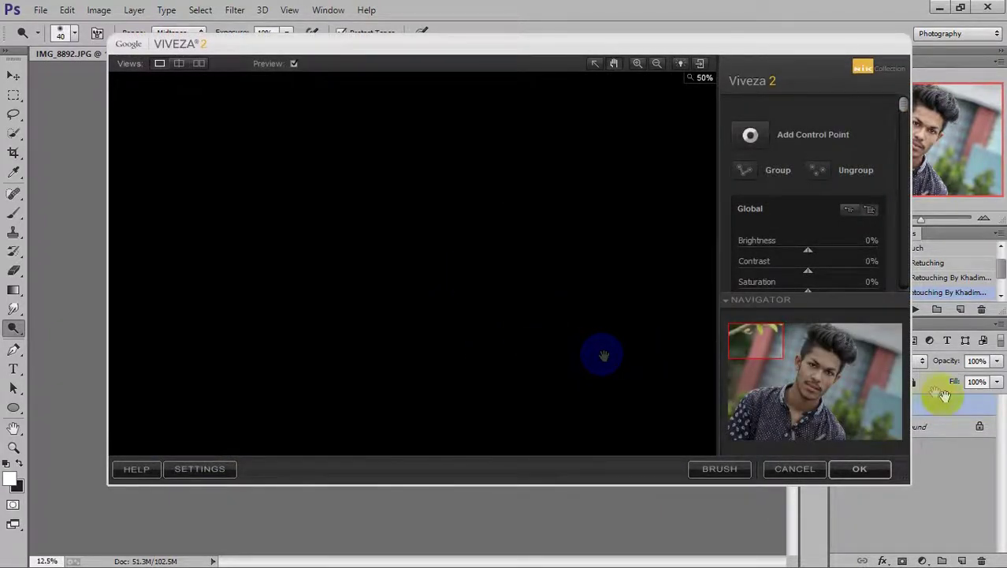
drag(772, 354, 844, 386)
click(447, 161)
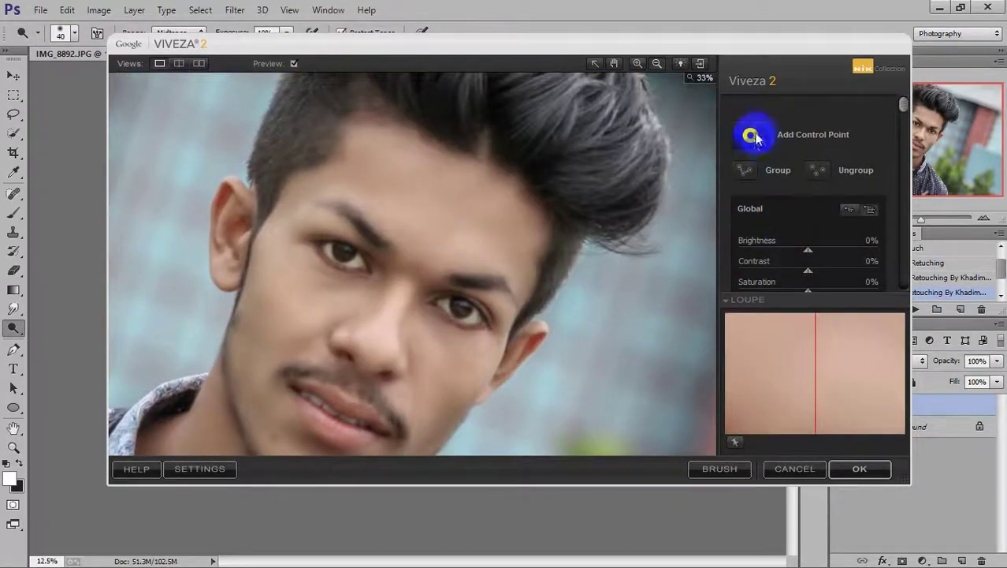
click(754, 138)
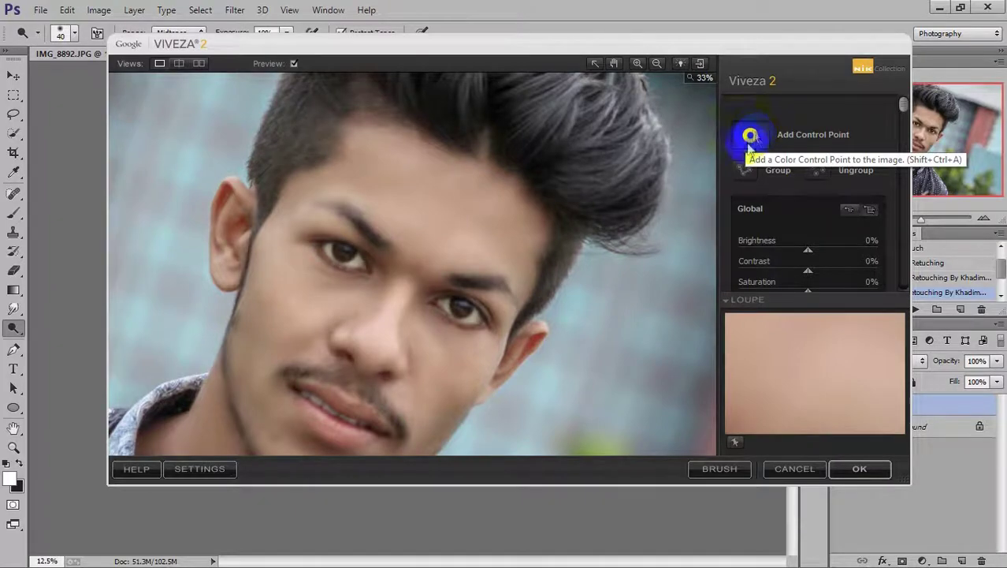
click(416, 247)
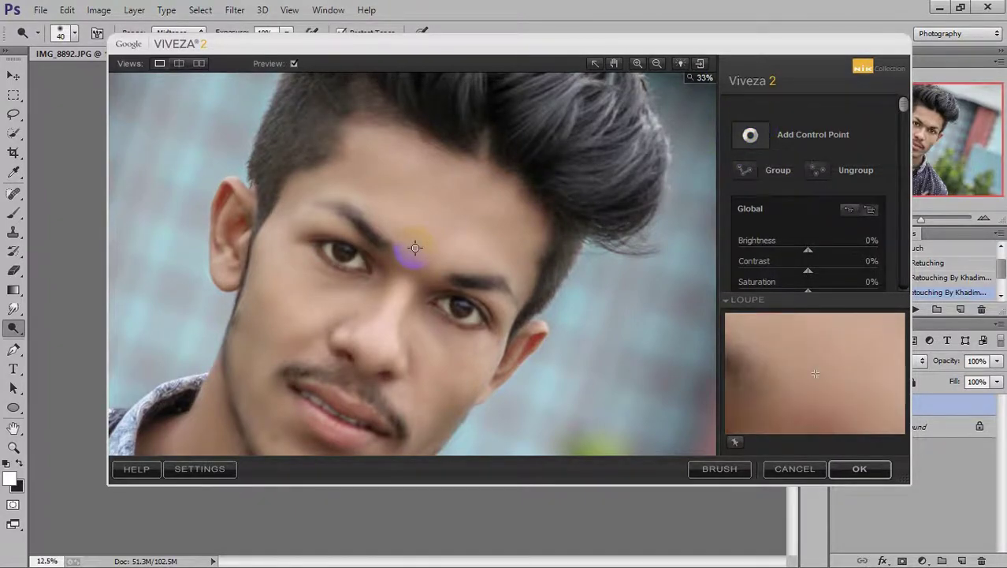
drag(381, 331, 427, 176)
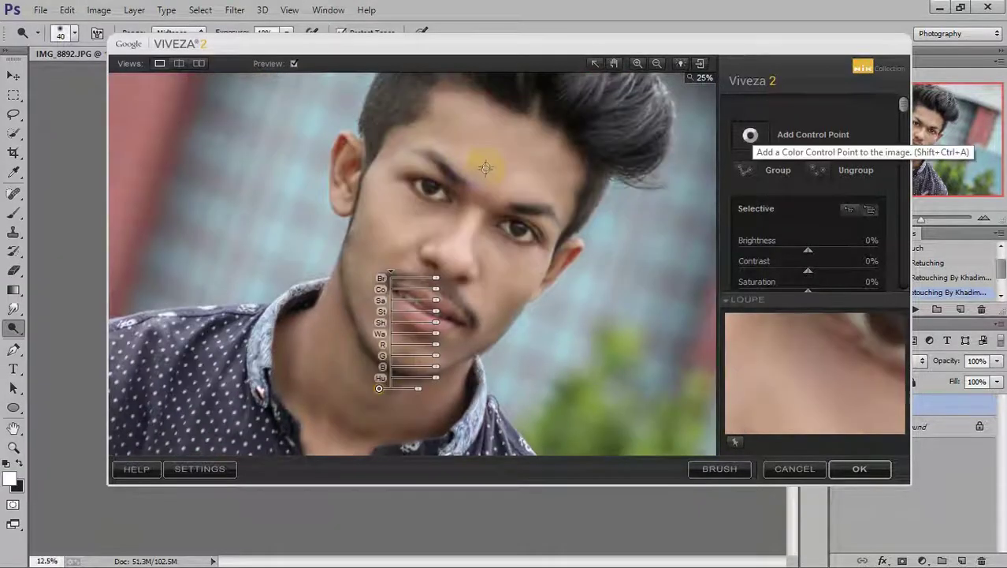
click(494, 159)
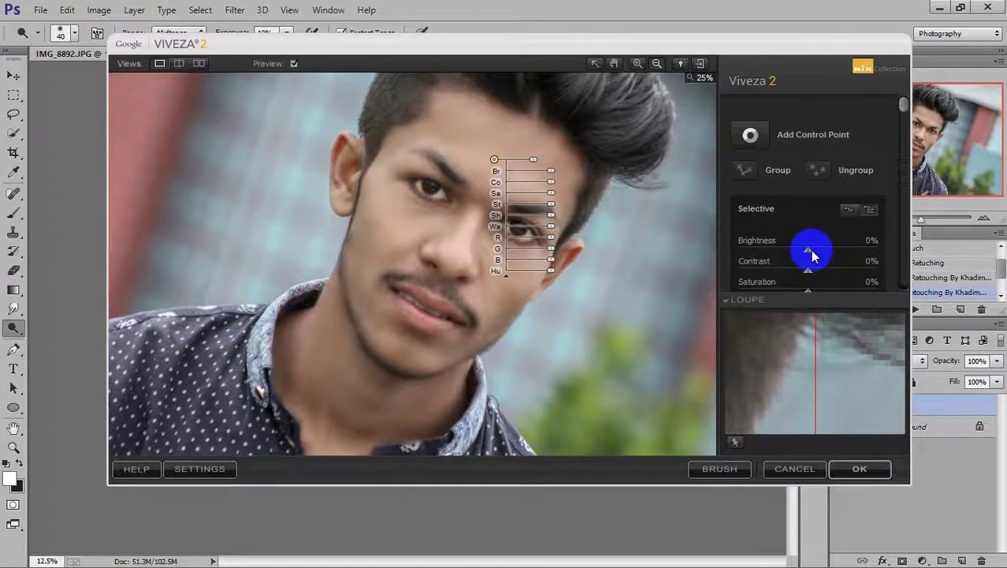
drag(811, 250, 818, 250)
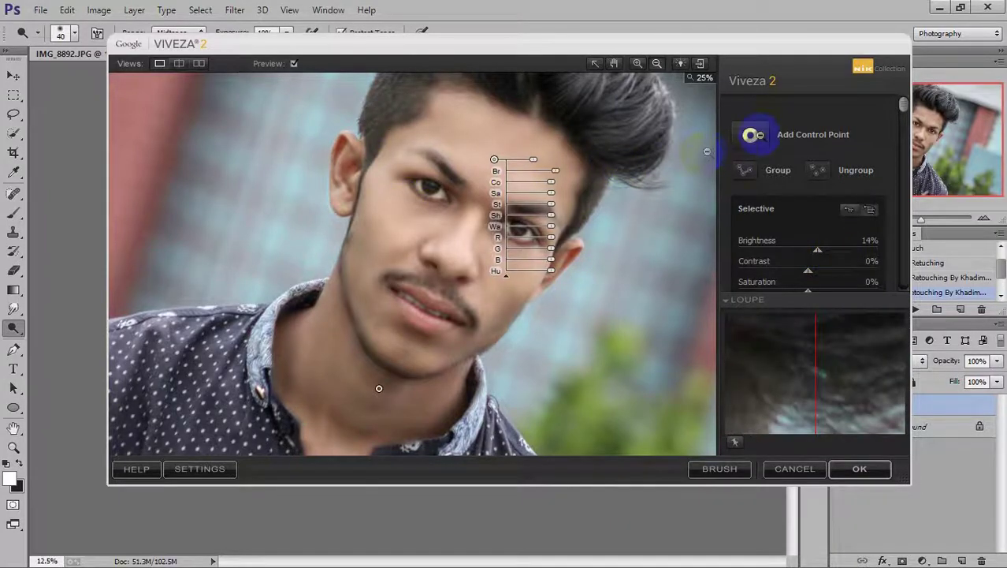
Add two neck control points, raise Brightness to 23%, and apply as a Viveza 2 layer
click(750, 136)
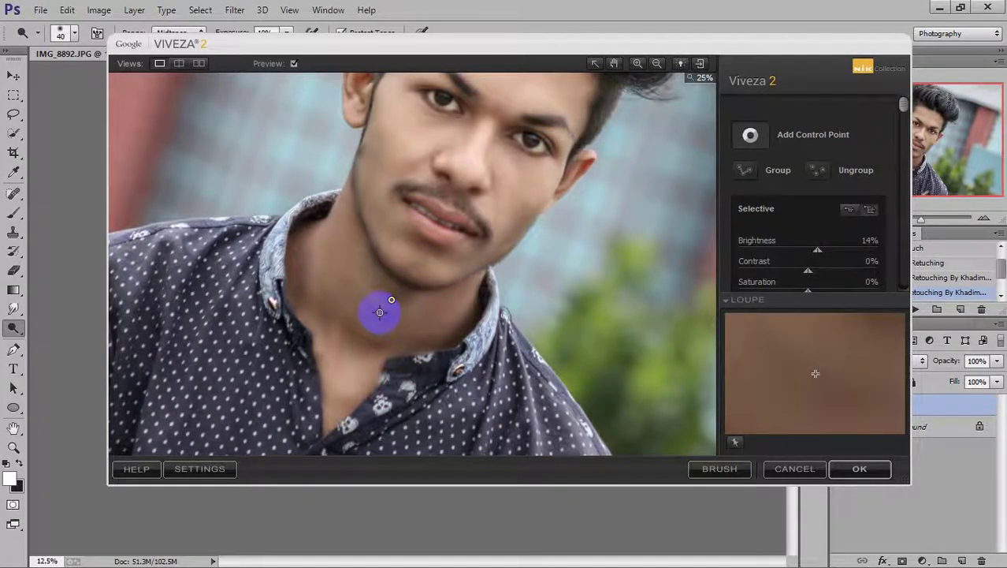
click(379, 313)
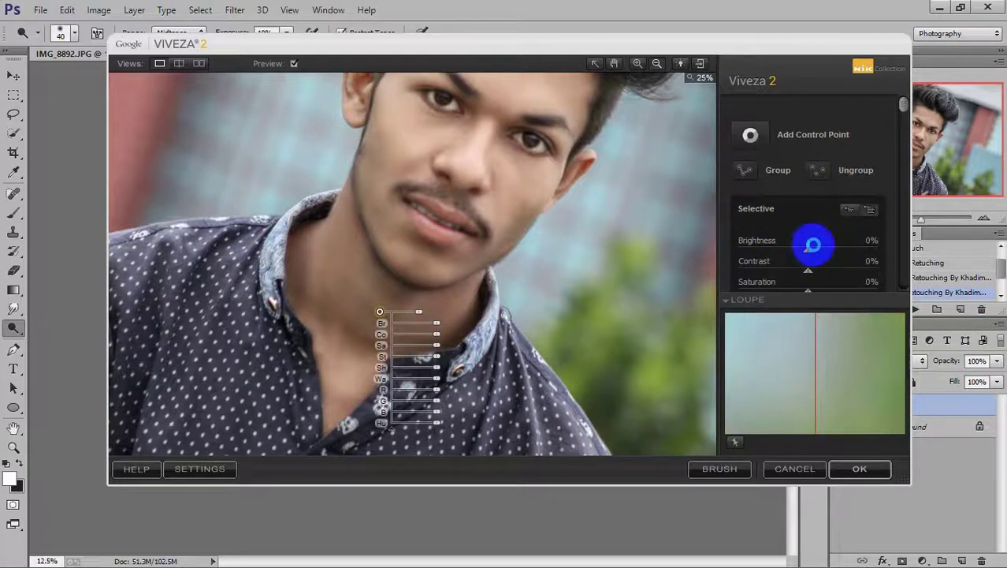
drag(825, 249, 829, 249)
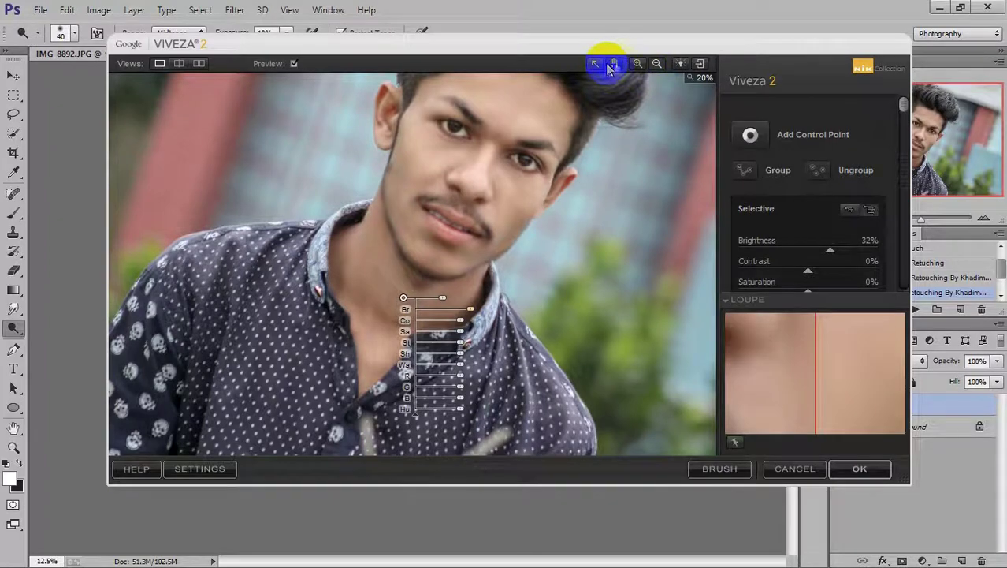
click(614, 65)
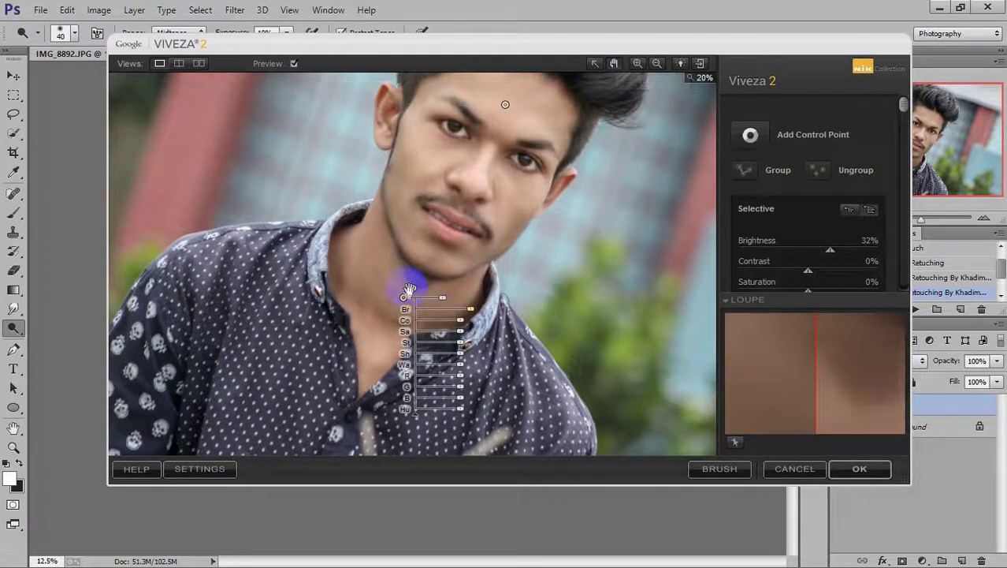
click(413, 287)
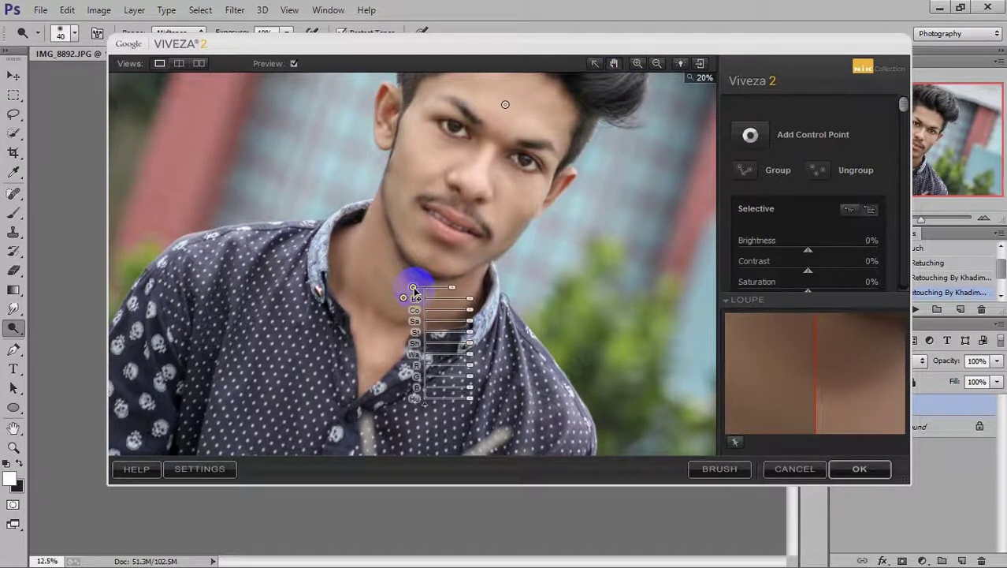
drag(807, 251, 823, 251)
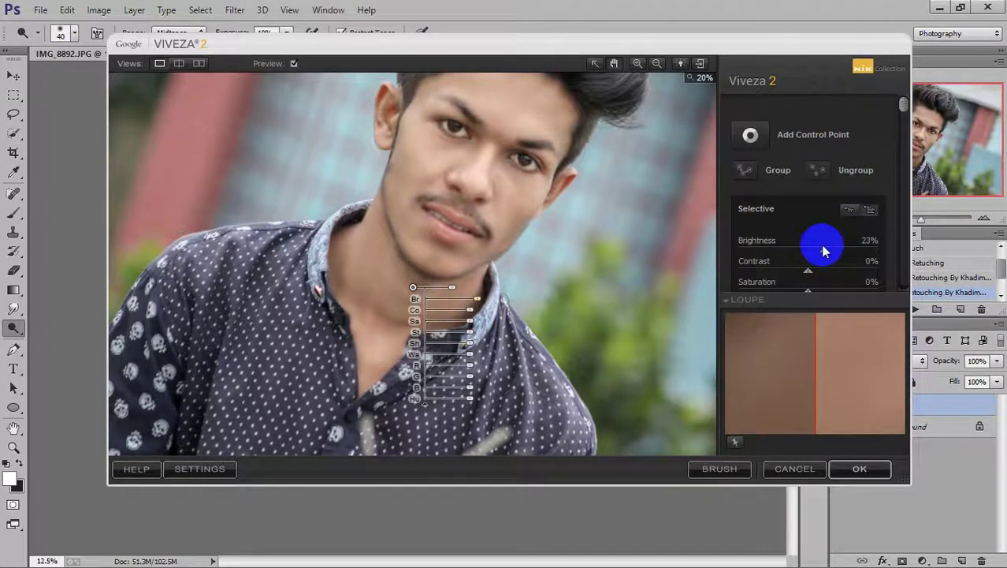
click(861, 470)
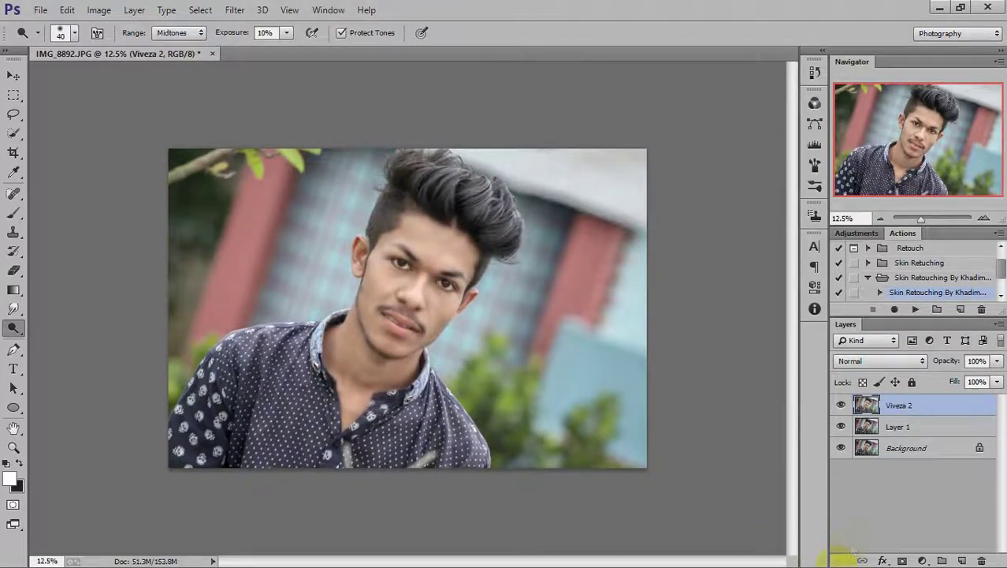
Toggle the Viveza effect to compare, then duplicate the Viveza 2 layer
click(841, 406)
click(840, 406)
key(ctrl+j)
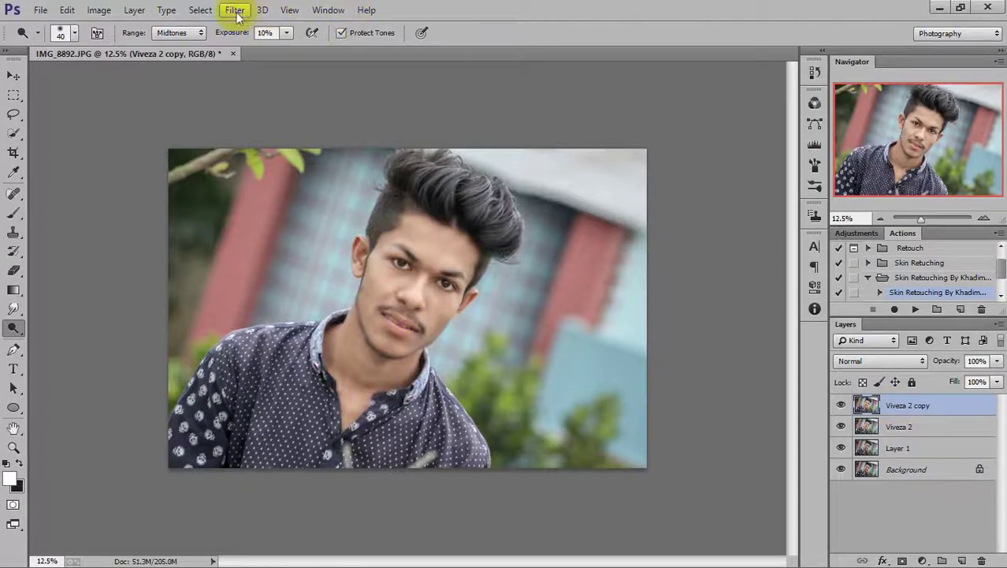
Add a Camera Raw vignette: Amount -54, Midpoint 29, Roundness +48, Feather 81
click(237, 11)
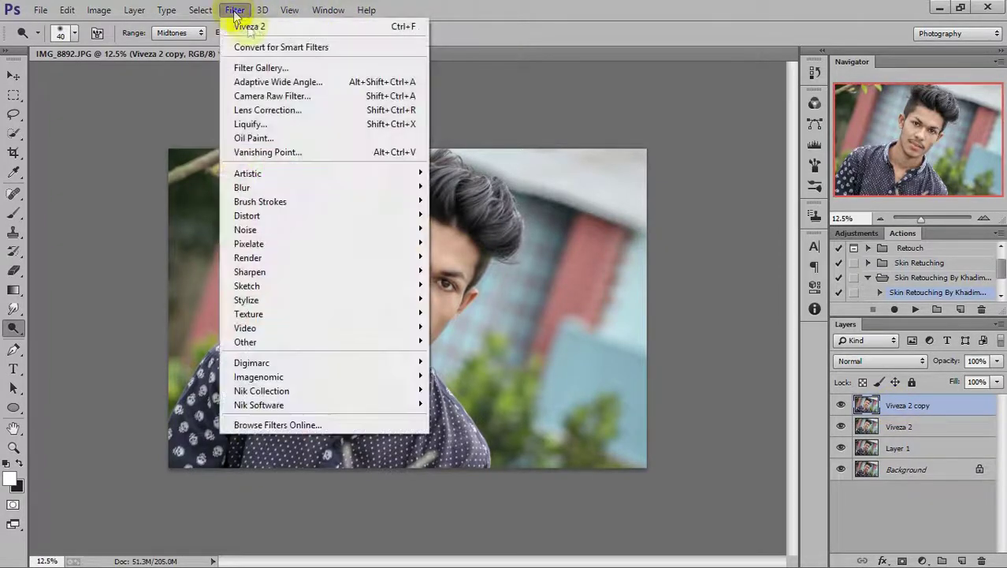
click(276, 97)
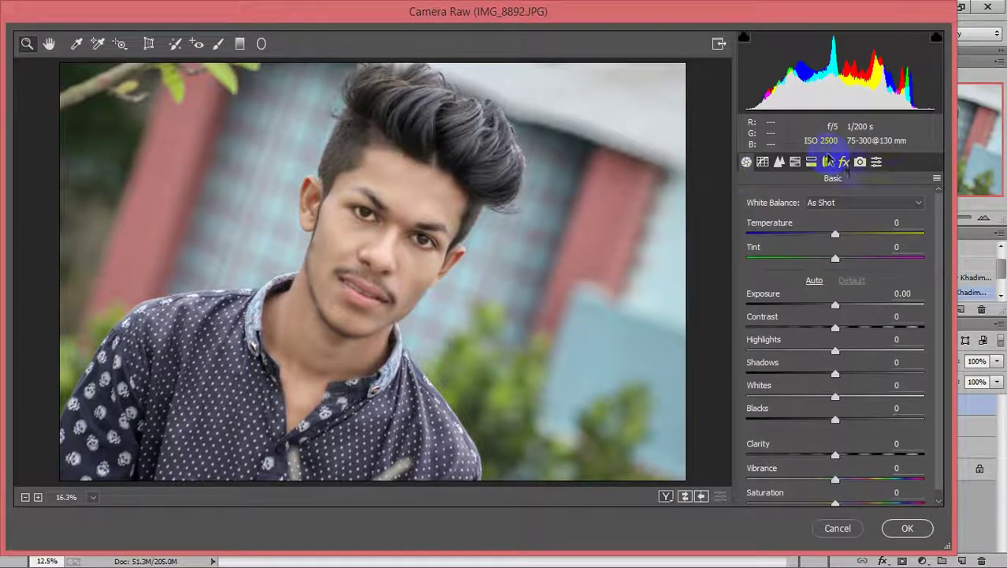
click(845, 163)
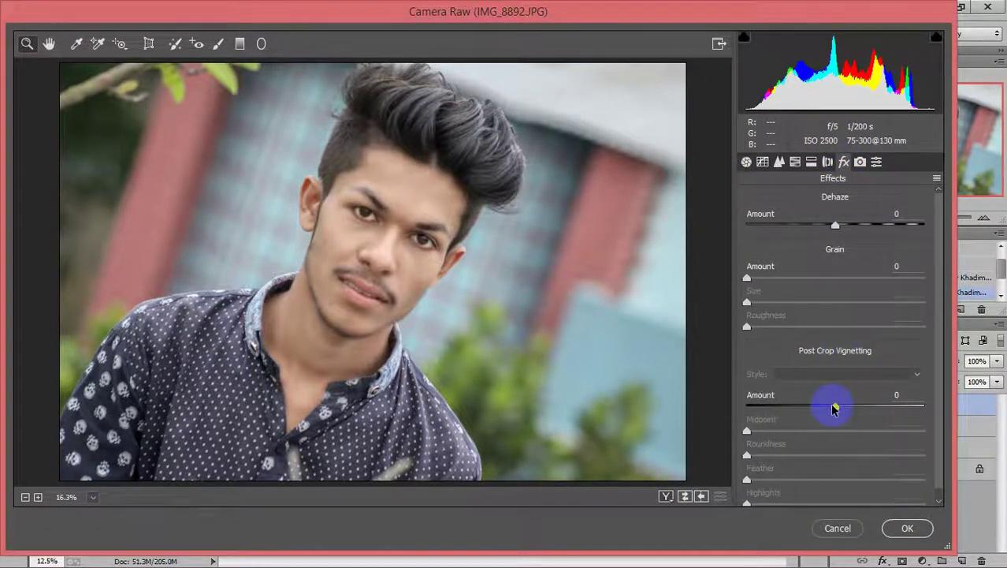
mouse_move(829, 408)
mouse_down()
mouse_move(786, 410)
mouse_move(808, 434)
mouse_move(796, 434)
mouse_move(876, 459)
mouse_move(866, 478)
mouse_move(893, 480)
mouse_up()
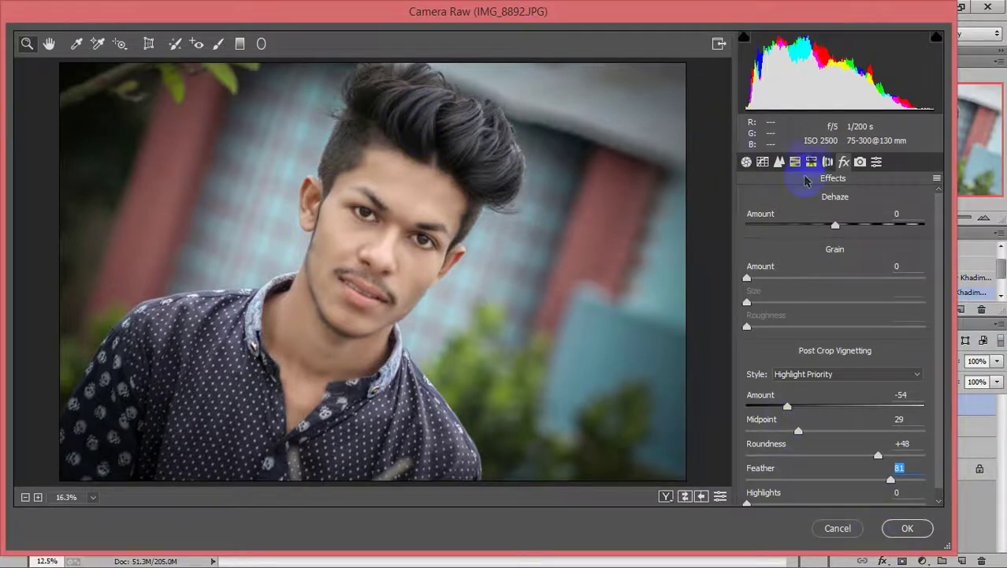
click(860, 162)
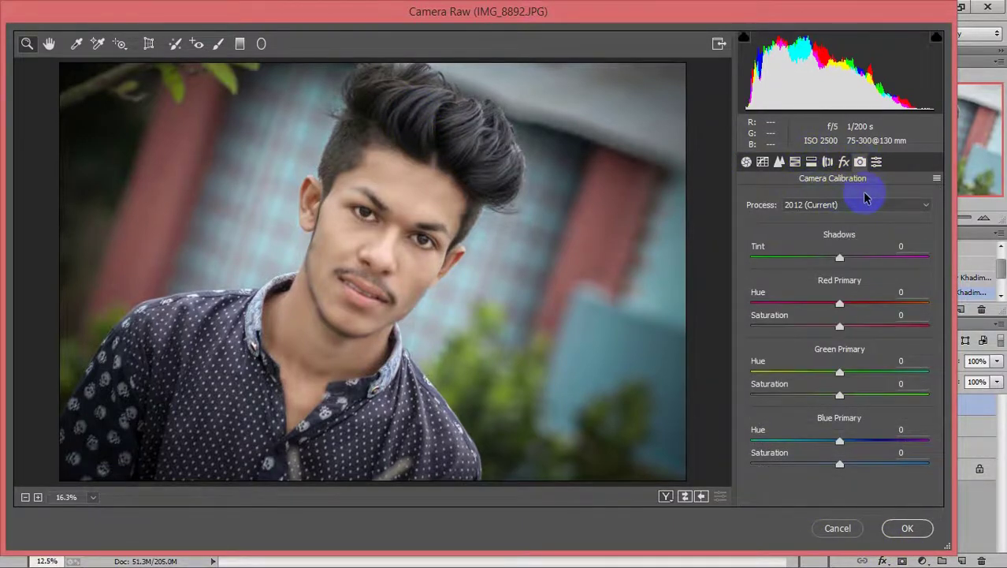
Set Camera Calibration Green Primary Hue to +1 and Blue Primary Saturation to -31
click(840, 373)
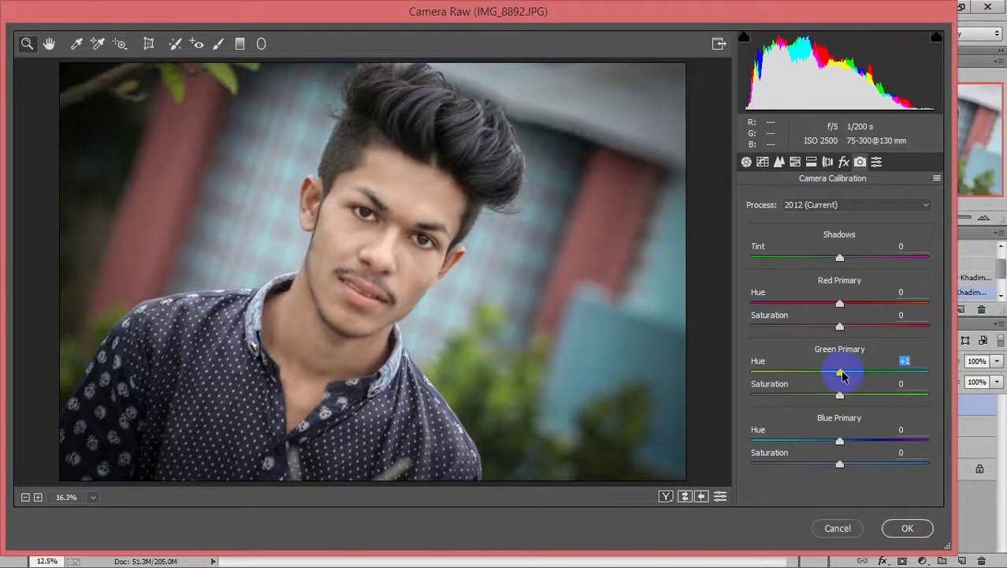
click(839, 443)
drag(839, 469, 823, 468)
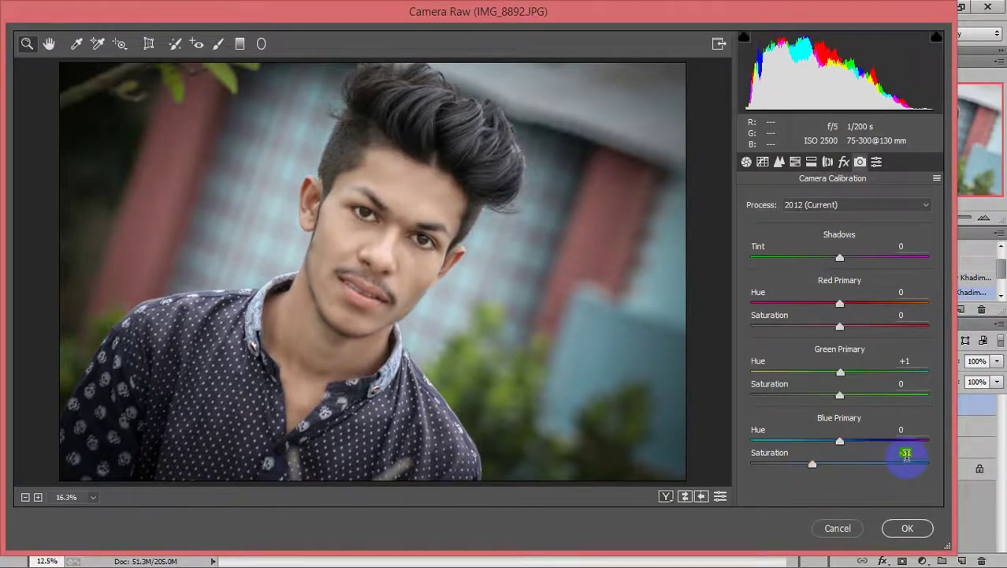
click(906, 453)
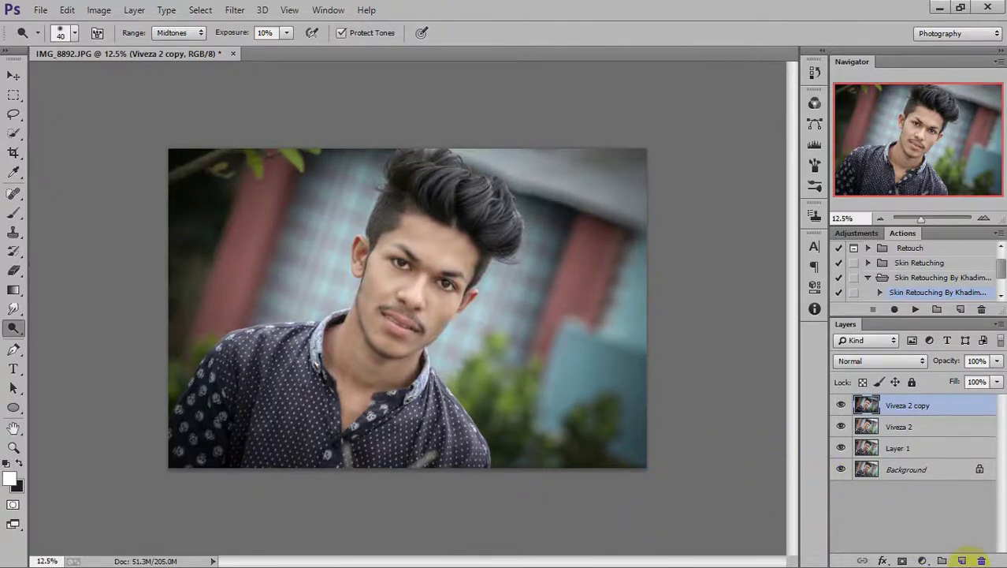
Create a new layer and set the Brush foreground colour to cyan 00fff6
click(962, 559)
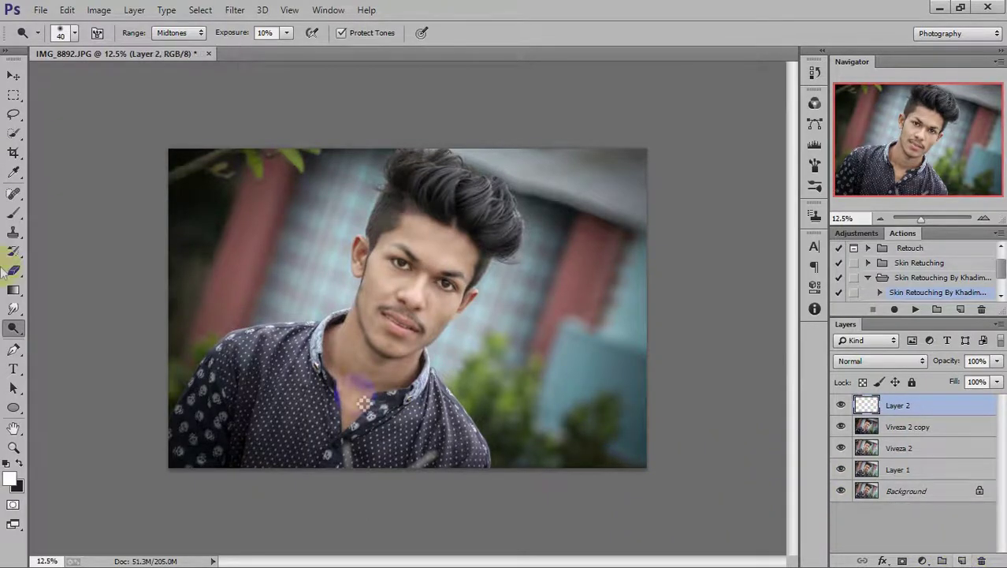
click(16, 212)
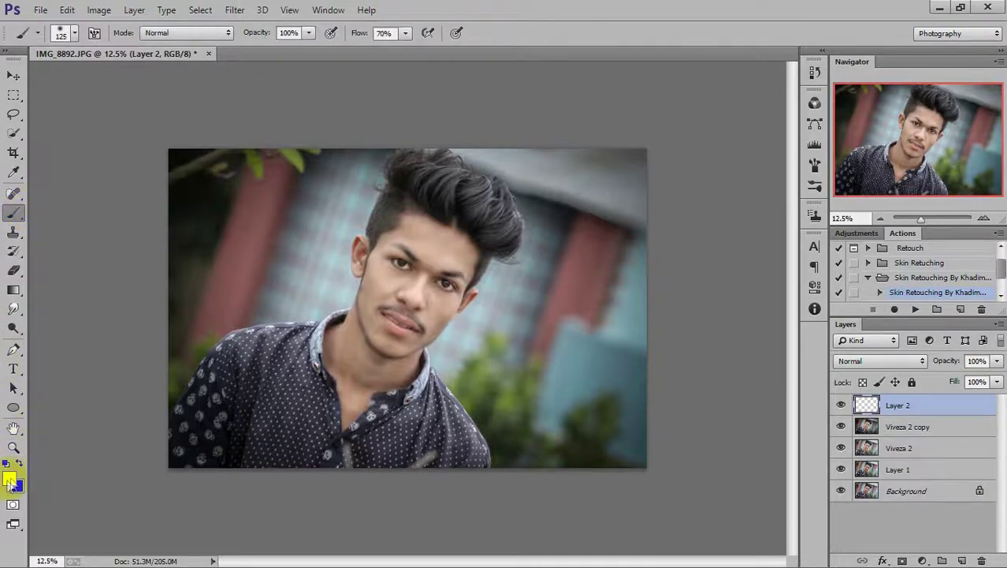
drag(538, 473, 539, 452)
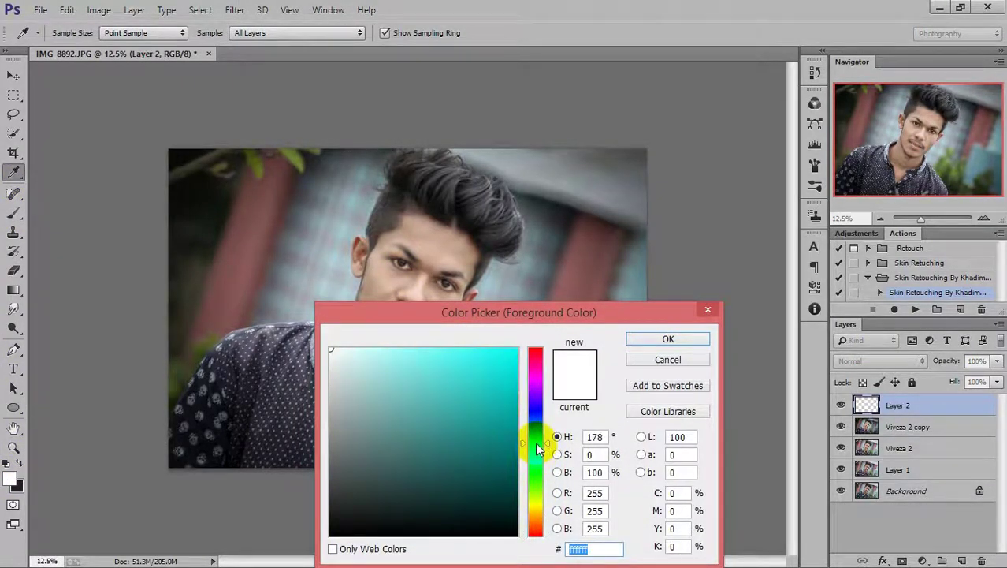
drag(486, 369, 518, 349)
click(668, 339)
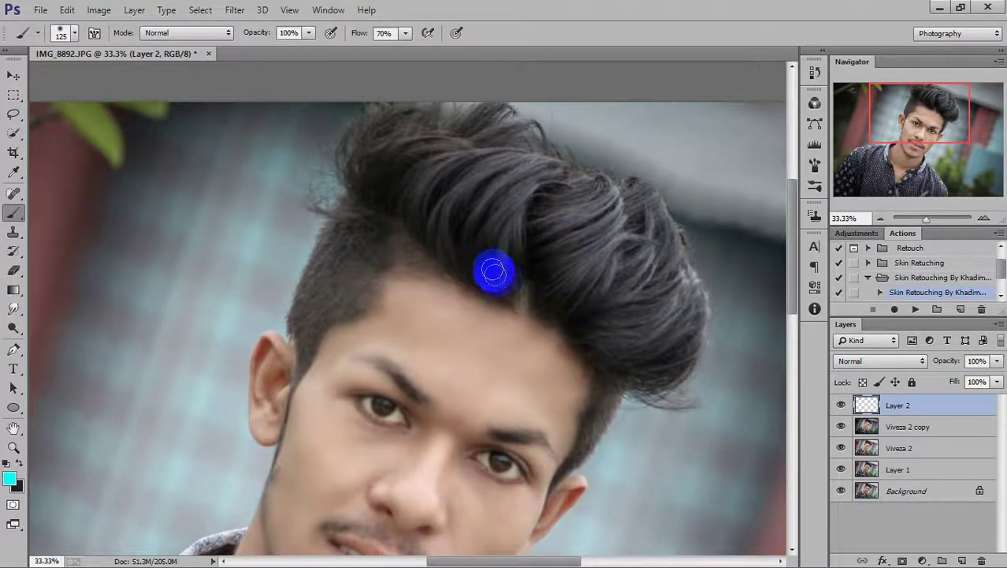
Paint a cyan streak across the hair and set the layer blend mode to Overlay
drag(493, 274, 548, 171)
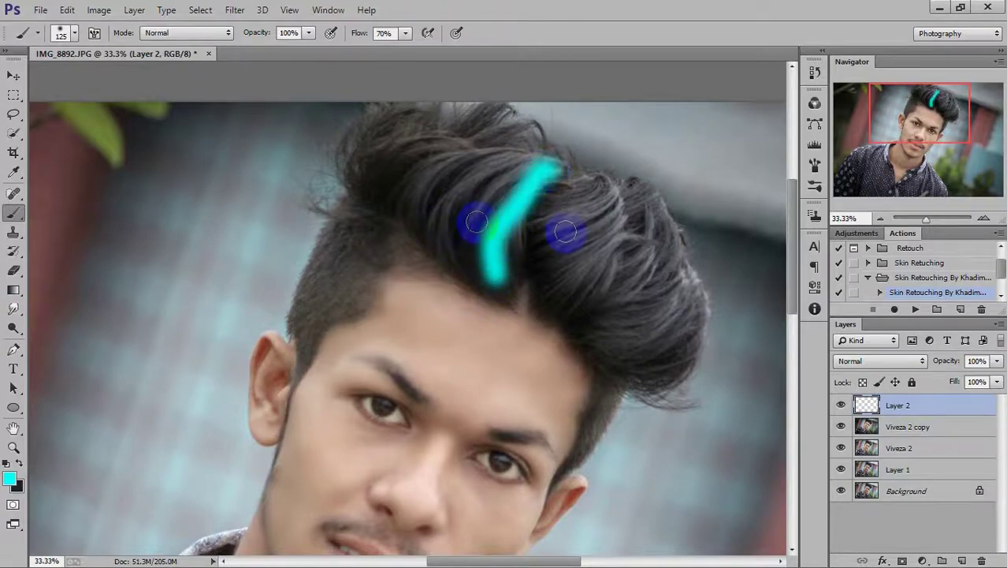
click(840, 362)
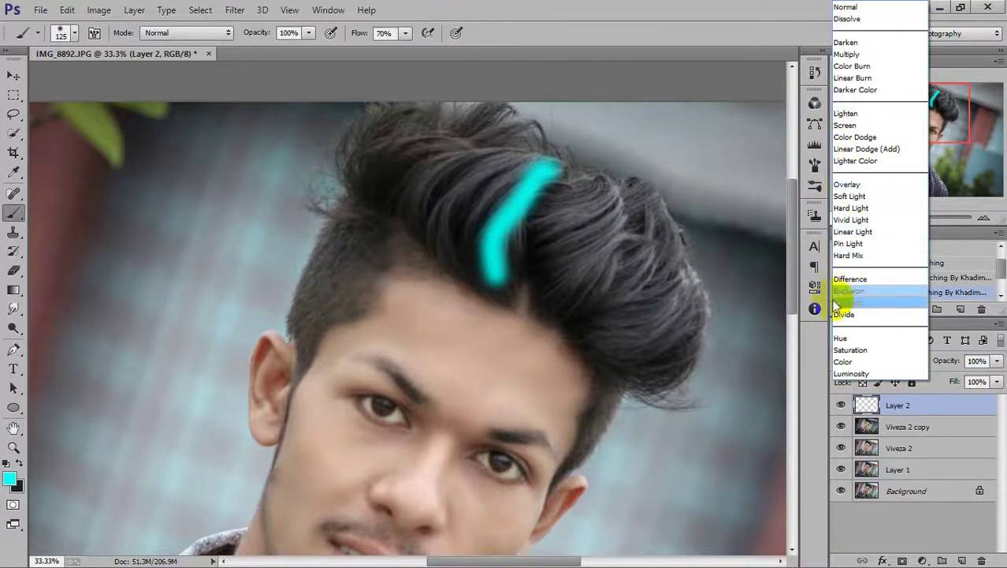
click(848, 185)
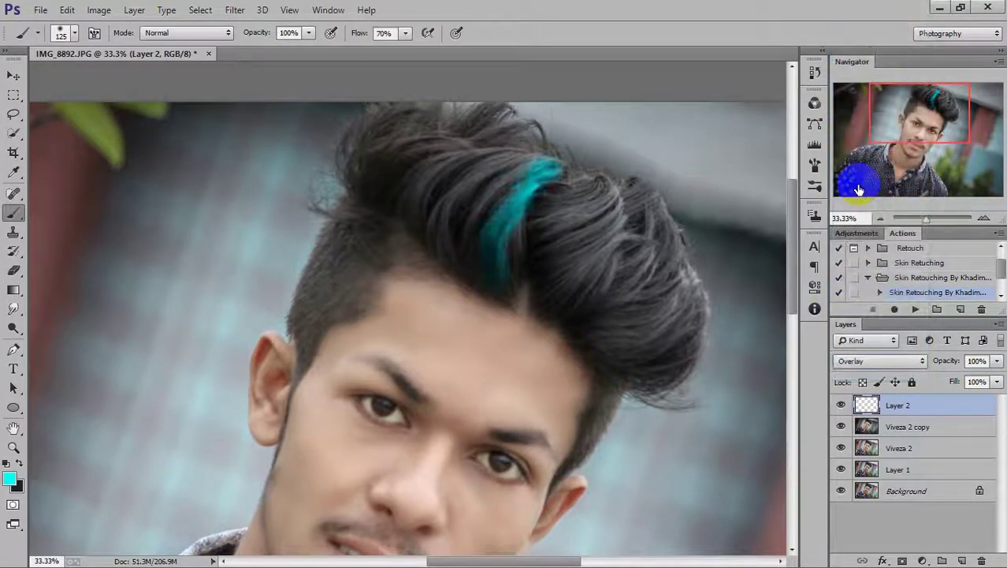
drag(505, 239, 507, 217)
click(572, 357)
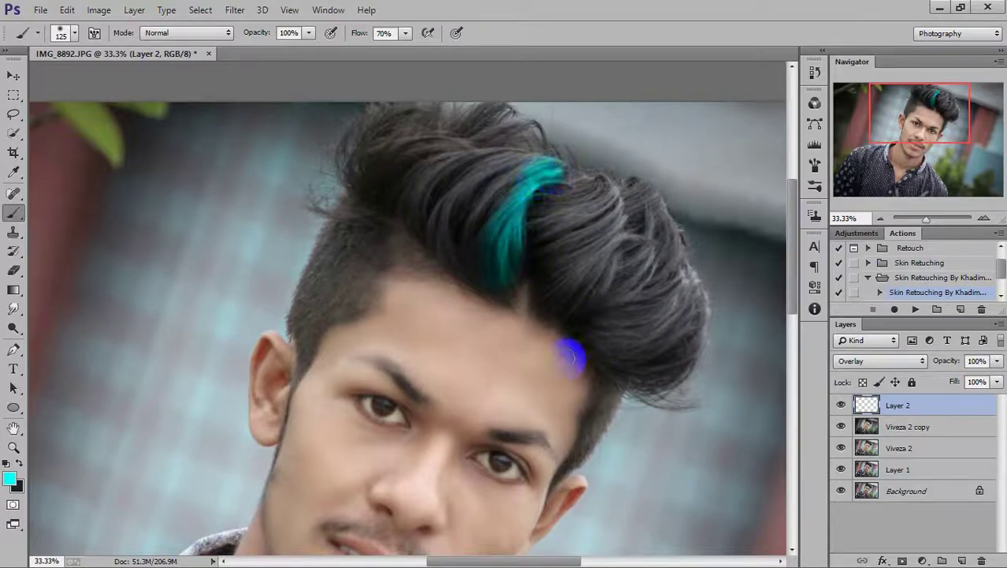
key(ctrl+minus)
key(ctrl+minus)
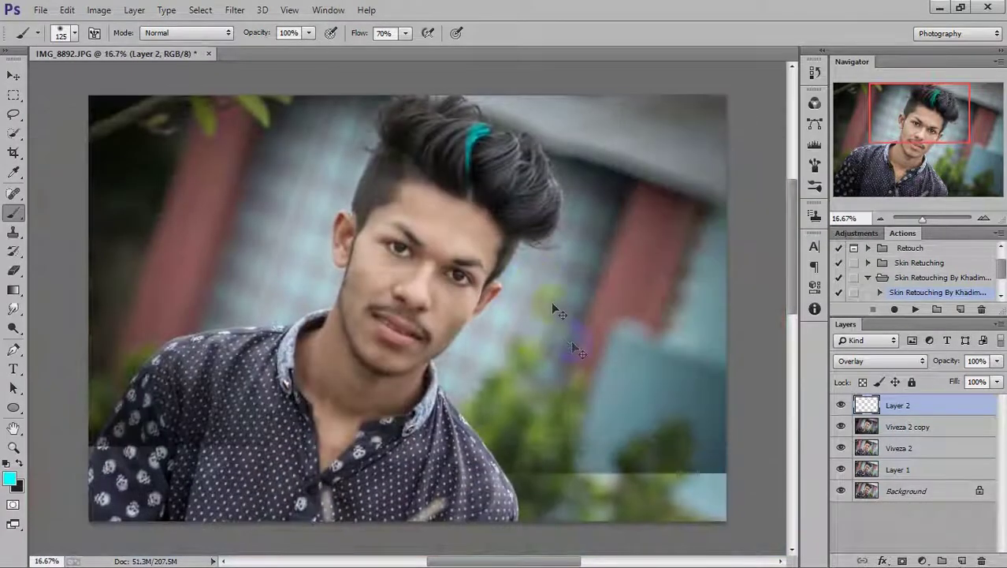
Paint several more cyan streaks through the hair on Layer 2
drag(463, 191, 490, 192)
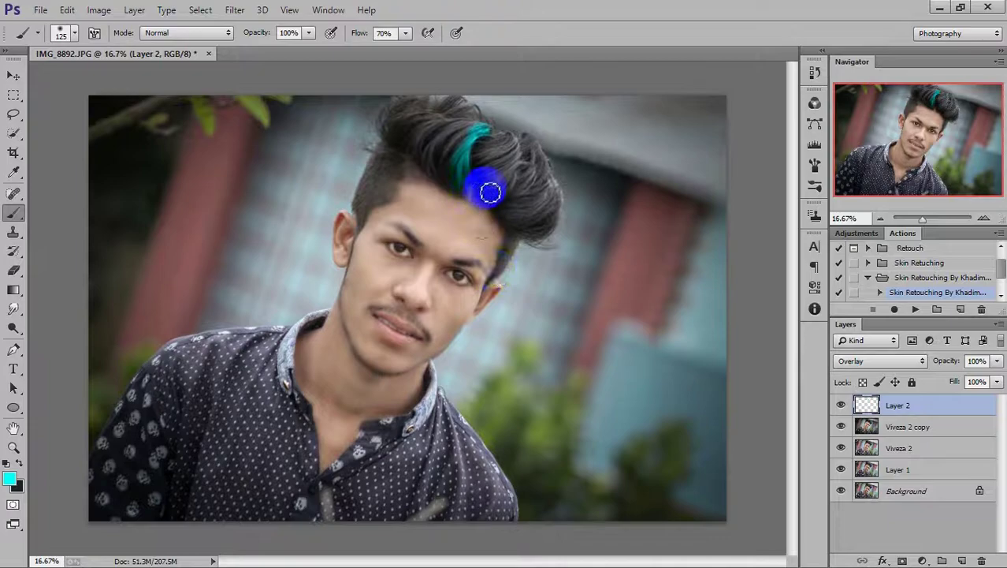
drag(490, 194, 527, 159)
mouse_move(511, 209)
mouse_down()
mouse_move(501, 223)
mouse_move(545, 218)
mouse_up()
drag(430, 164, 445, 126)
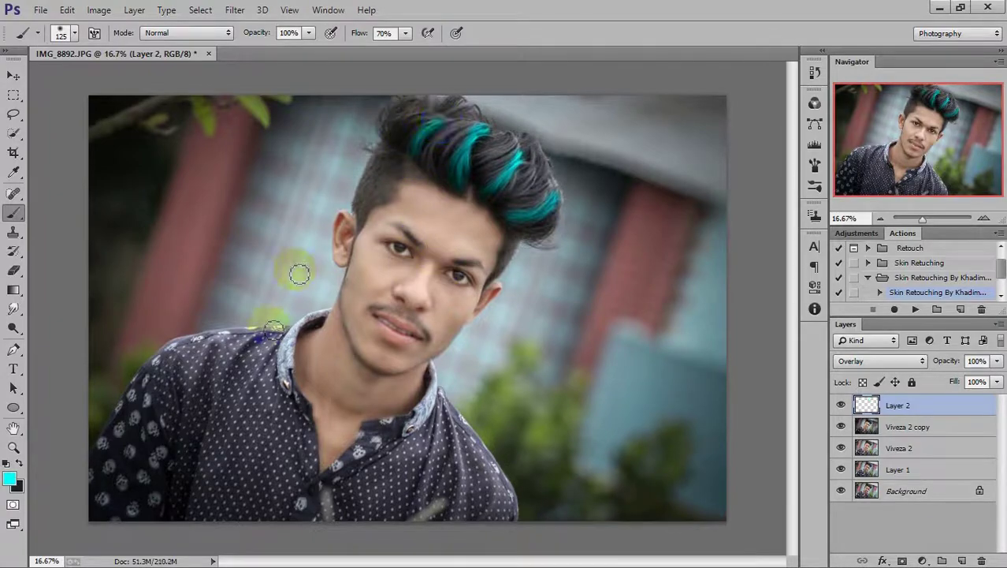
Switch the foreground colour to bright orange and paint an orange streak across the hair
click(11, 479)
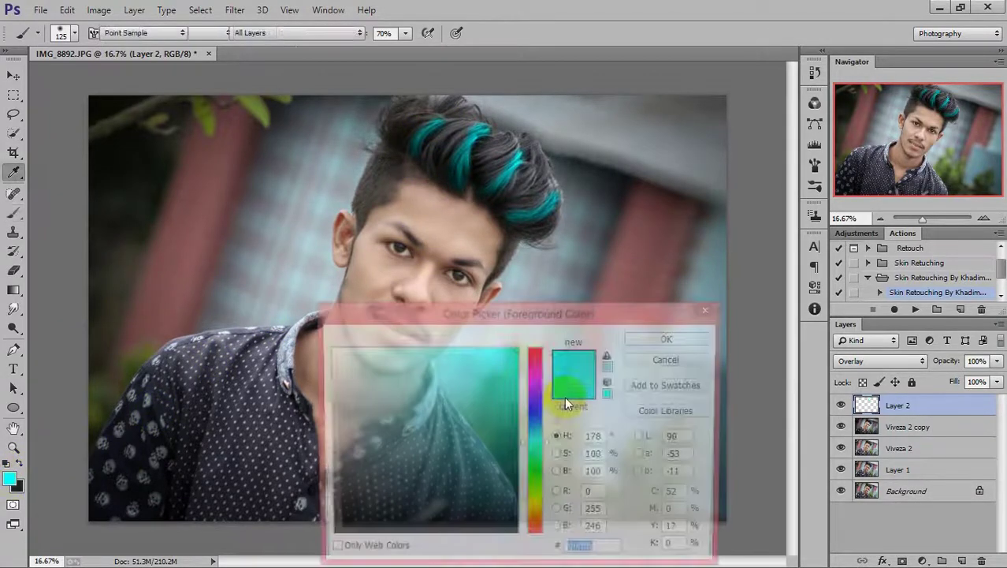
drag(533, 466, 532, 516)
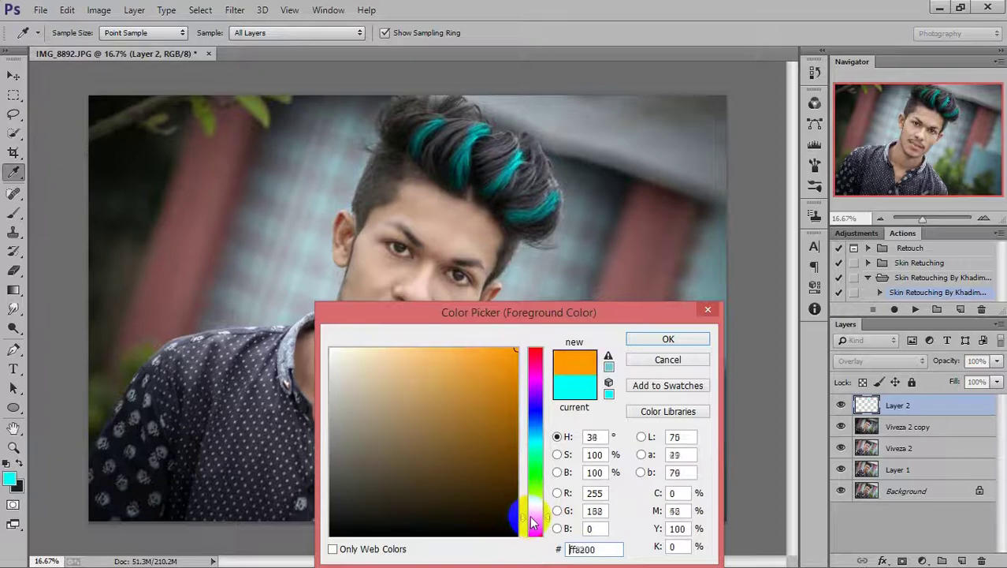
click(501, 349)
click(669, 339)
mouse_move(417, 154)
mouse_down()
mouse_move(430, 167)
mouse_move(469, 128)
mouse_move(480, 182)
mouse_up()
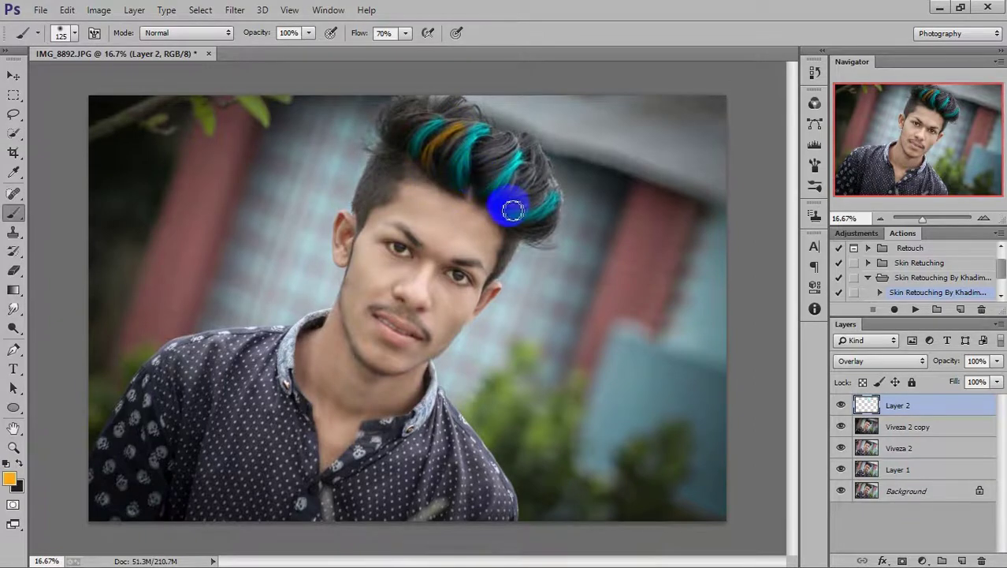
drag(480, 181, 524, 192)
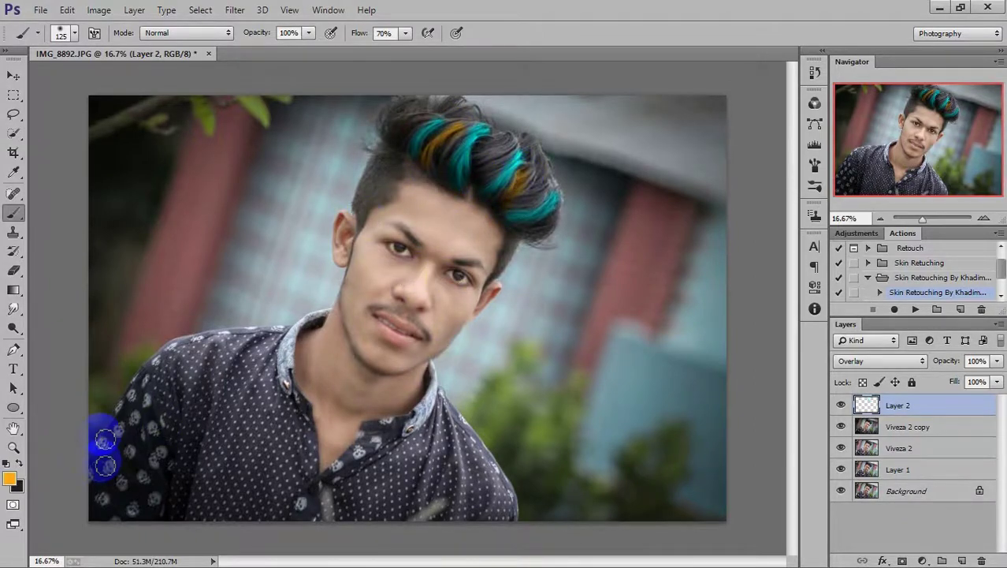
Try red ff0000 strokes in the hair, then undo both red marks
click(13, 480)
drag(535, 512, 536, 536)
click(518, 348)
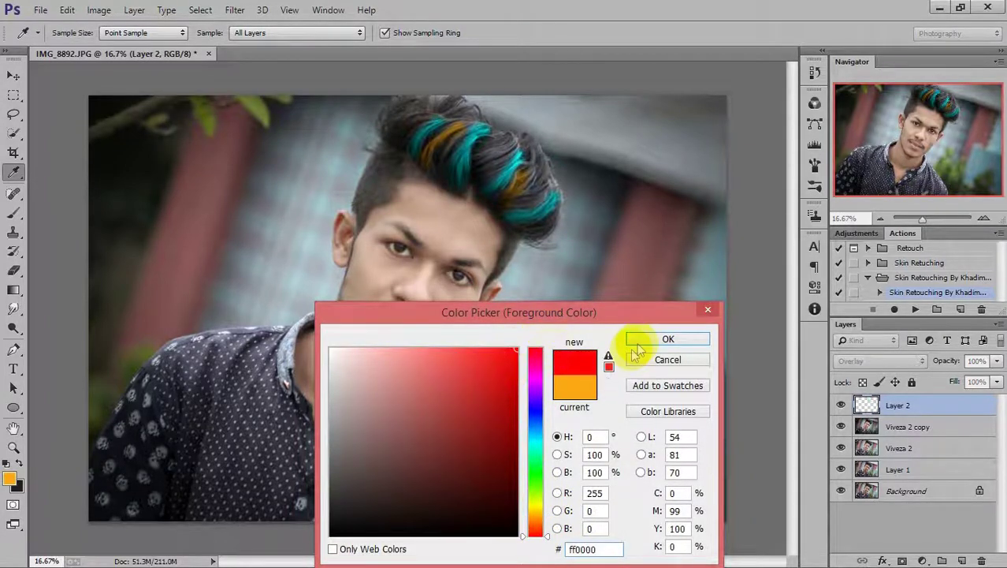
click(668, 338)
key(b)
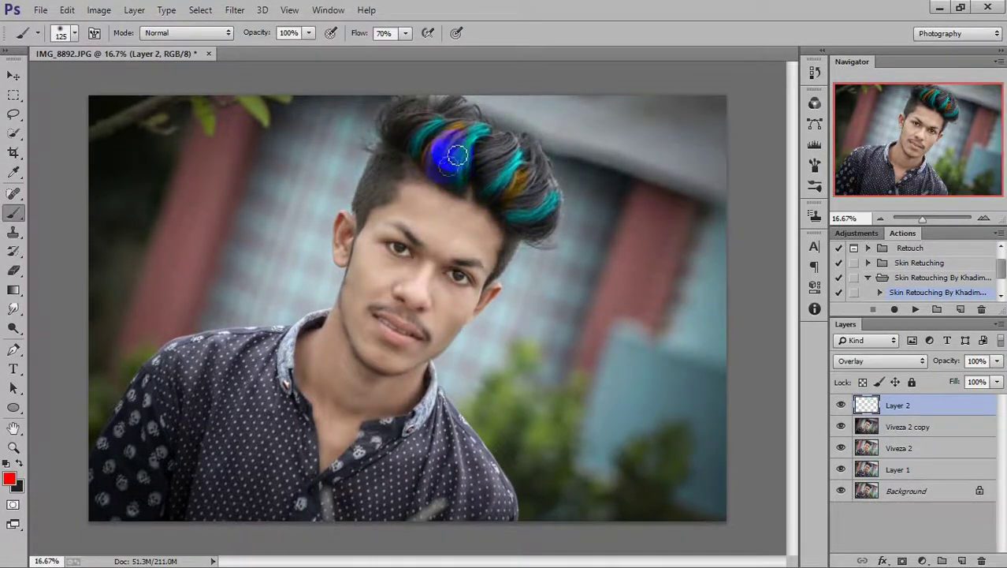
drag(479, 171, 471, 132)
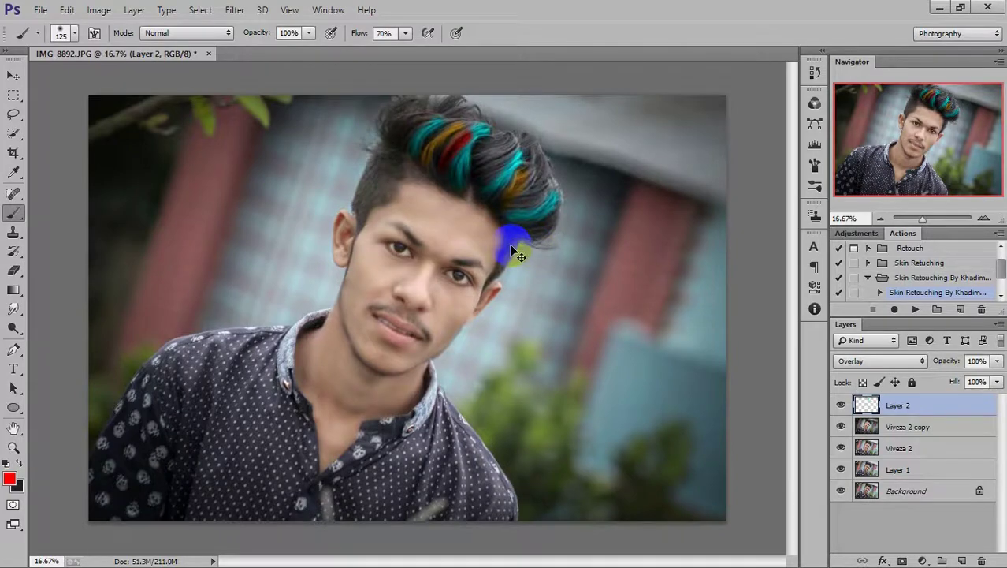
click(67, 10)
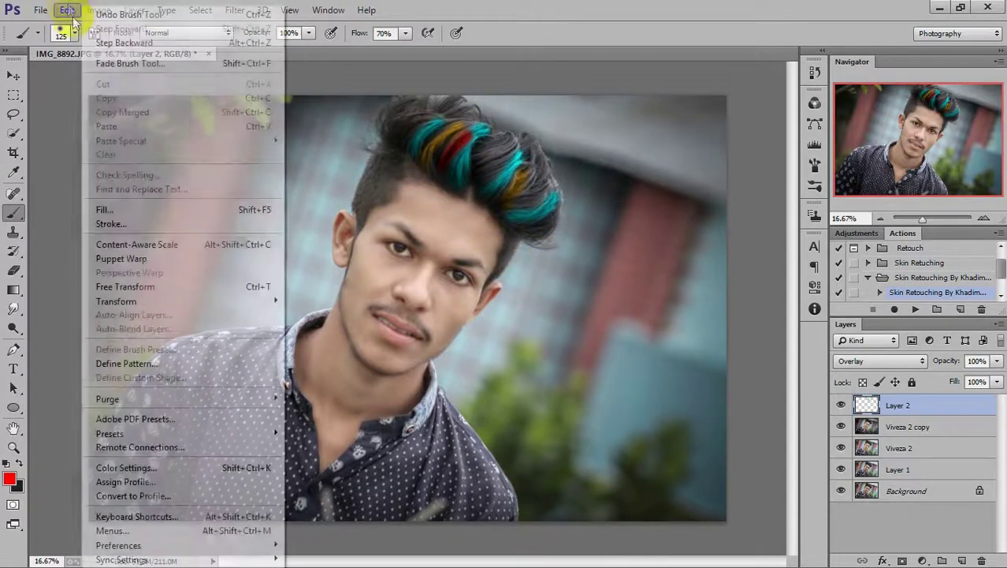
click(106, 21)
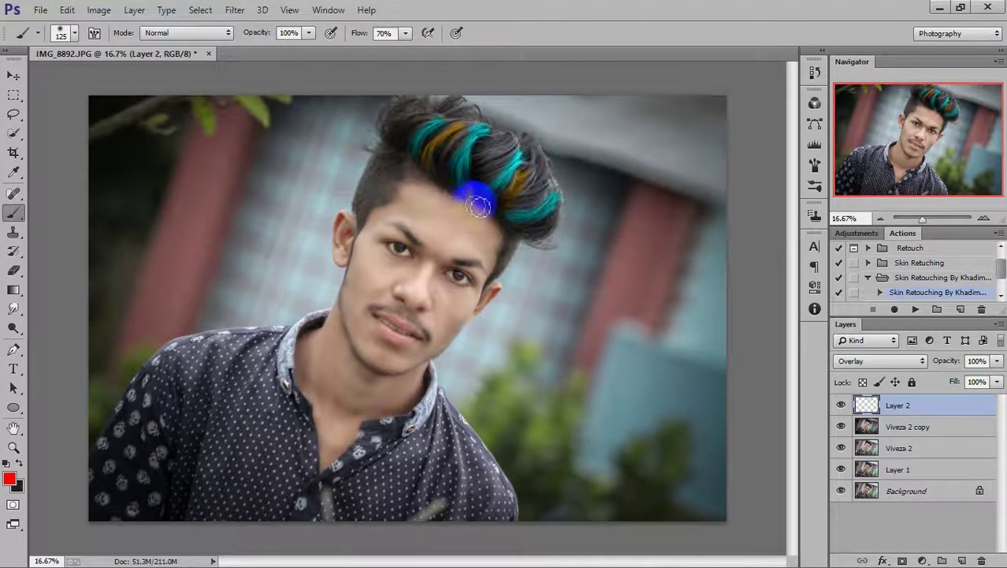
click(454, 148)
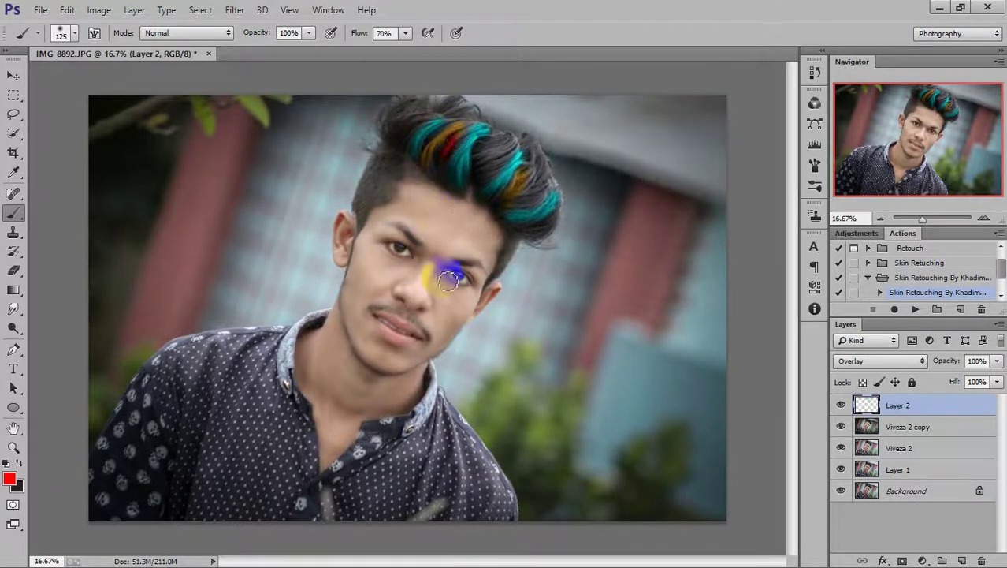
click(67, 10)
click(107, 21)
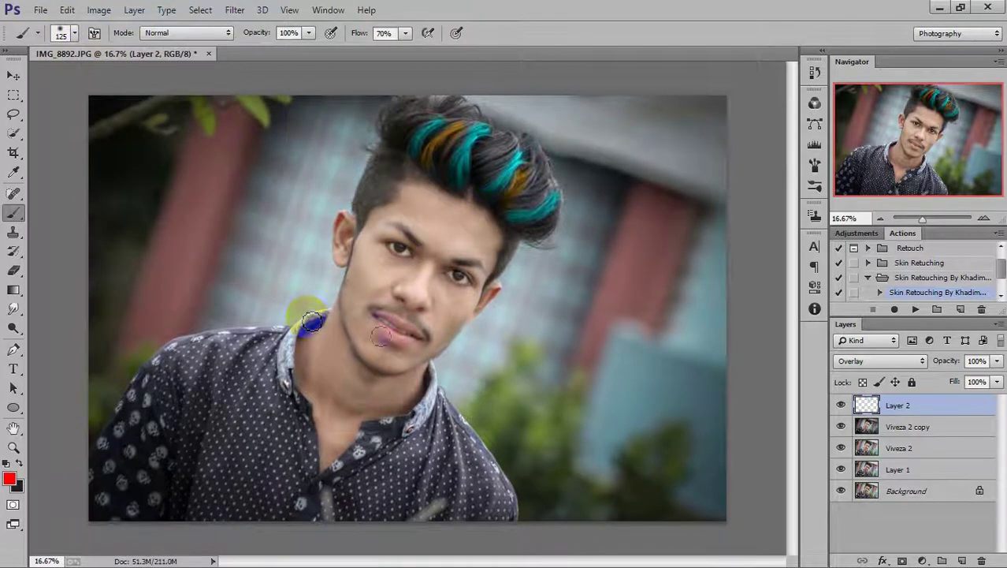
Switch the foreground colour to green and paint green streaks through the hair
click(11, 481)
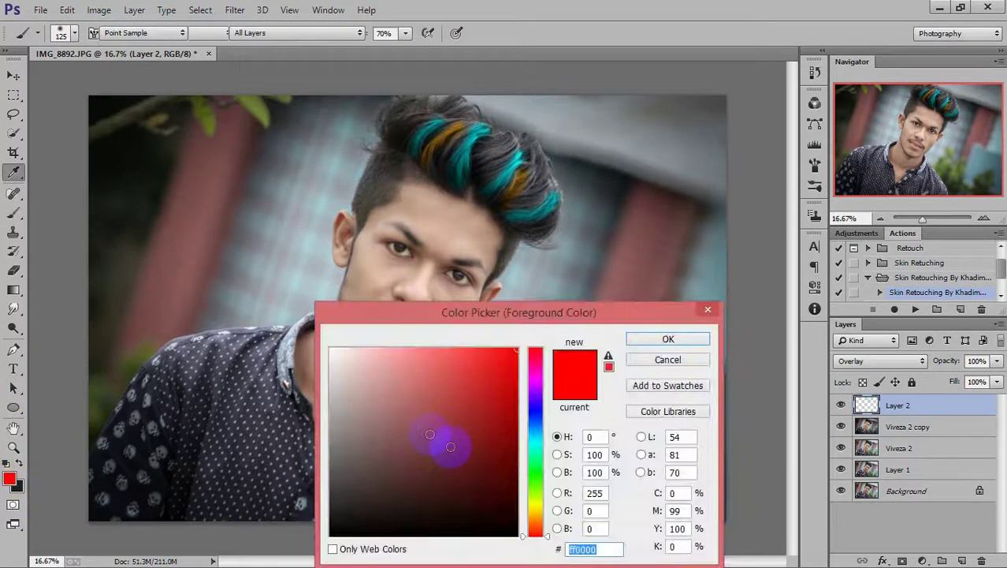
mouse_move(534, 526)
mouse_down()
mouse_move(538, 449)
mouse_move(536, 470)
mouse_up()
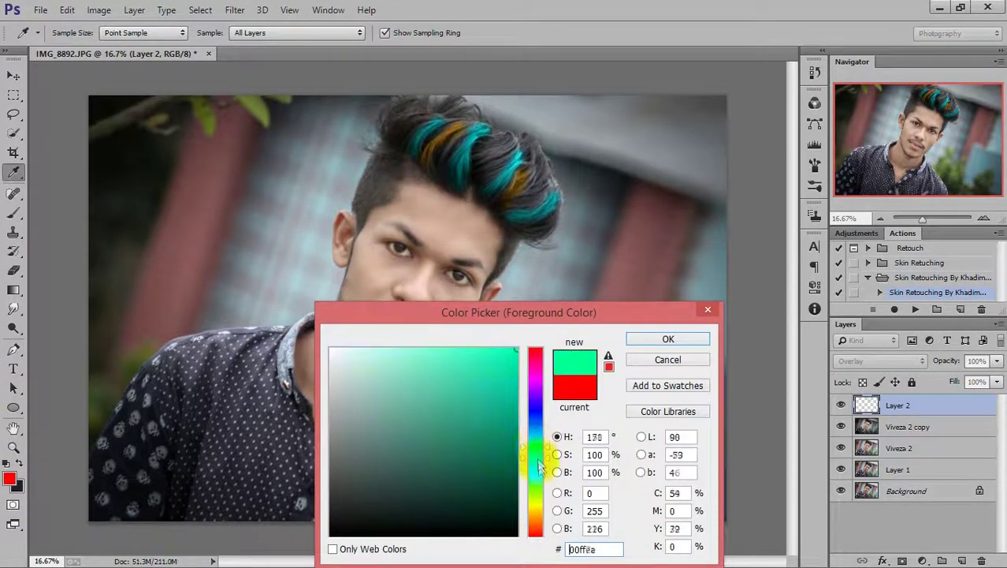
click(640, 338)
drag(406, 131, 492, 167)
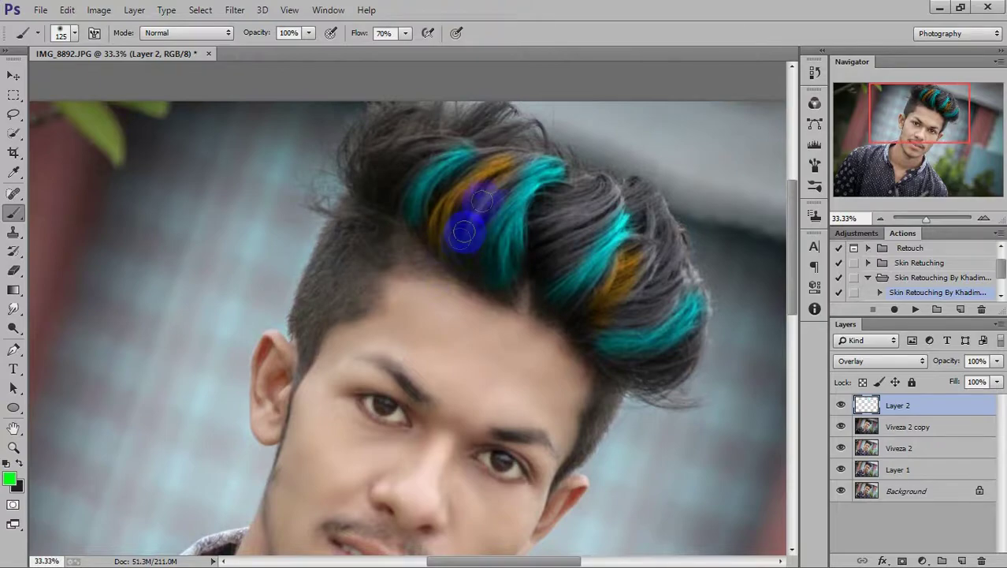
drag(451, 232, 506, 167)
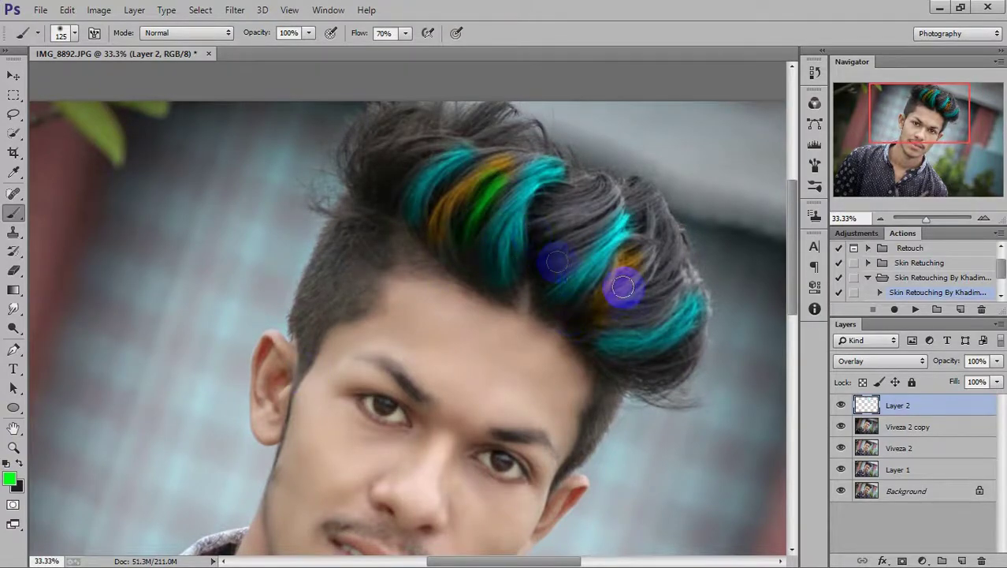
drag(603, 319, 658, 286)
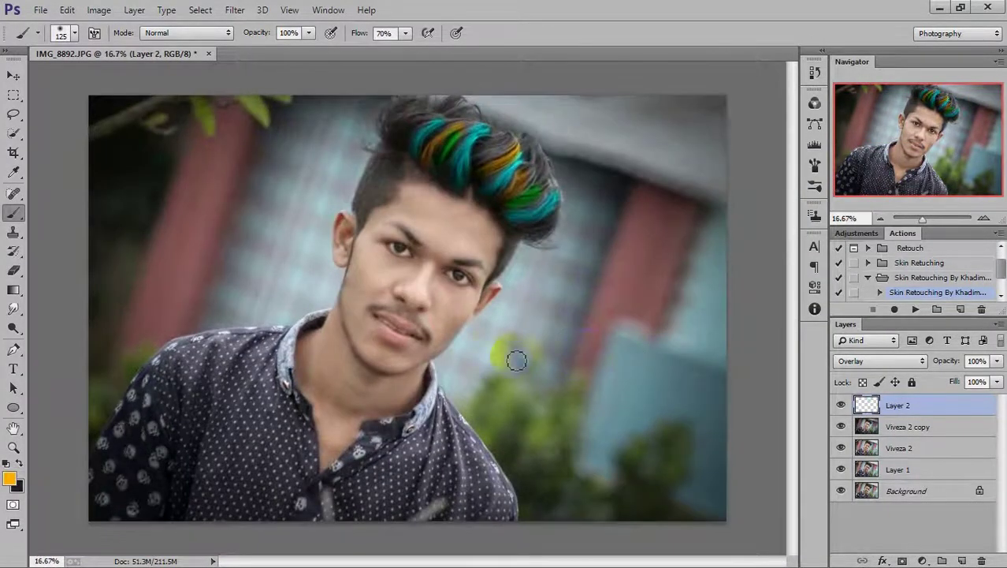
Flatten the image into one Background and duplicate it as Layer 1
click(1001, 325)
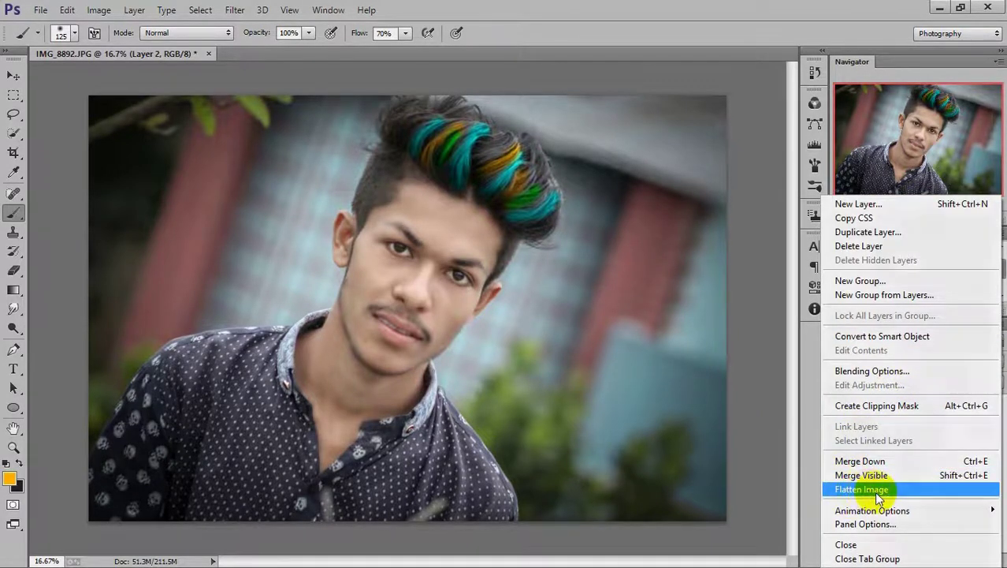
key(Escape)
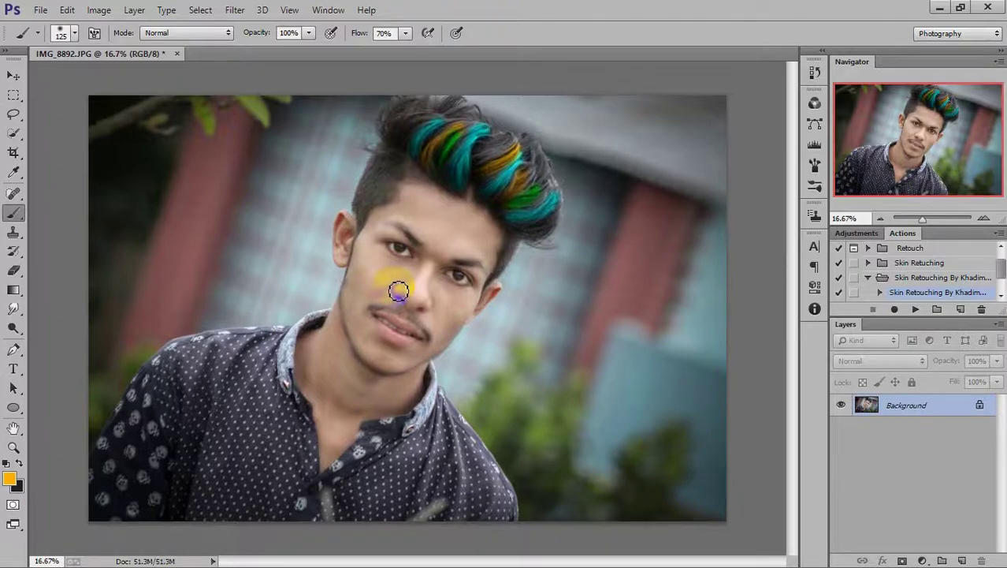
key(ctrl+j)
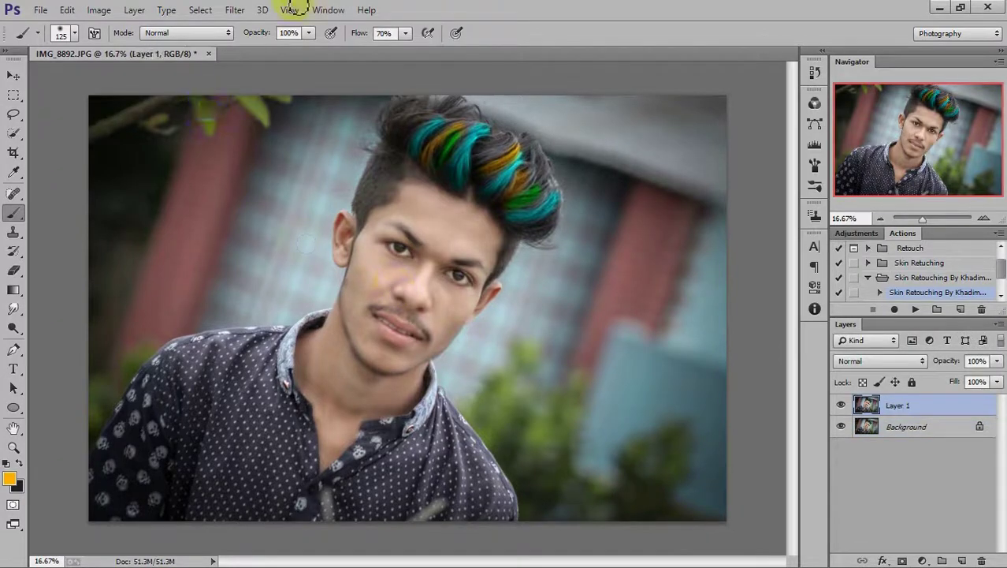
click(234, 10)
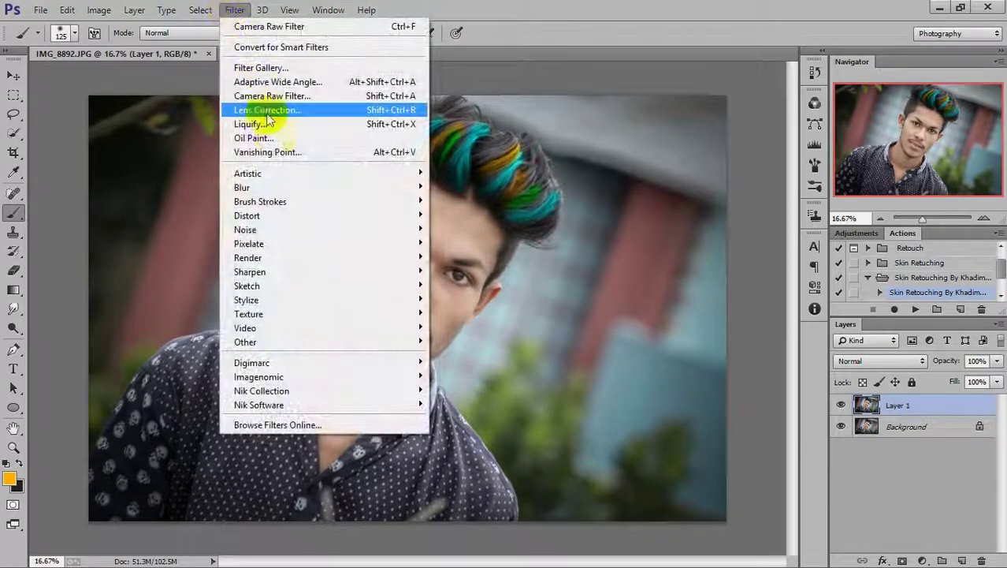
In Oil Paint, set Angular Direction and Shine to 0 and Scale to its 0.1 minimum
click(272, 141)
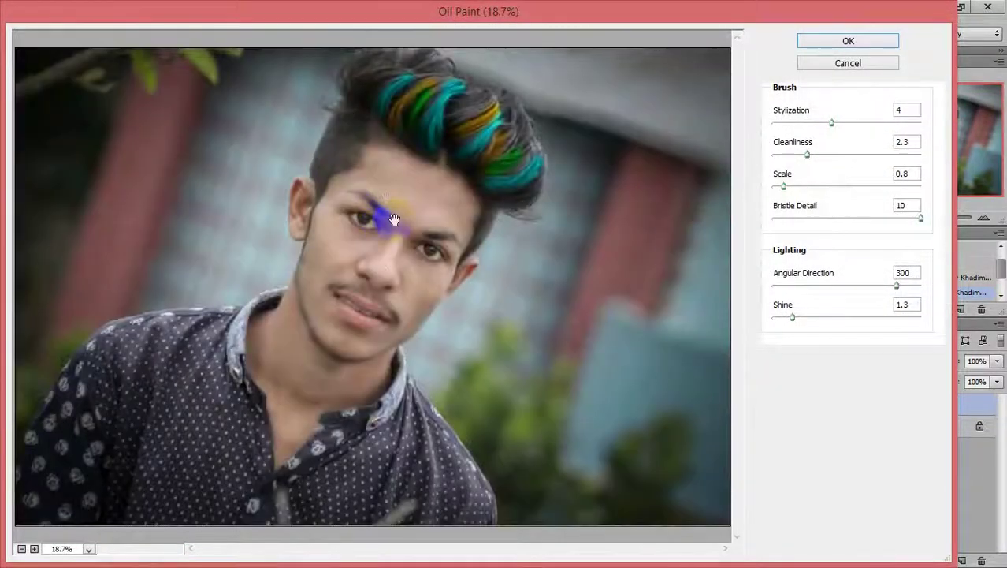
double_click(904, 273)
text(0)
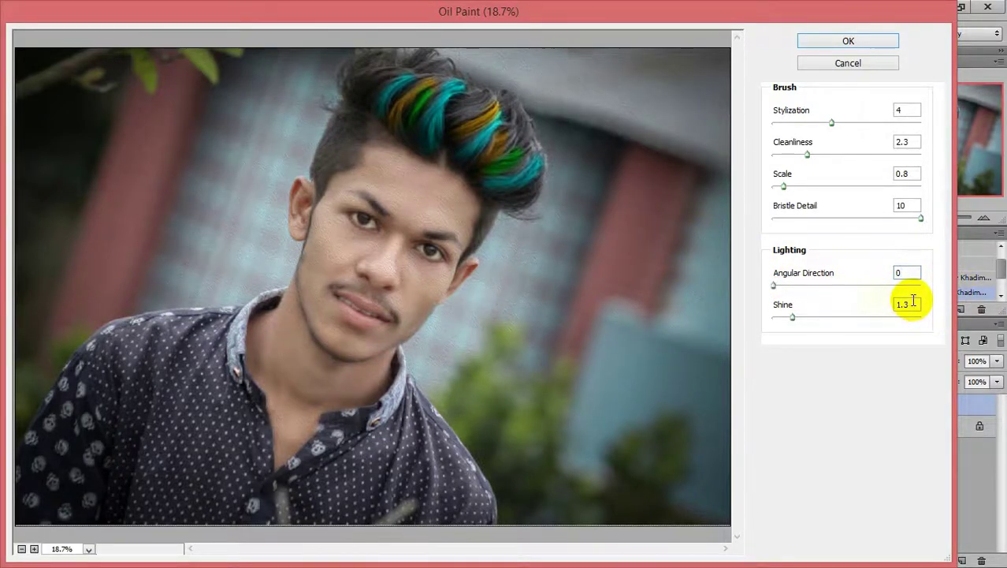
double_click(908, 304)
text(0)
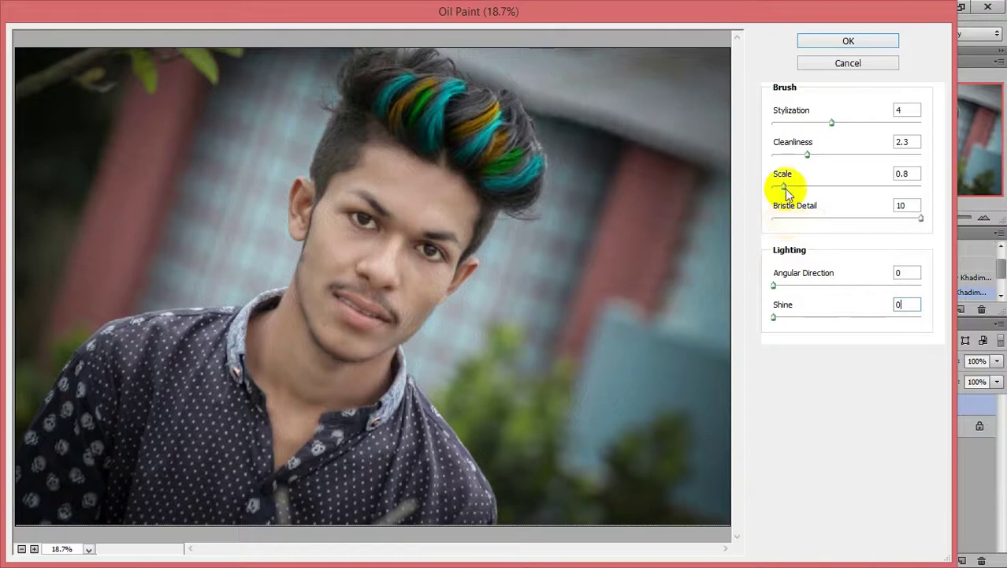
drag(785, 187, 773, 187)
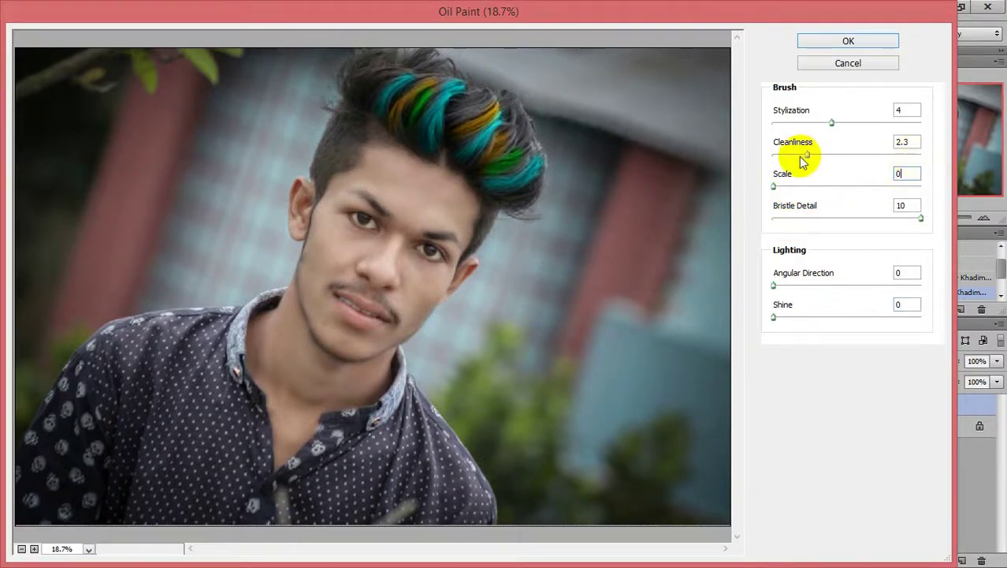
click(827, 155)
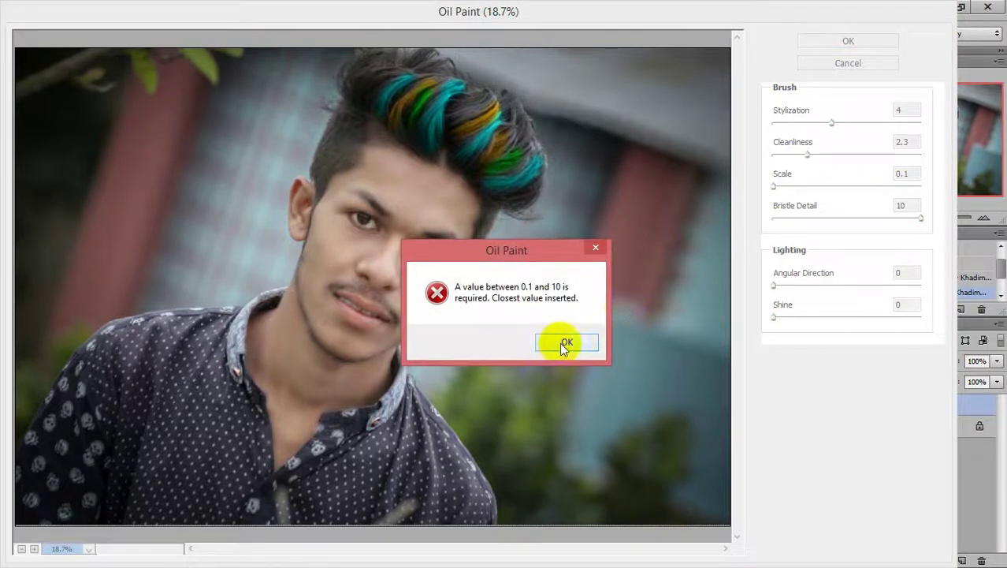
click(566, 343)
Raise Oil Paint Stylization to 7.38 and Cleanliness to 8.4, and apply the filter
drag(812, 155, 827, 155)
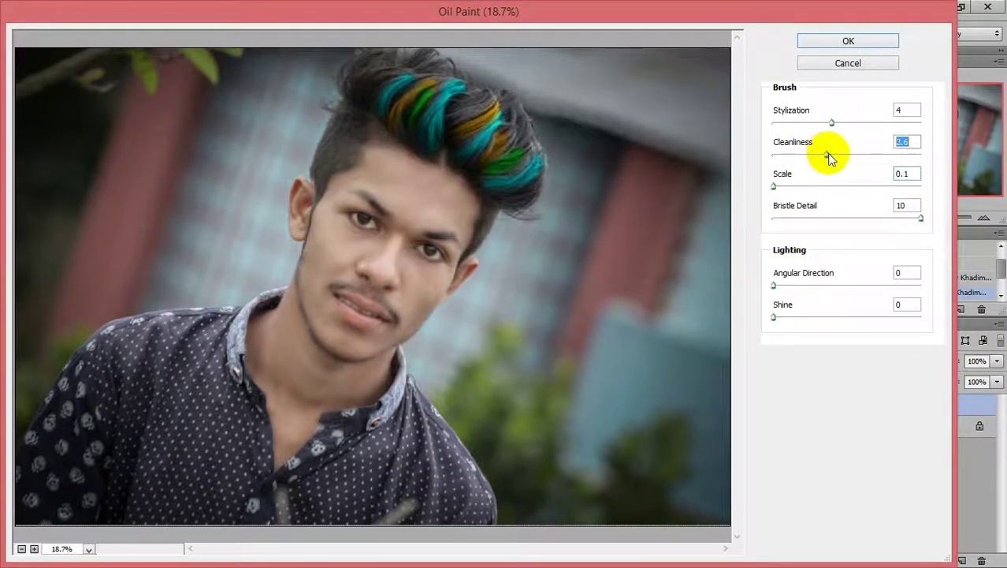
scroll(899, 154, up, 5)
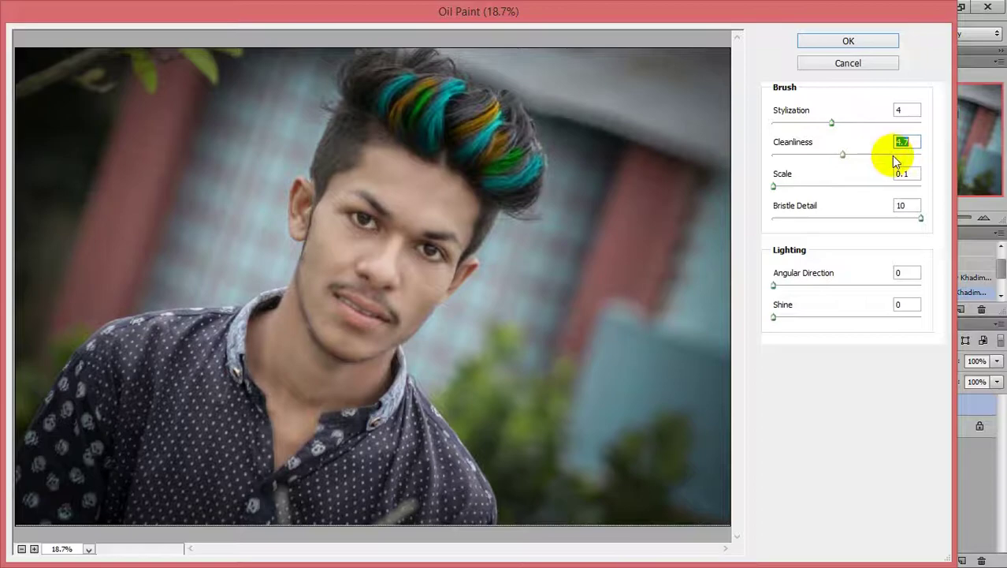
click(865, 121)
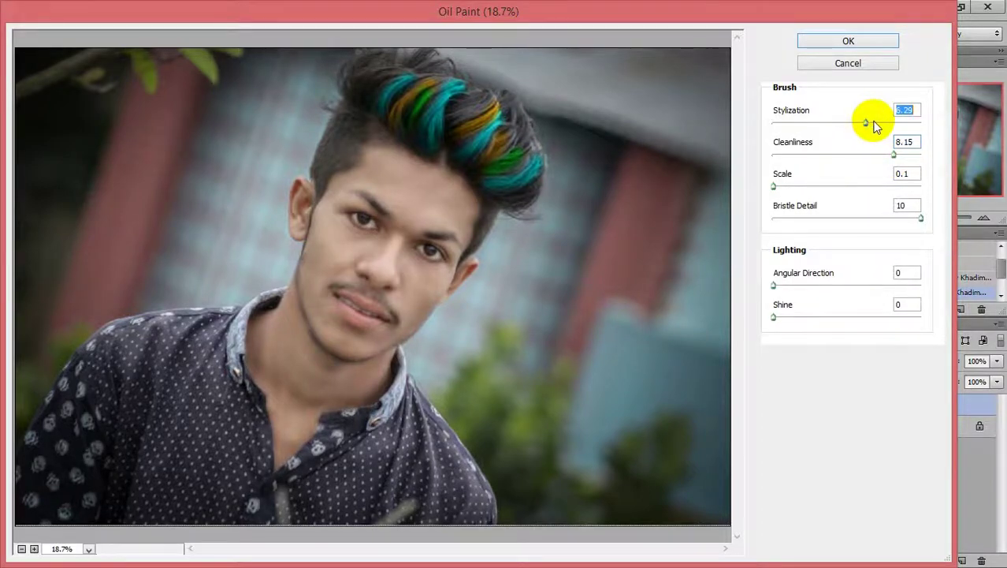
click(449, 113)
drag(874, 123, 862, 124)
click(406, 111)
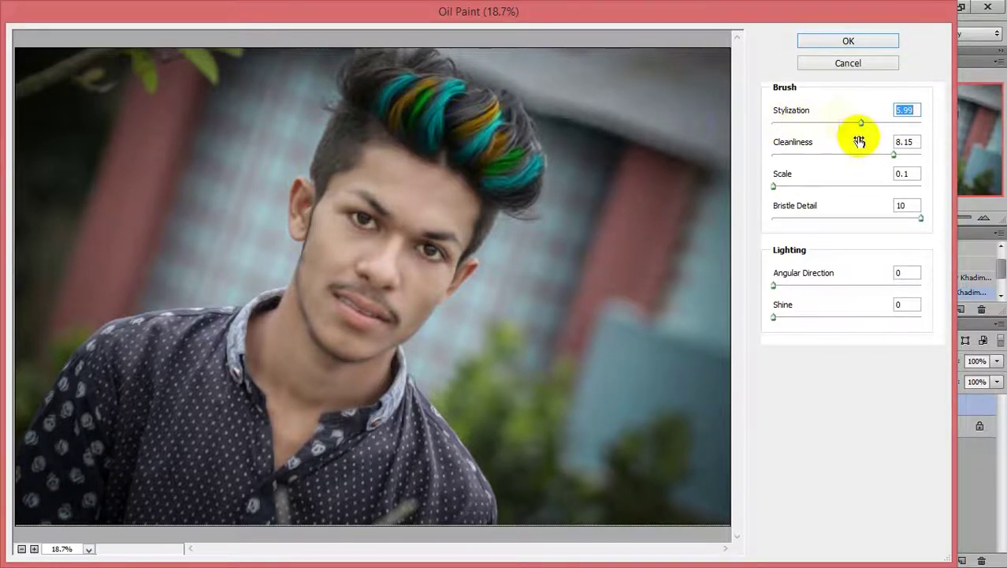
drag(845, 122, 875, 123)
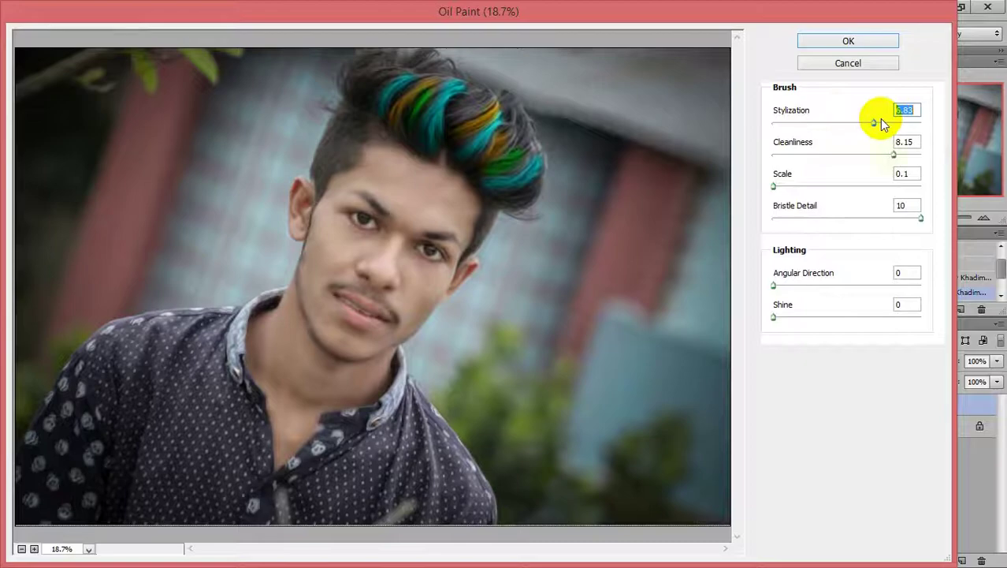
drag(904, 154, 901, 158)
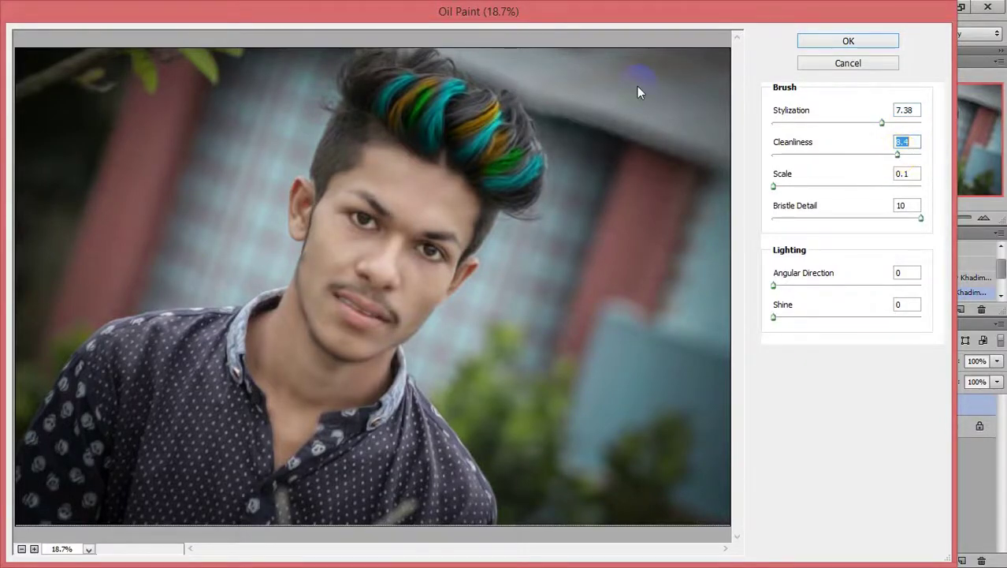
click(829, 46)
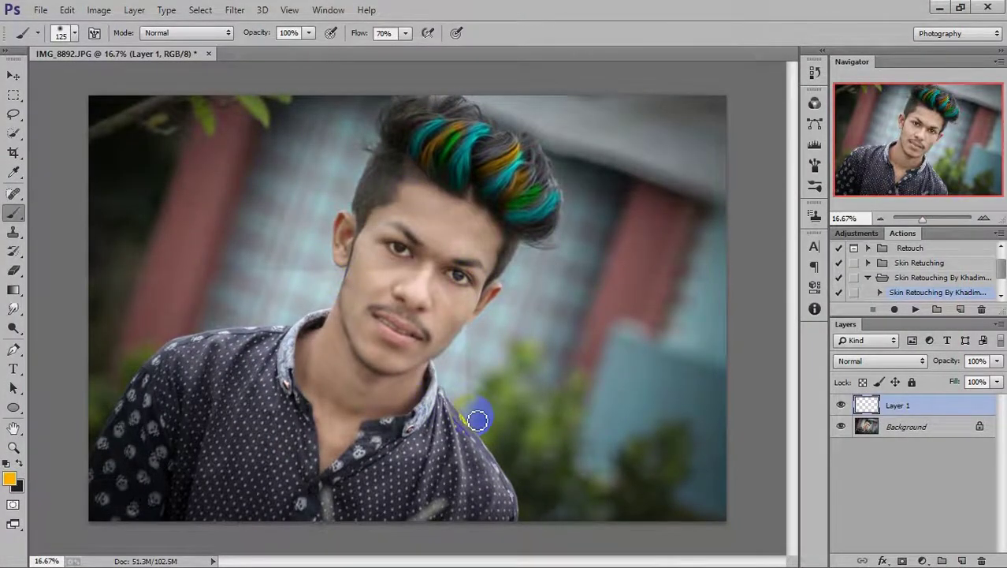
Stamp all visible layers into a new layer with an inverted, hiding mask
key(ctrl+shift+alt+e)
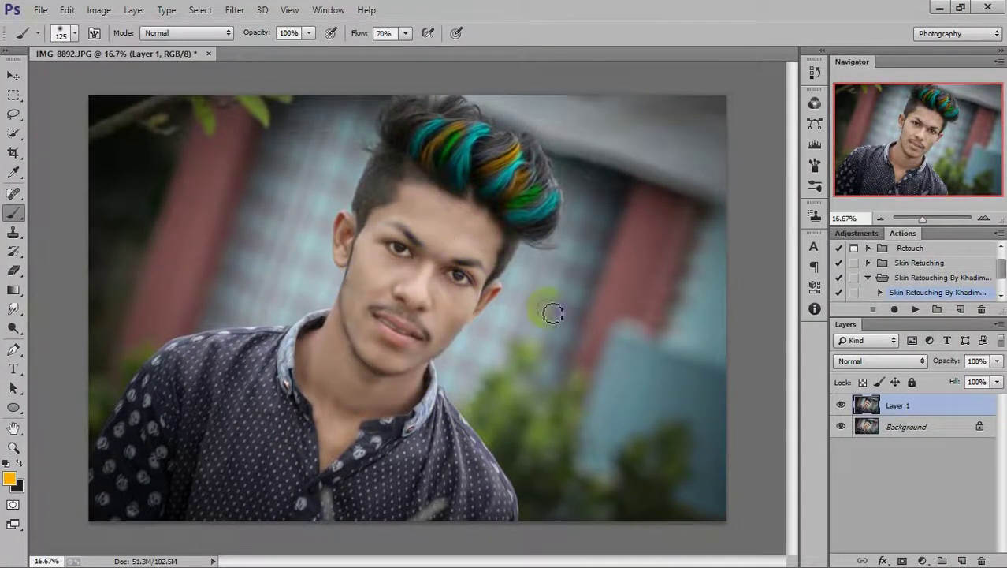
click(903, 560)
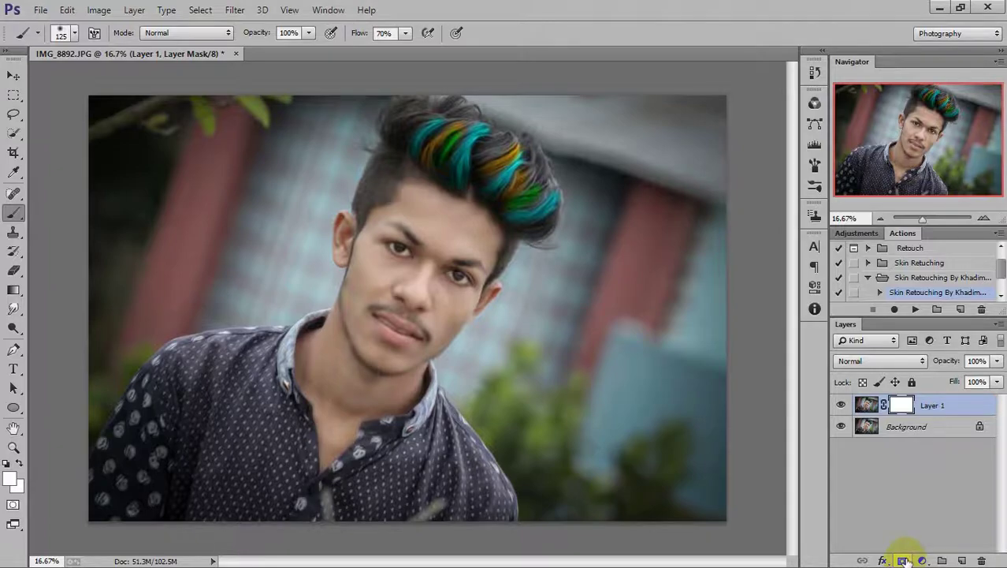
key(ctrl+i)
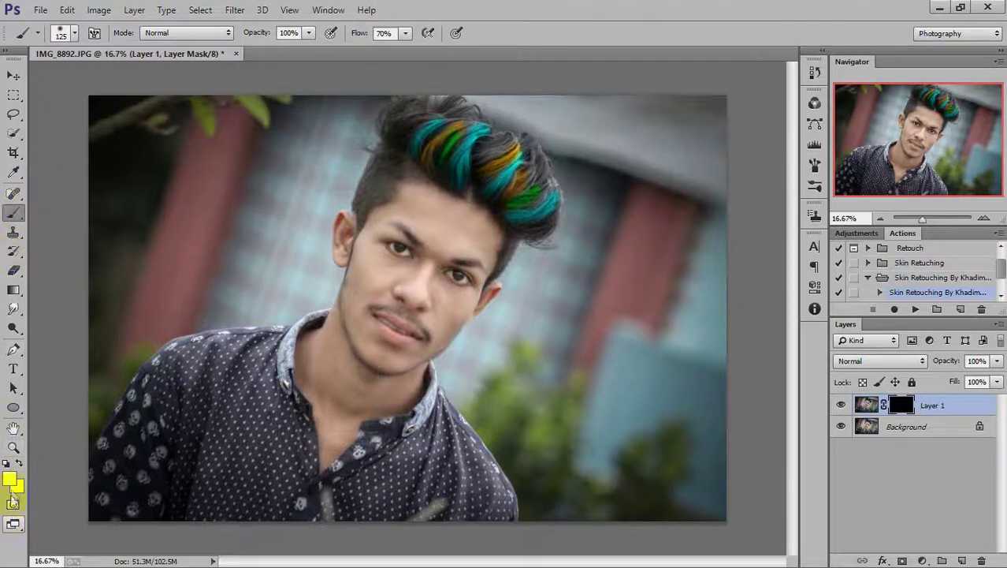
Paint the mask white over the hair streaks with a 200 px brush at 100% flow
click(11, 477)
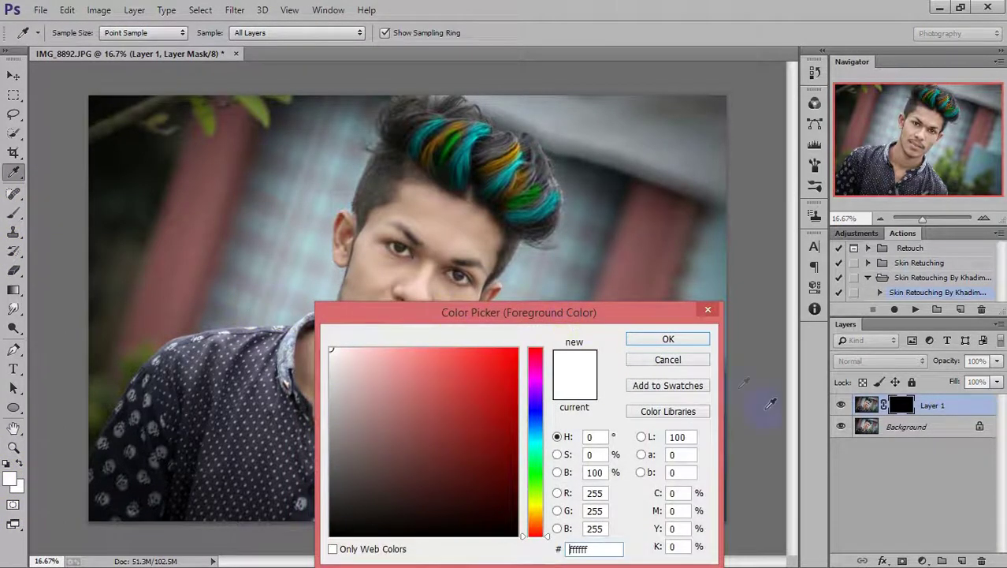
click(668, 339)
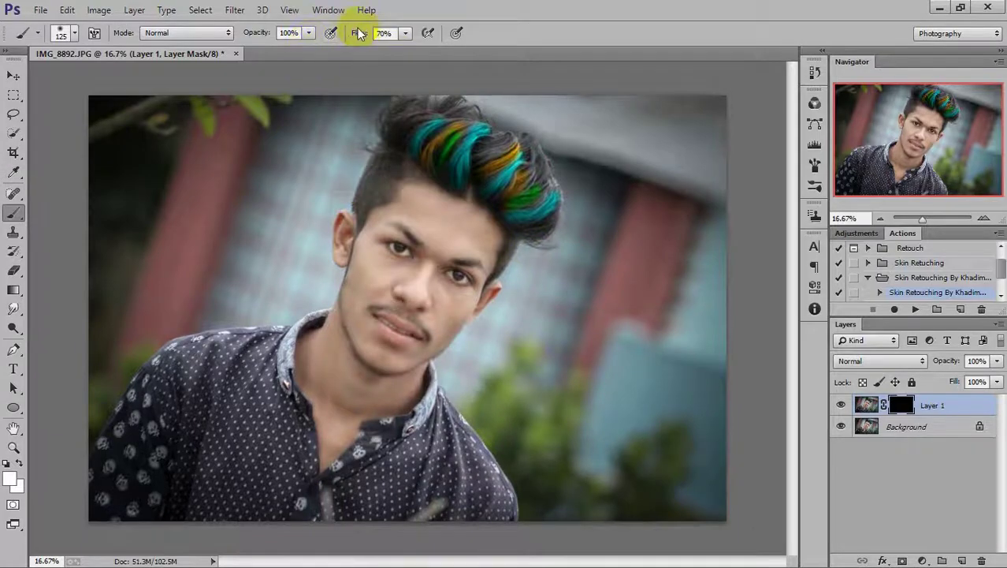
drag(361, 34, 387, 34)
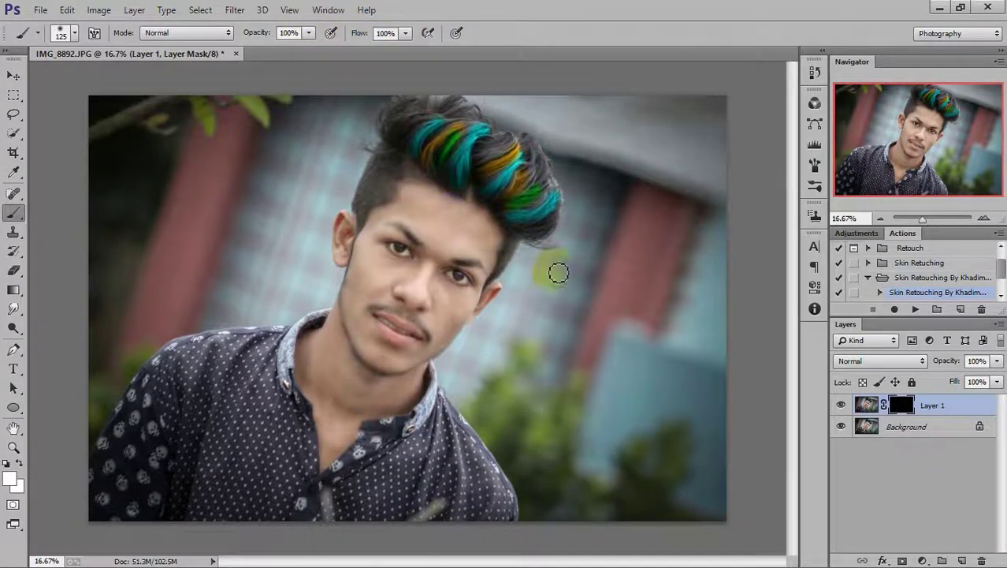
key(ctrl+plus)
key(ctrl+plus)
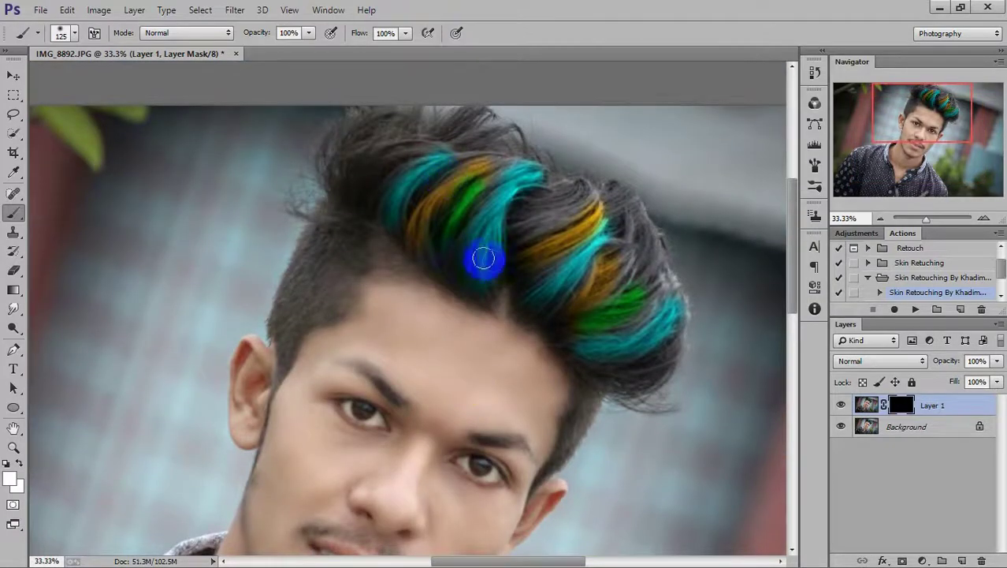
key(bracketright)
key(bracketright)
key(bracketright)
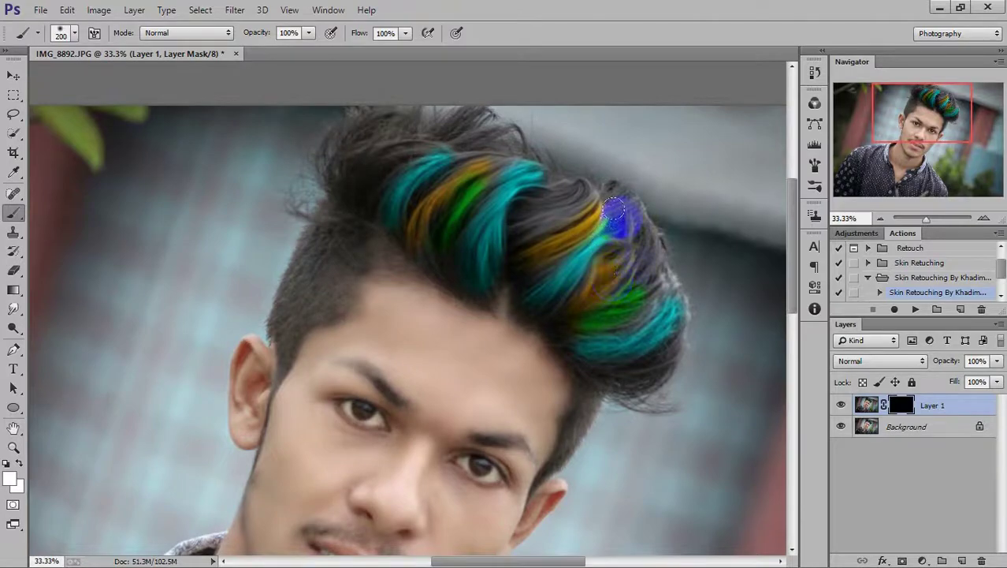
mouse_move(638, 279)
mouse_down()
mouse_move(641, 351)
mouse_move(581, 309)
mouse_move(611, 360)
mouse_move(406, 201)
mouse_move(360, 185)
mouse_move(443, 134)
mouse_move(463, 175)
mouse_move(361, 142)
mouse_up()
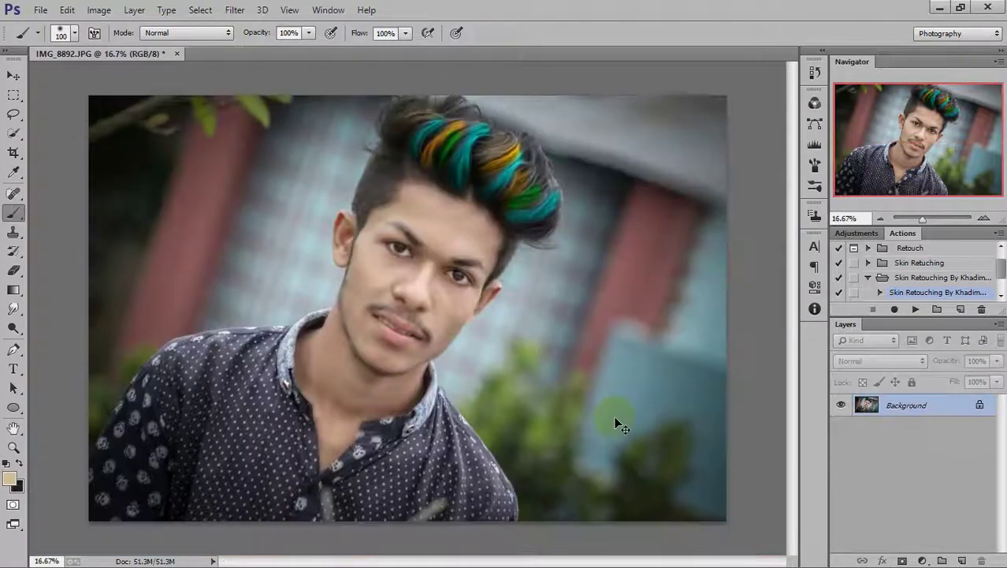
key(ctrl+minus)
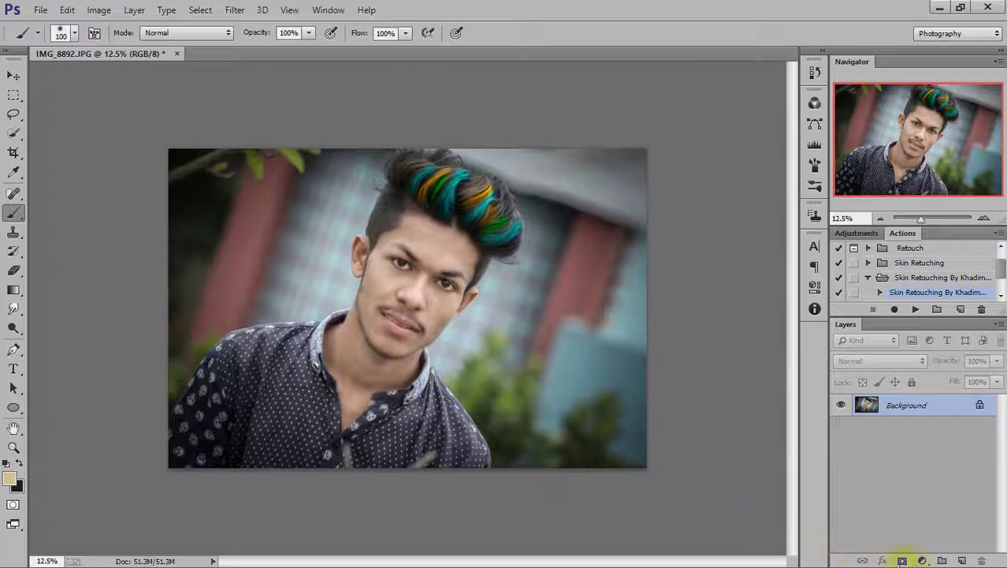
Add a Color Balance adjustment layer with Shadows shifted to -17/+7/+5
click(924, 560)
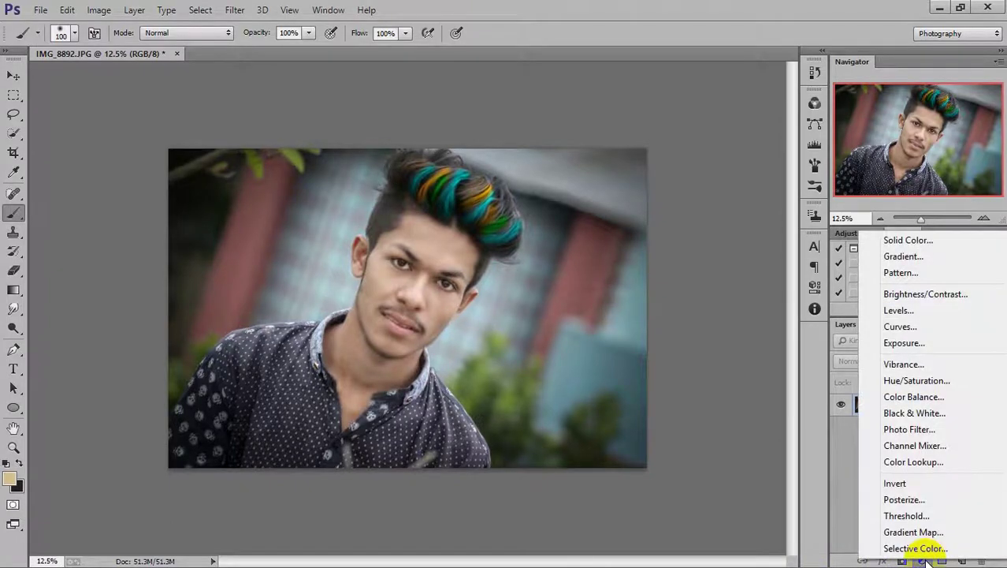
click(902, 396)
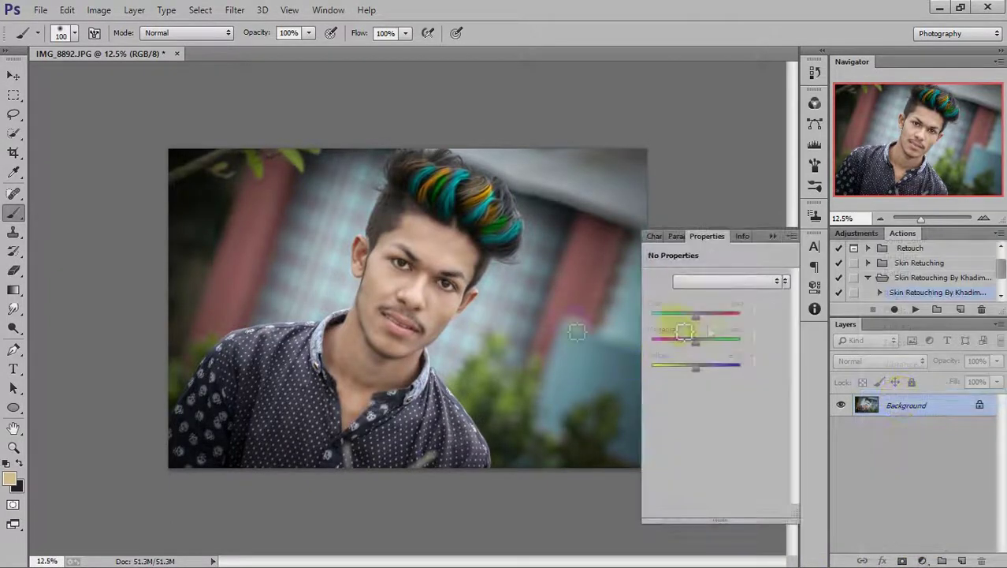
click(694, 280)
click(693, 294)
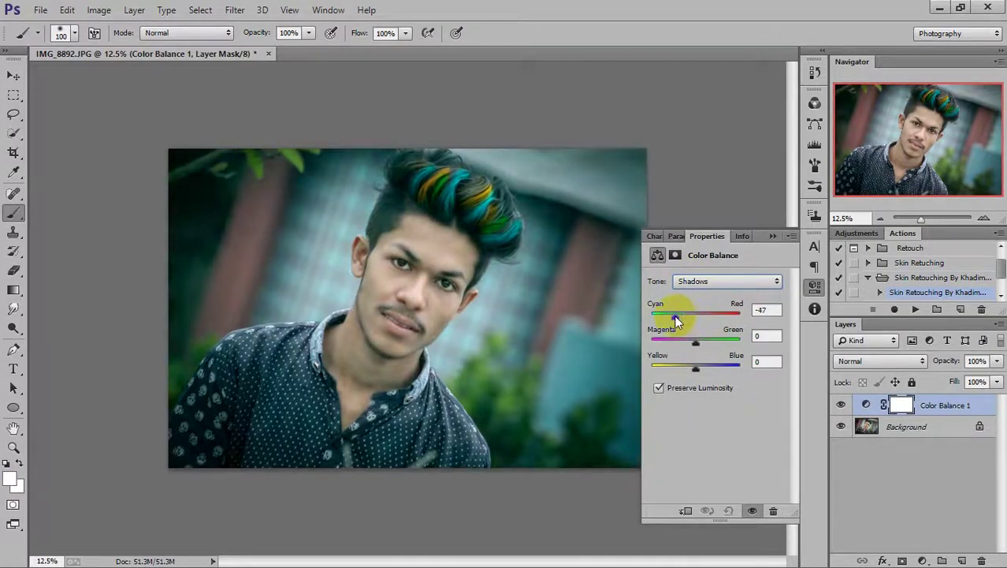
mouse_move(689, 320)
mouse_down()
mouse_move(713, 323)
mouse_move(697, 317)
mouse_move(688, 347)
mouse_move(707, 348)
mouse_move(697, 349)
mouse_up()
click(697, 318)
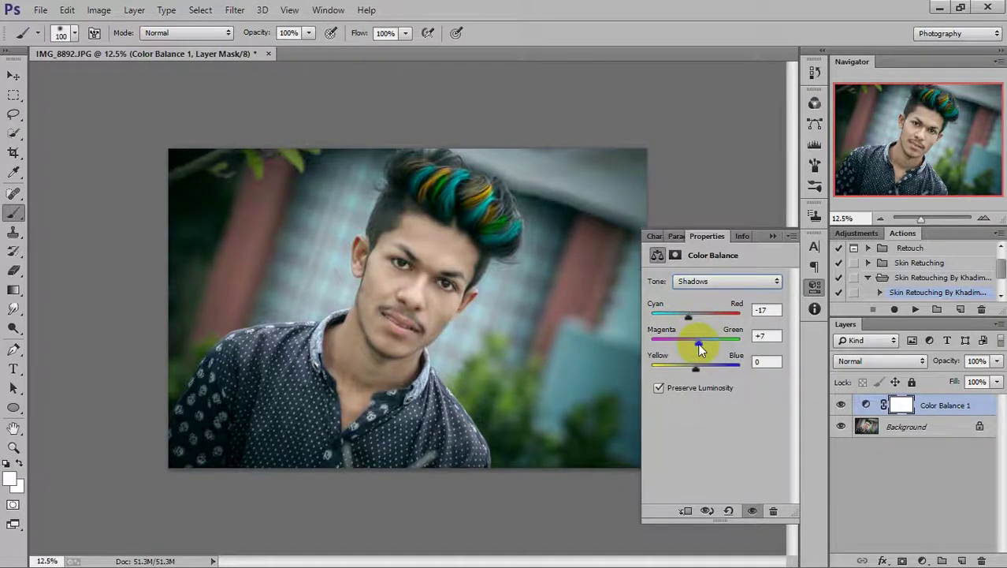
drag(693, 366, 698, 366)
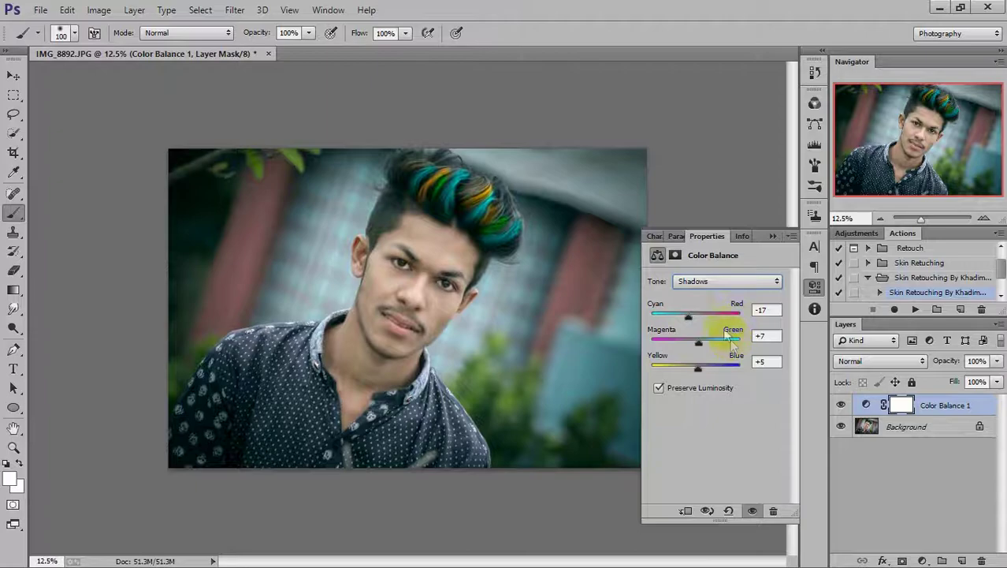
Set the Color Balance Midtones to Red -5, Green +7, Blue -3
click(731, 278)
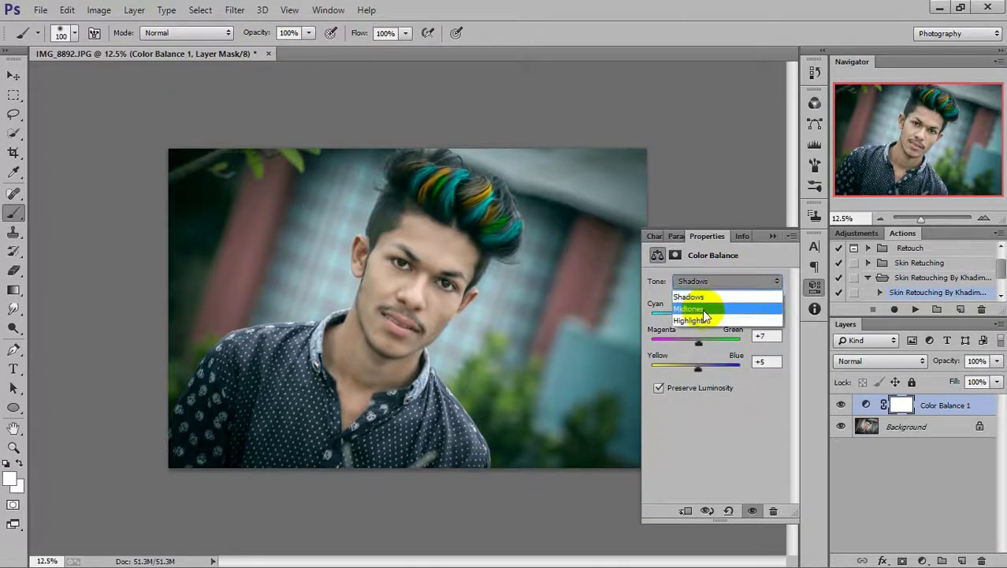
click(697, 304)
drag(693, 313, 693, 312)
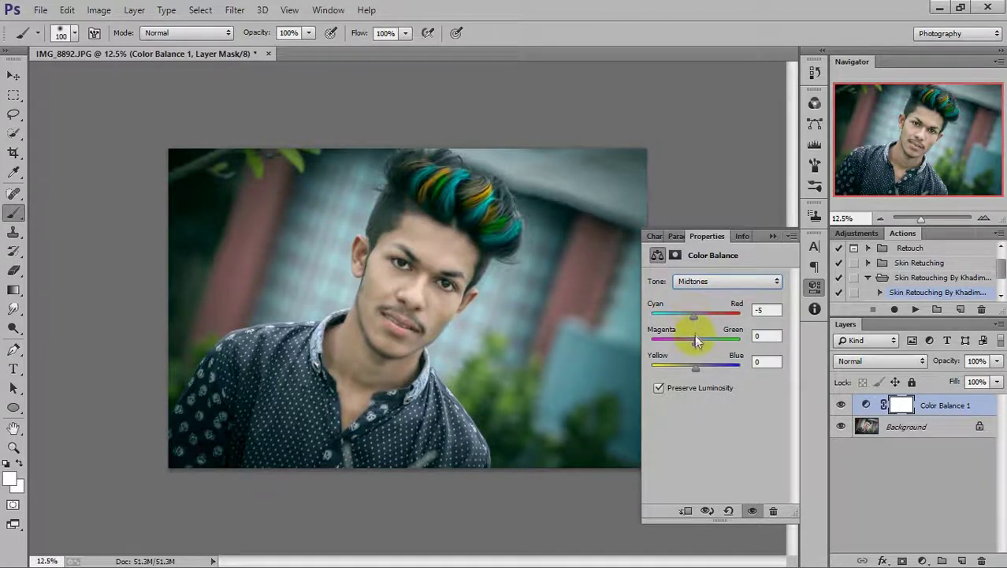
mouse_move(696, 348)
mouse_down()
mouse_move(685, 349)
mouse_move(702, 349)
mouse_up()
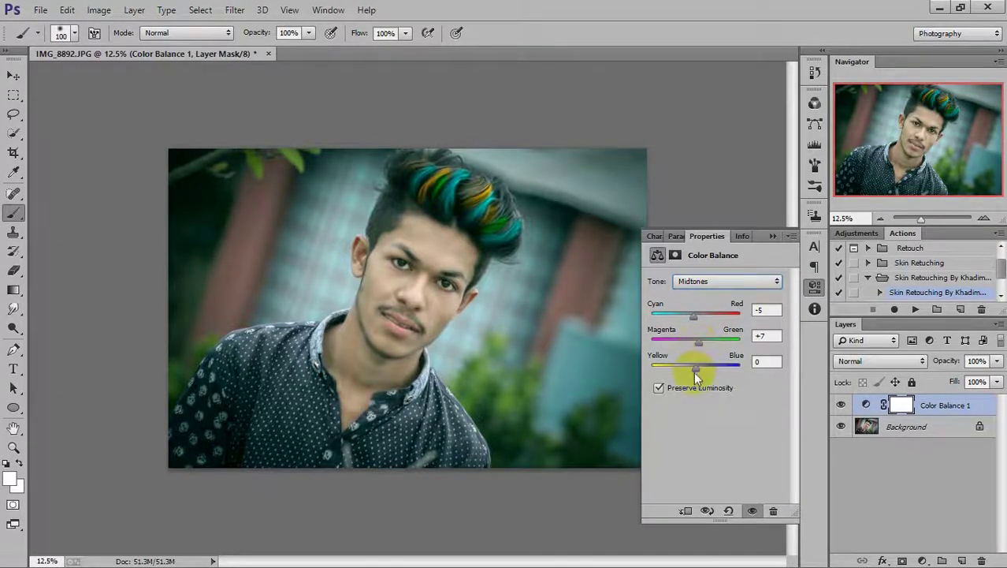
drag(695, 368, 696, 369)
On a new layer, dab a large soft white brush once on the right background
click(764, 239)
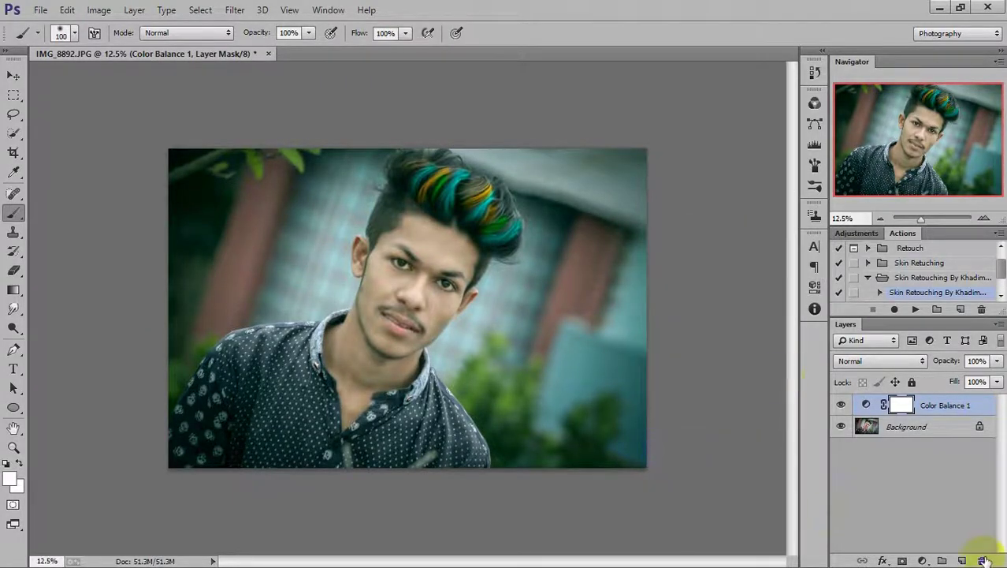
click(961, 561)
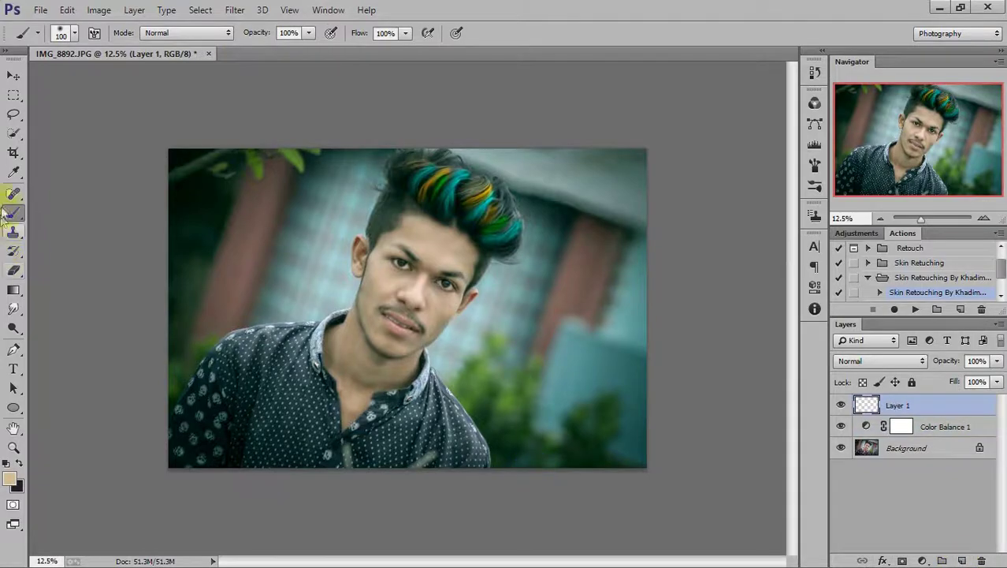
click(9, 478)
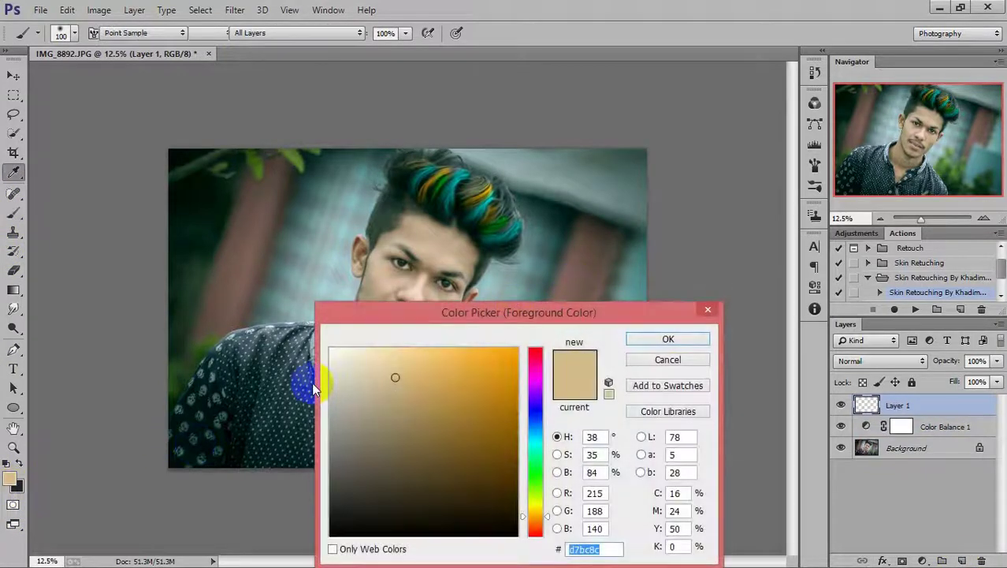
drag(330, 376, 330, 347)
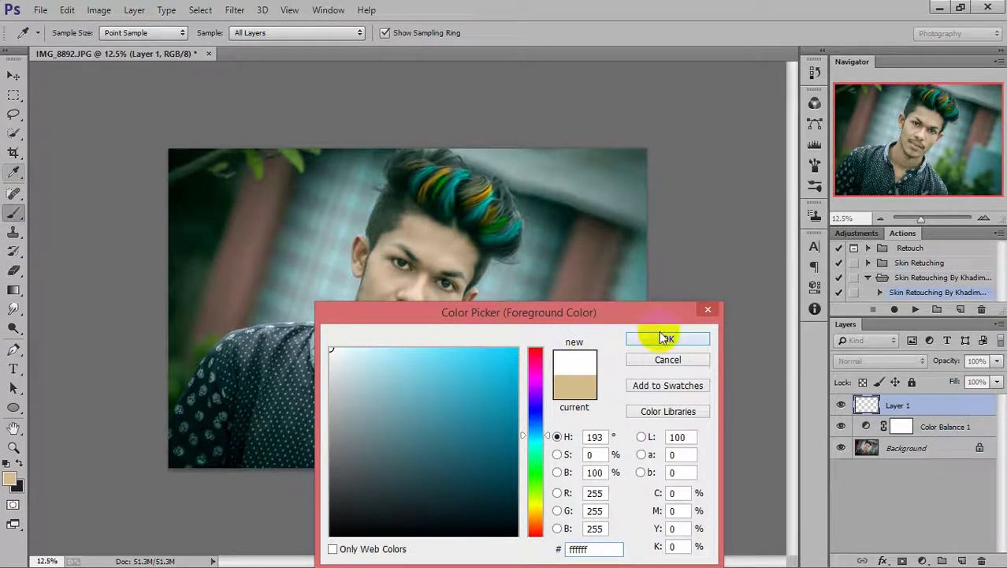
click(659, 331)
key(b)
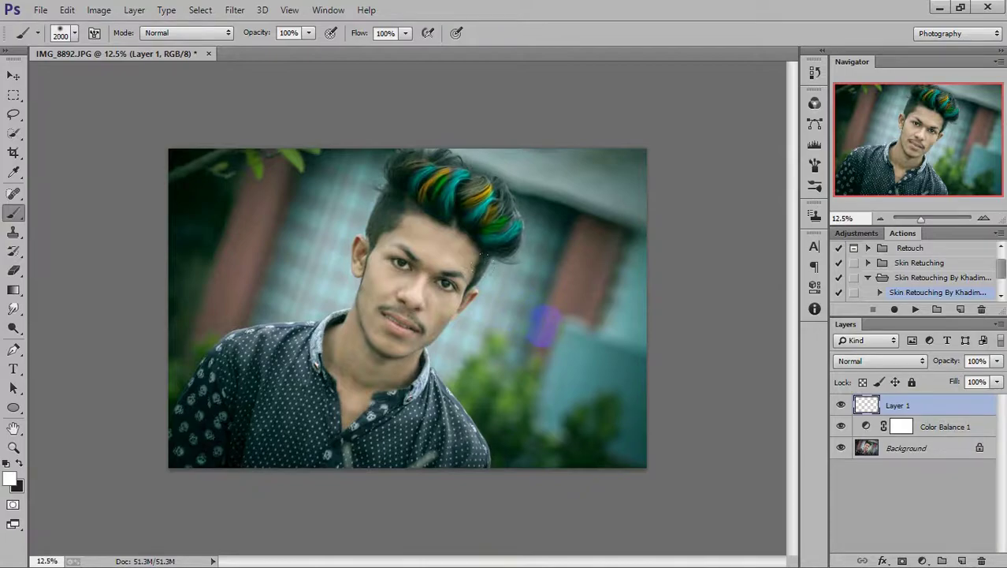
click(543, 325)
click(14, 75)
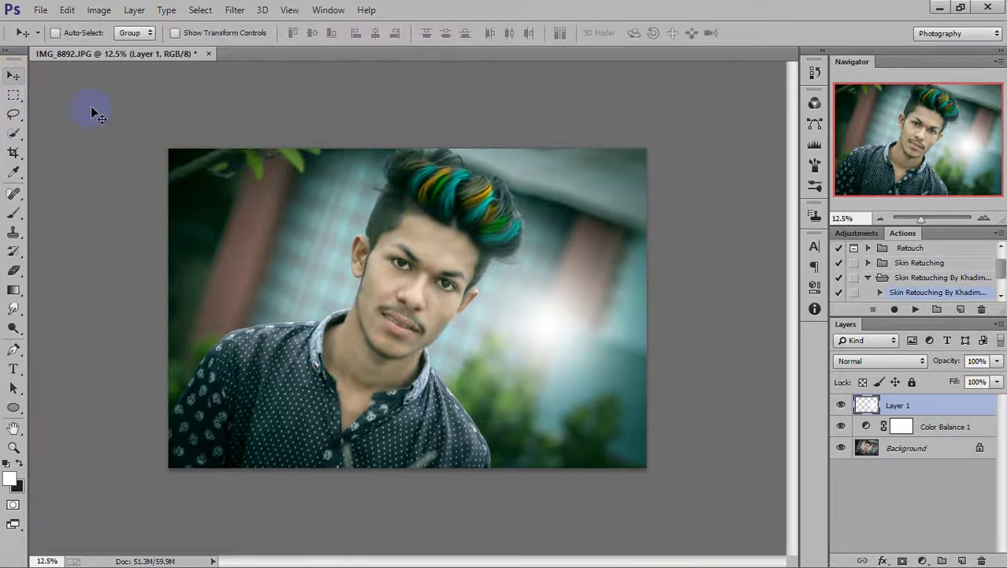
Scale the white glow to about 266% and move it to the photo's upper-right edge
key(ctrl+t)
drag(646, 466, 727, 563)
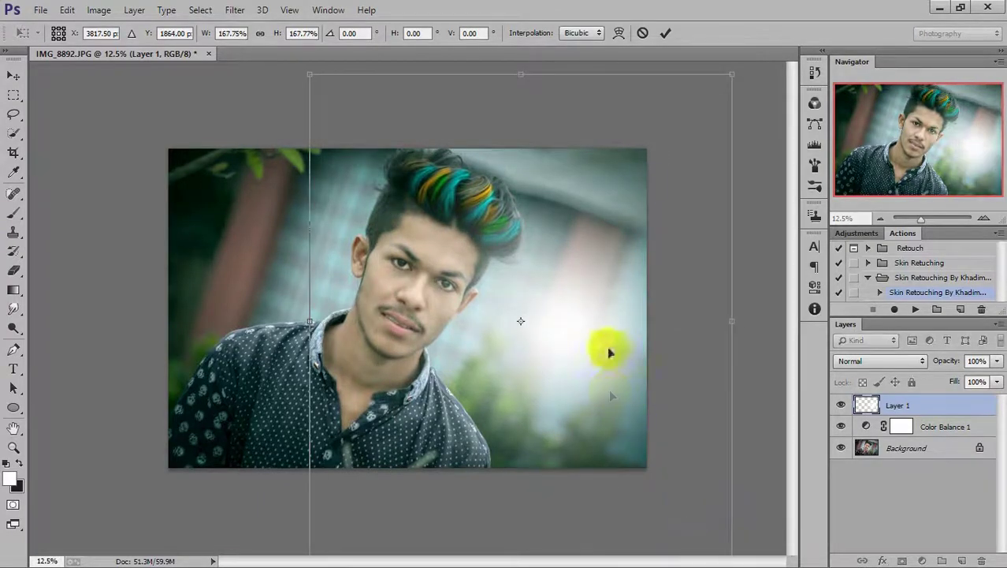
drag(607, 348, 479, 316)
drag(347, 347, 191, 467)
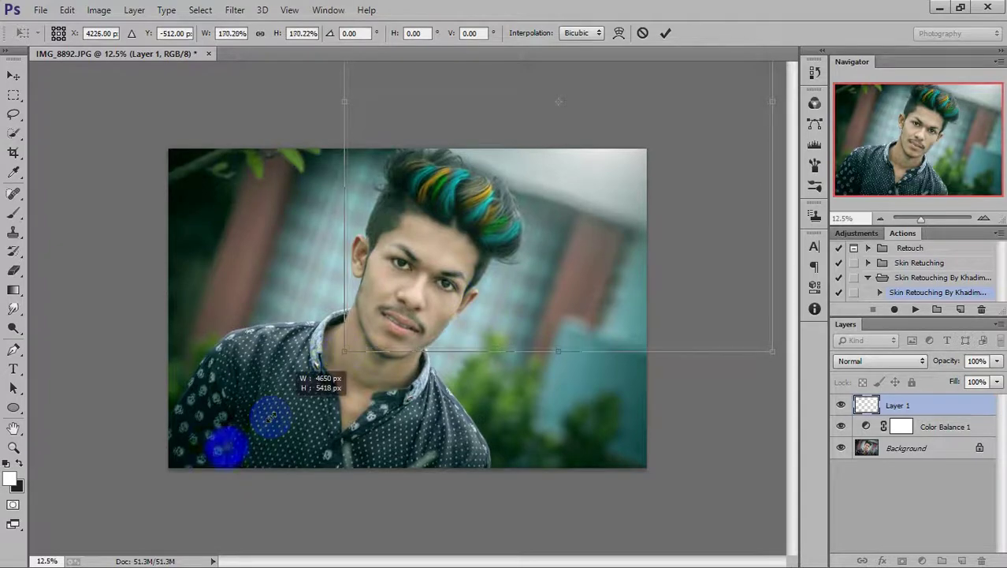
mouse_move(514, 335)
mouse_down()
mouse_move(191, 272)
mouse_move(148, 288)
mouse_up()
drag(308, 301, 318, 249)
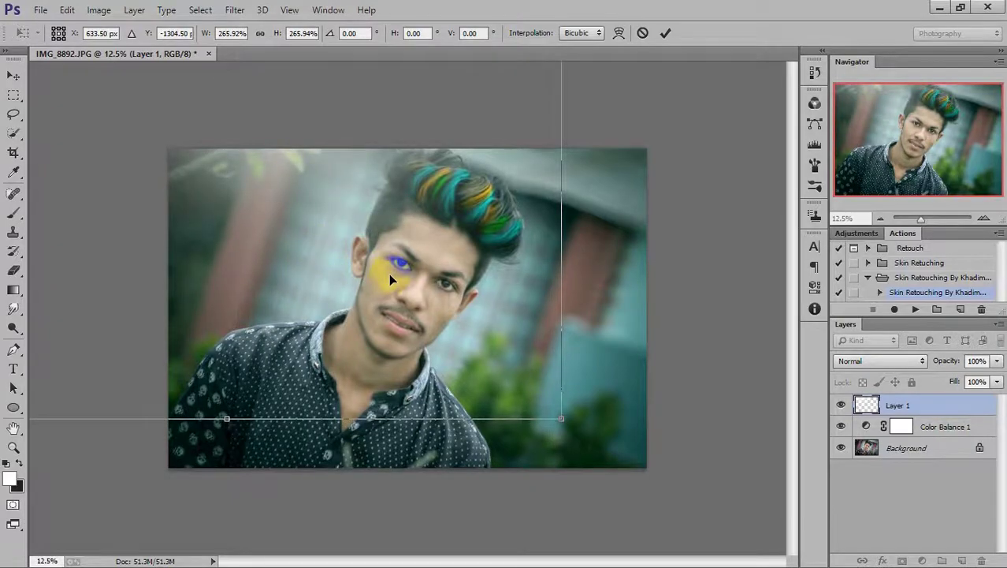
drag(388, 273, 403, 254)
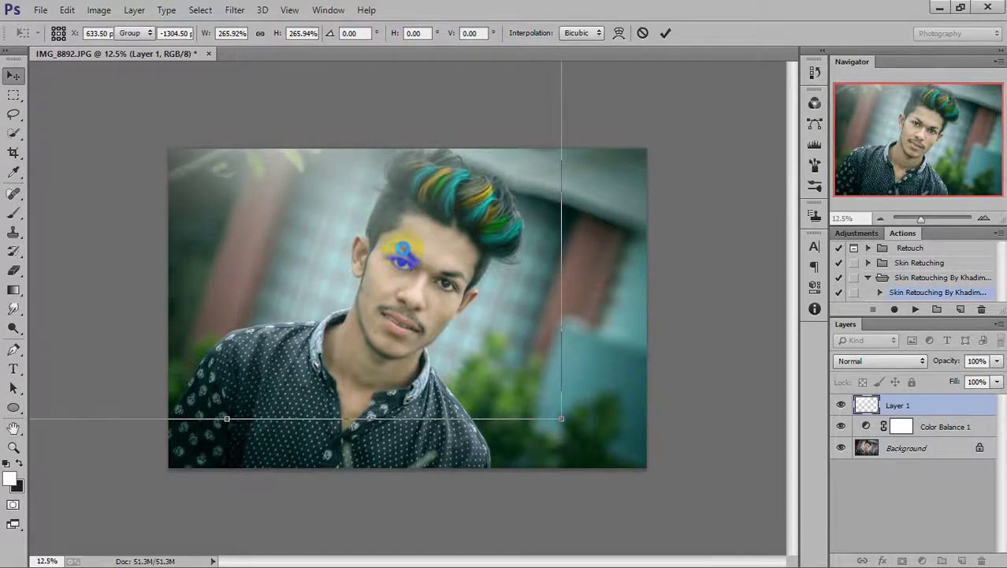
key(Return)
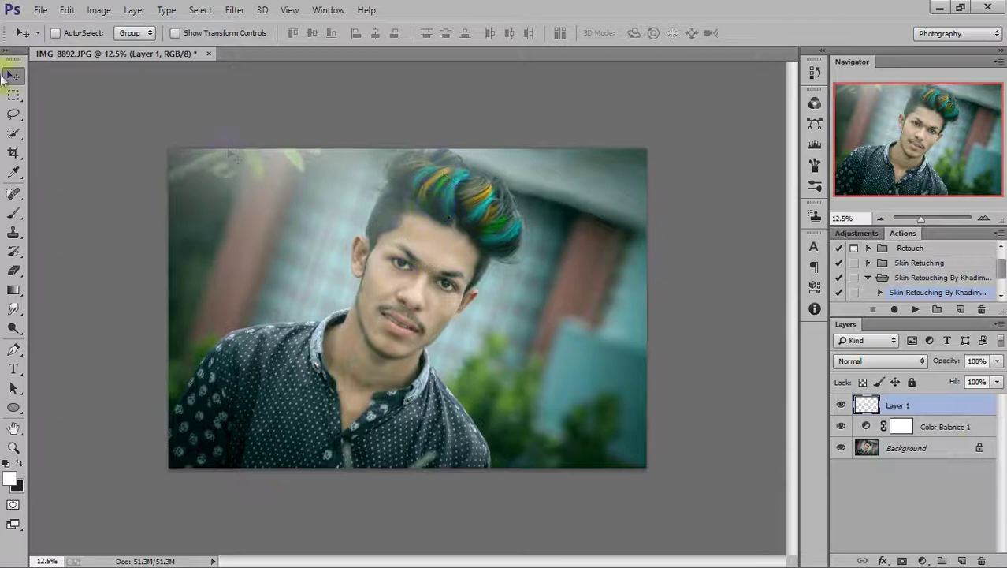
mouse_move(327, 221)
mouse_down()
mouse_move(690, 406)
mouse_move(592, 163)
mouse_move(559, 164)
mouse_move(569, 171)
mouse_move(562, 151)
mouse_move(587, 203)
mouse_move(572, 172)
mouse_up()
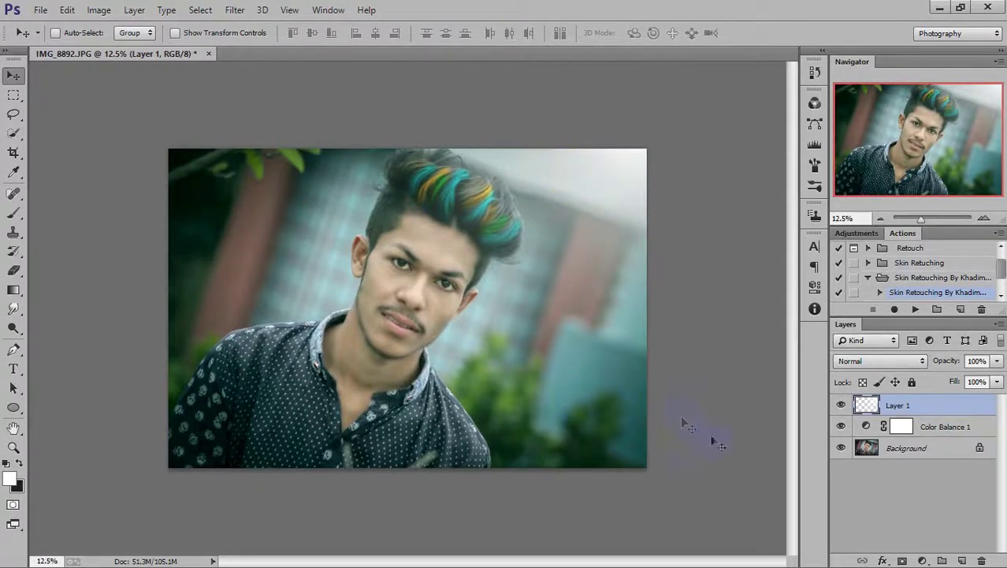
Merge Color Balance 1 into the Background and duplicate it as a Background copy layer
click(938, 451)
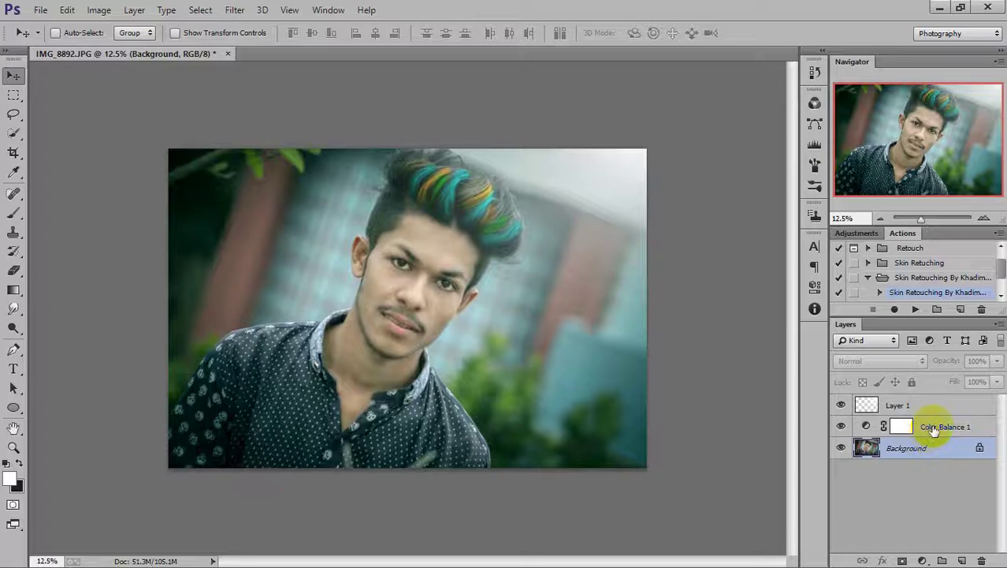
shift+click(934, 428)
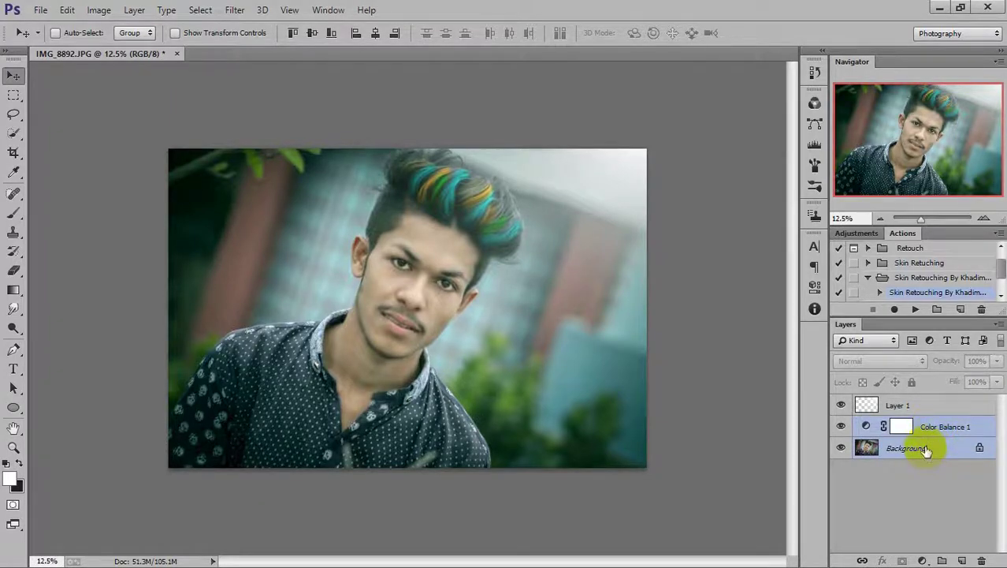
key(ctrl+e)
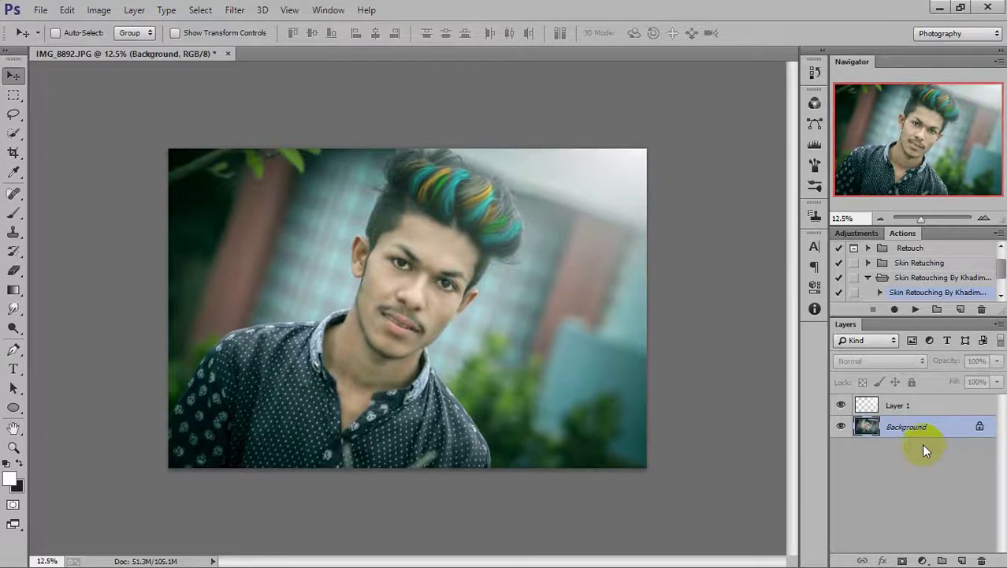
key(ctrl+j)
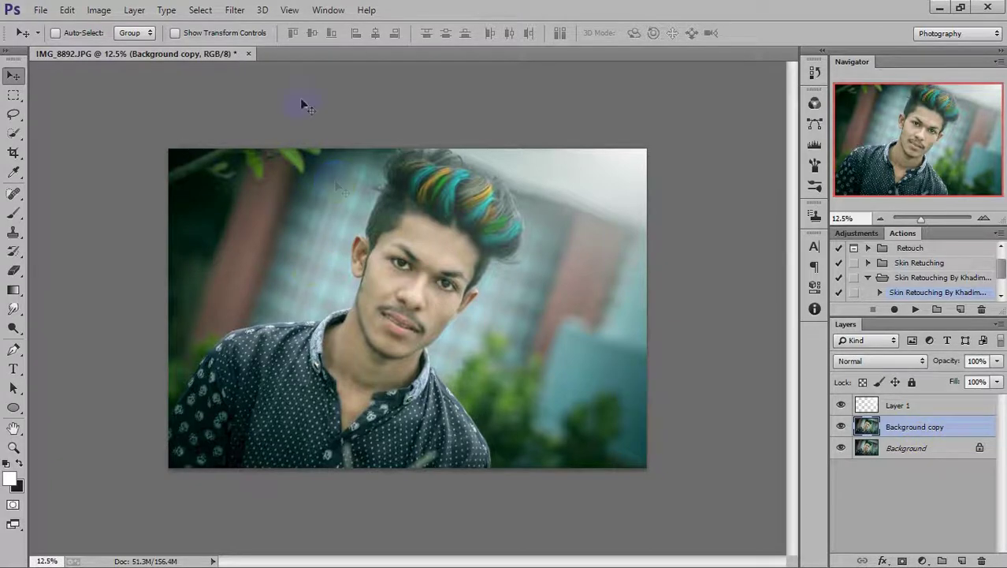
click(234, 11)
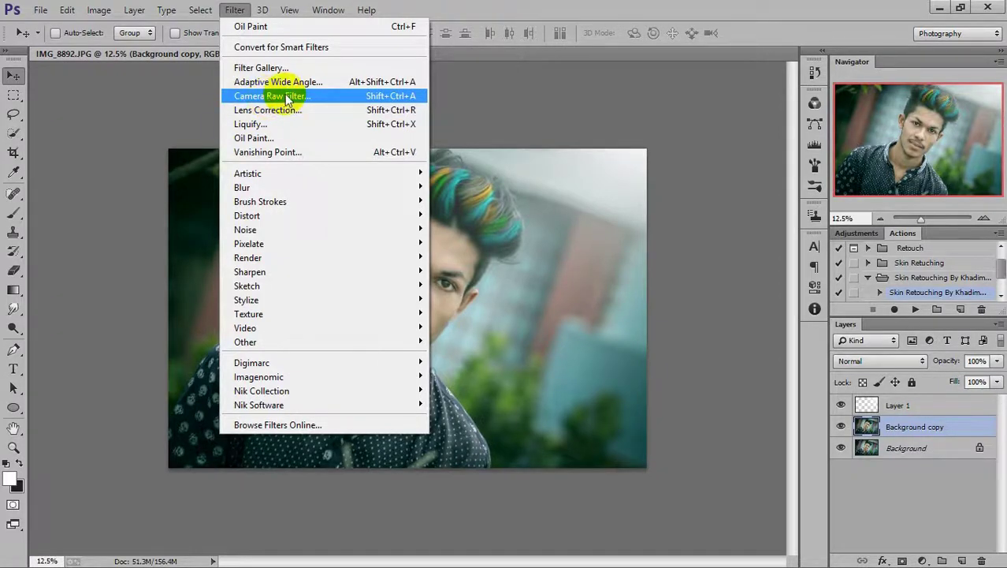
click(456, 355)
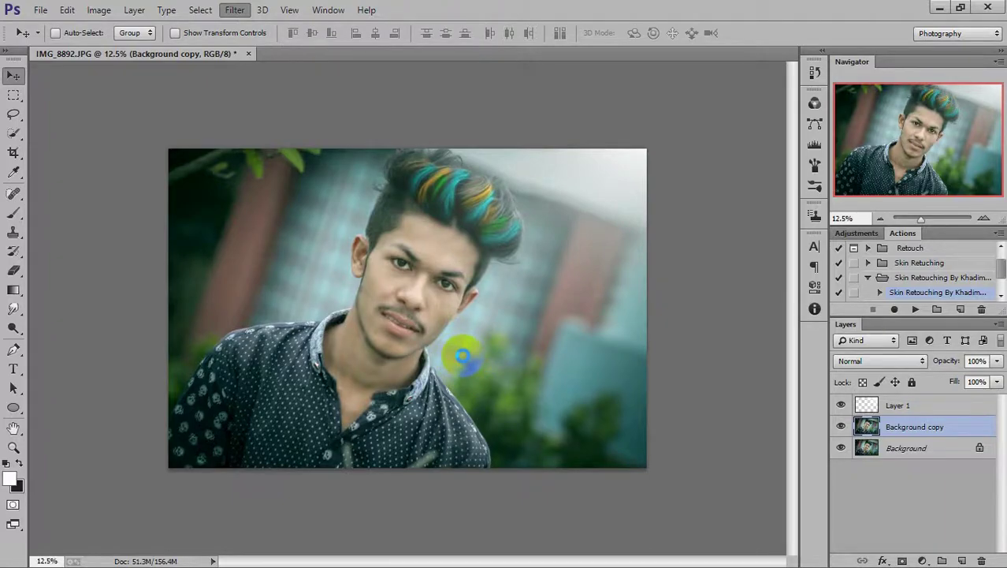
In Camera Raw HSL, desaturate yellows, greens, aquas and blues, keeping a little blue and aqua
key(ctrl+shift+a)
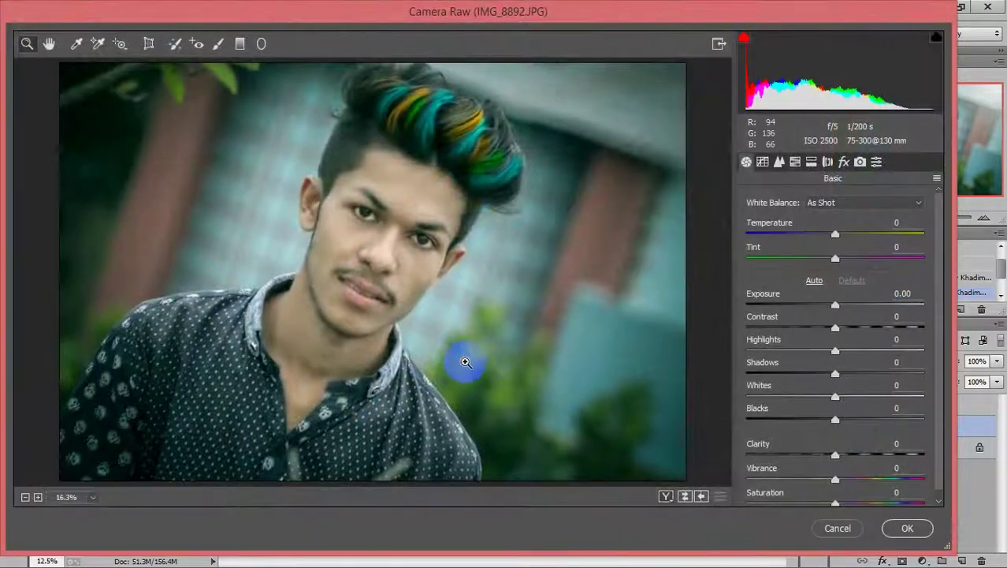
click(794, 161)
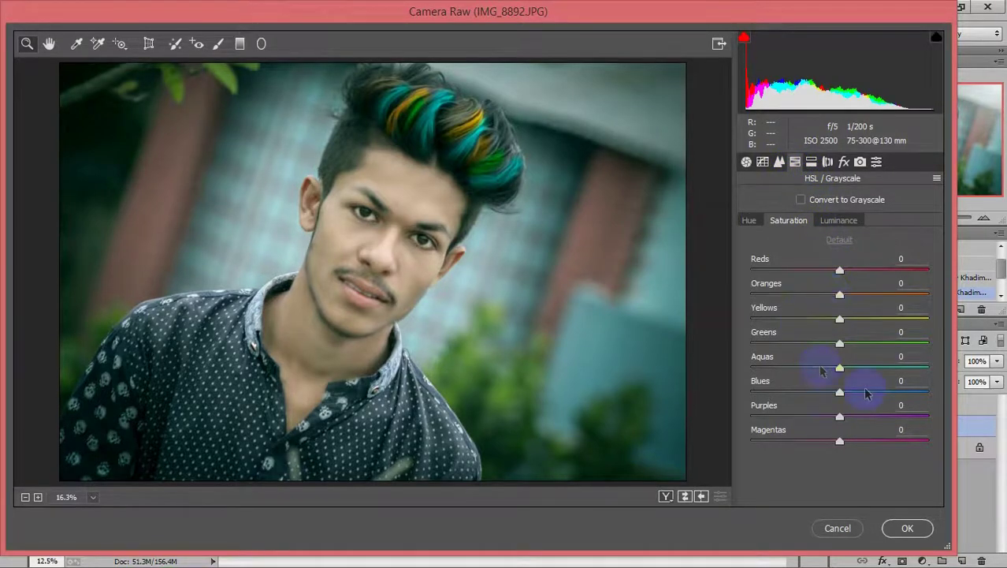
drag(839, 318, 697, 337)
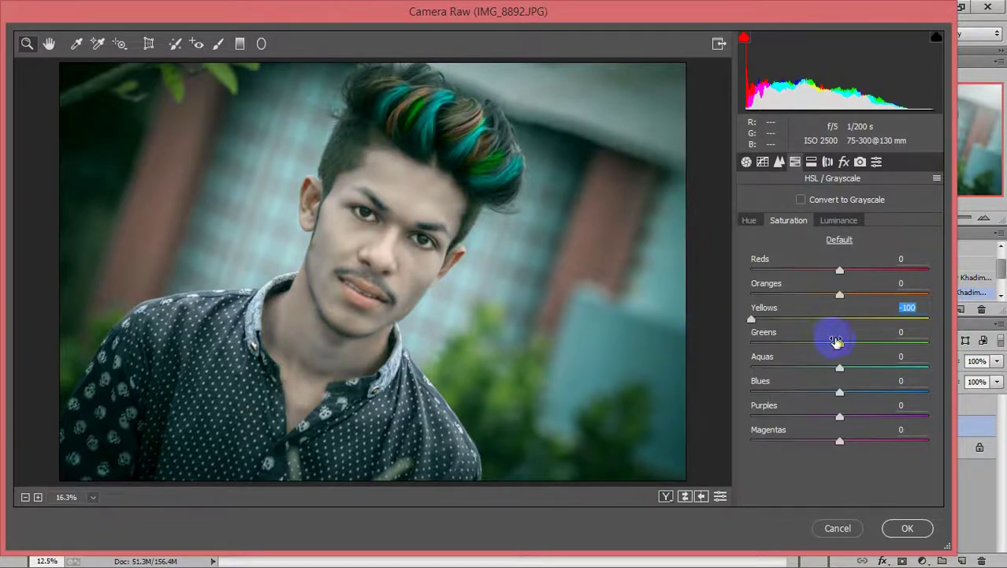
drag(835, 345, 747, 346)
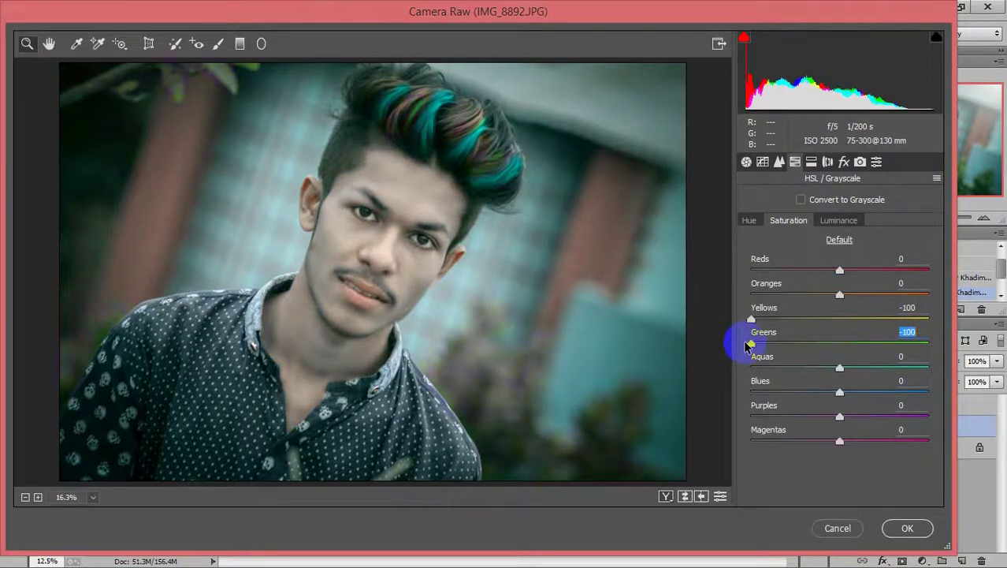
drag(840, 367, 731, 367)
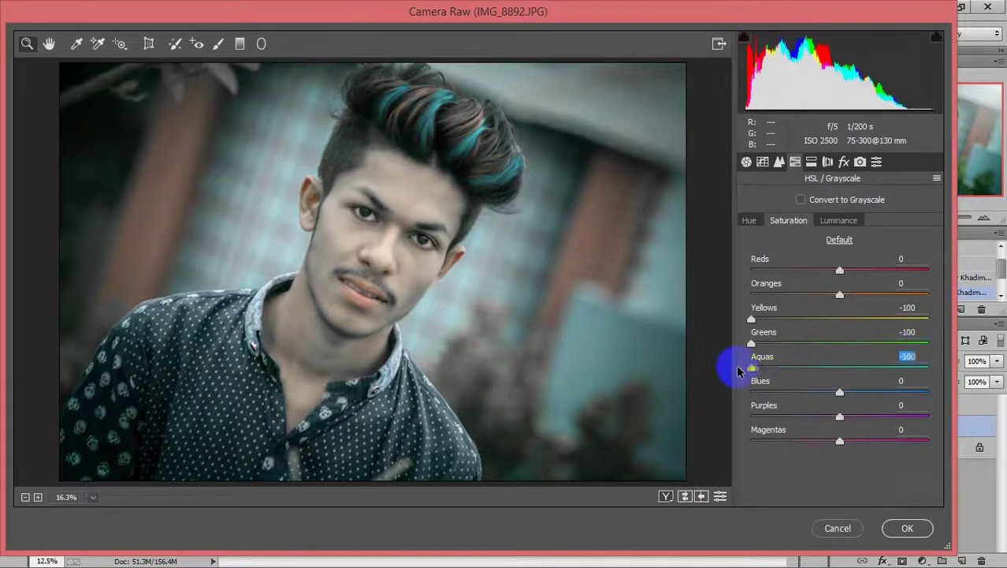
drag(838, 392, 734, 390)
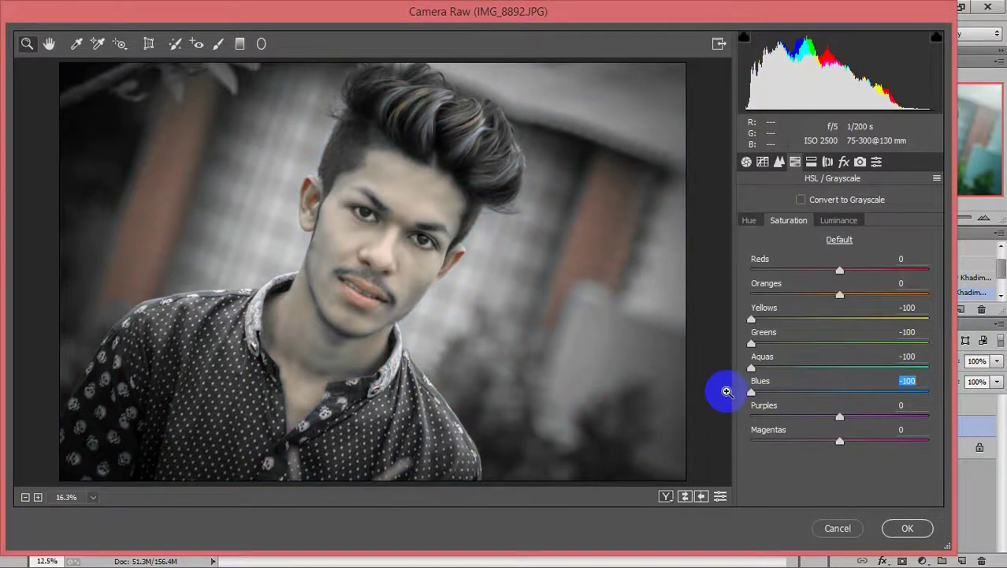
mouse_move(751, 392)
mouse_down()
mouse_move(785, 391)
mouse_move(760, 367)
mouse_up()
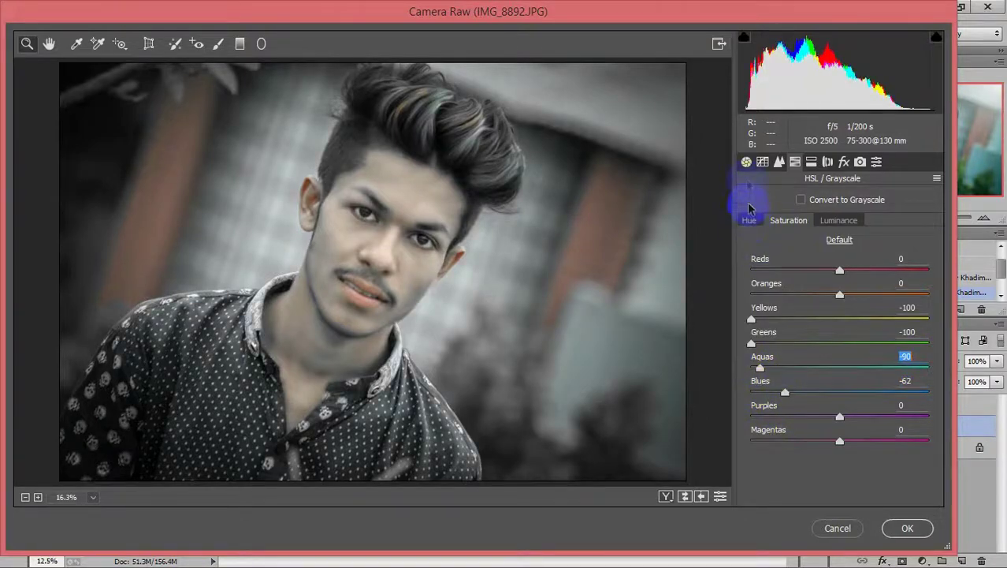
Lower overall Saturation to -50 and Vibrance to -40
click(746, 162)
mouse_move(834, 502)
mouse_down()
mouse_move(792, 504)
mouse_move(801, 502)
mouse_move(747, 481)
mouse_move(799, 479)
mouse_up()
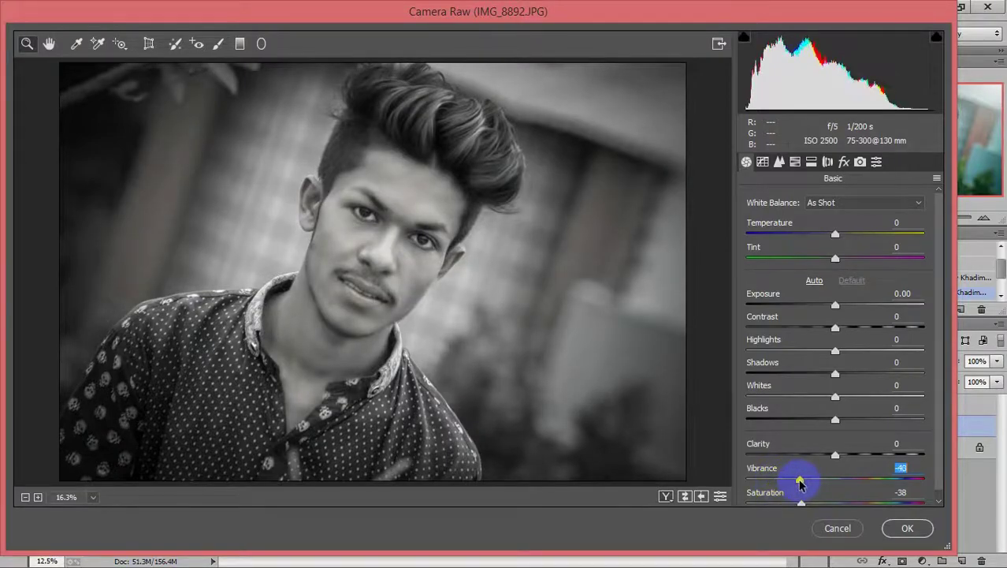
click(800, 503)
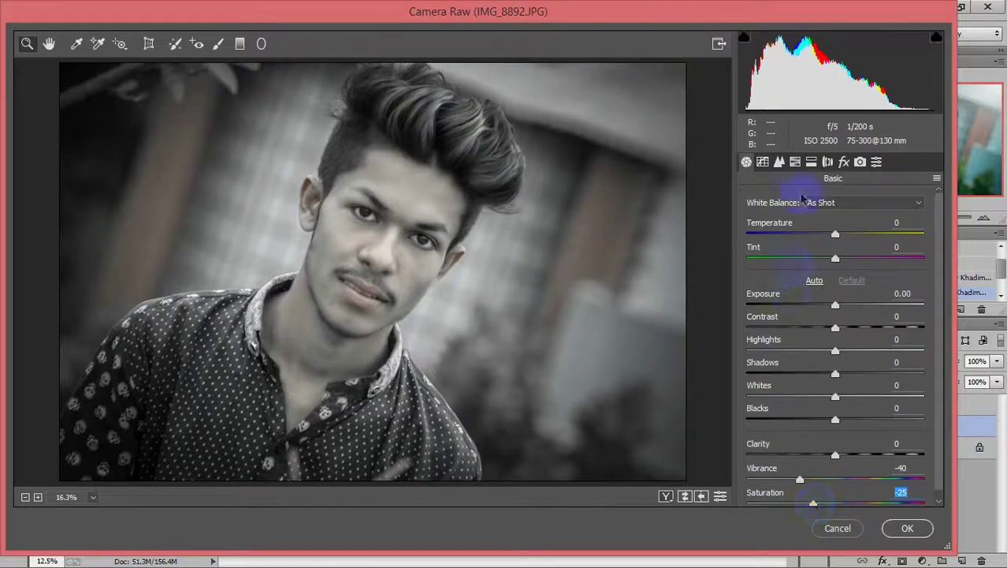
Add a post-crop vignette (Amount -23, Midpoint 40, Roundness +24, Feather 85) and apply
click(844, 162)
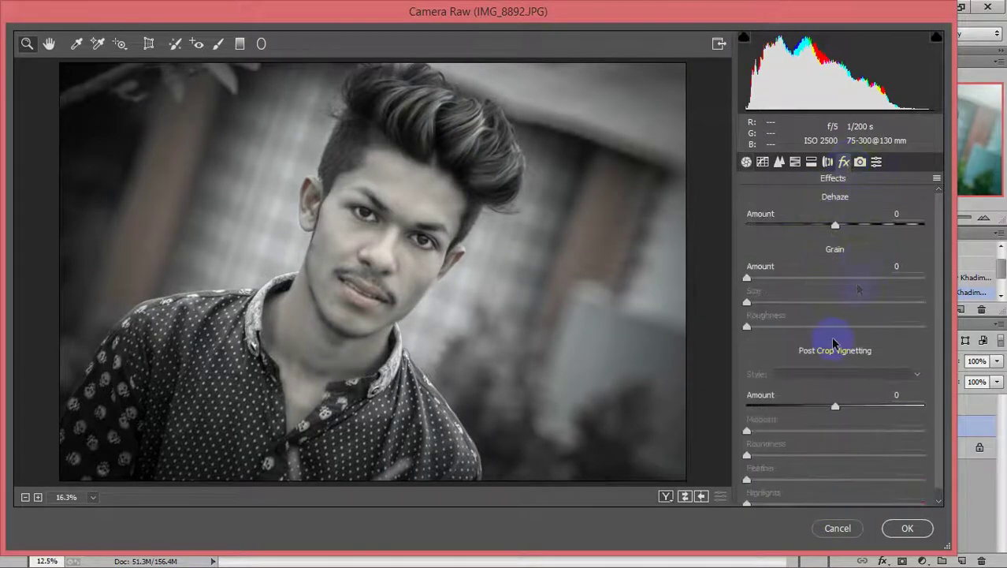
mouse_move(833, 407)
mouse_down()
mouse_move(805, 406)
mouse_move(816, 408)
mouse_up()
click(835, 430)
mouse_move(837, 432)
mouse_down()
mouse_move(803, 430)
mouse_move(896, 480)
mouse_up()
click(836, 502)
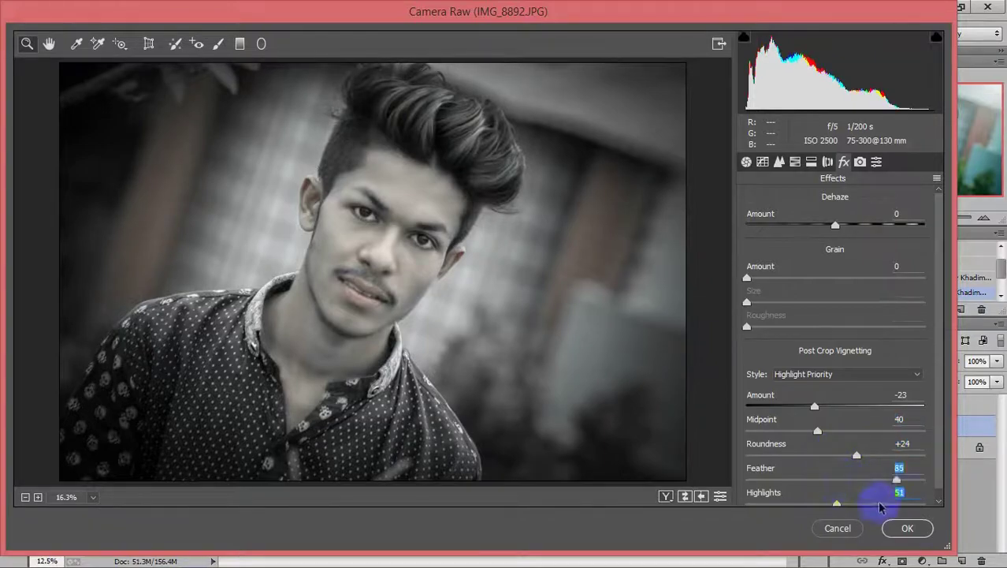
click(899, 529)
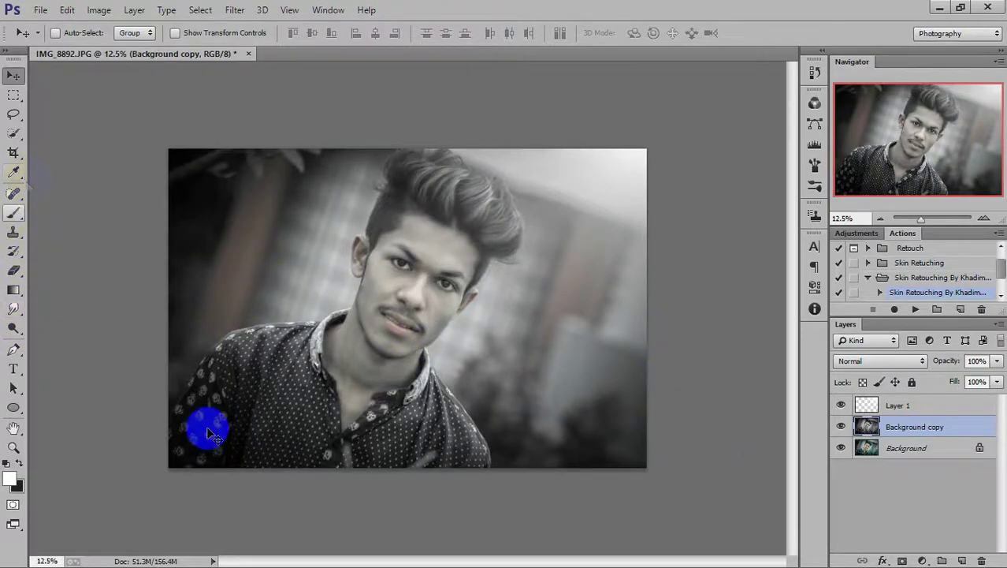
Add a mask to Background copy and paint black over the hair to reveal its coloured streaks
click(901, 561)
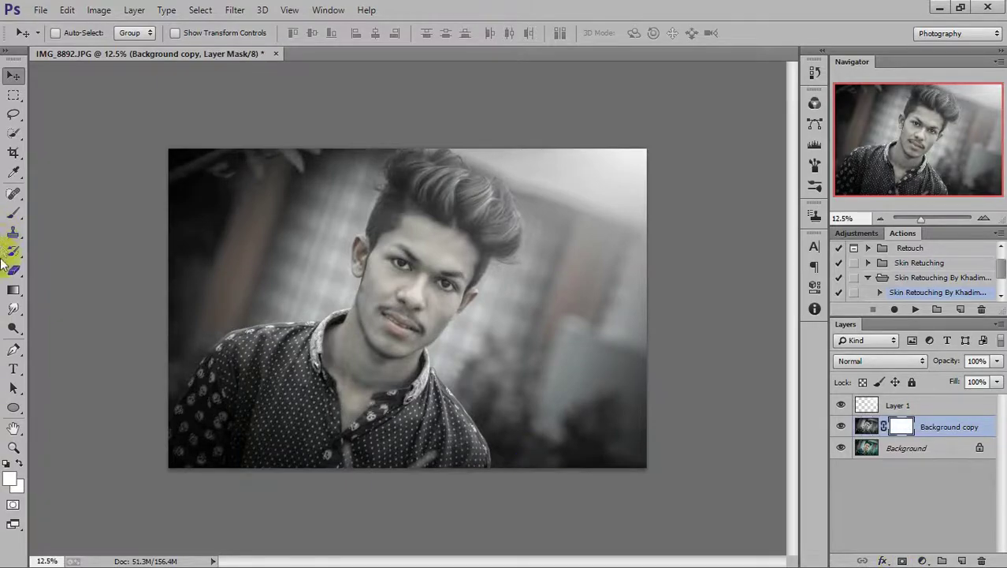
click(14, 213)
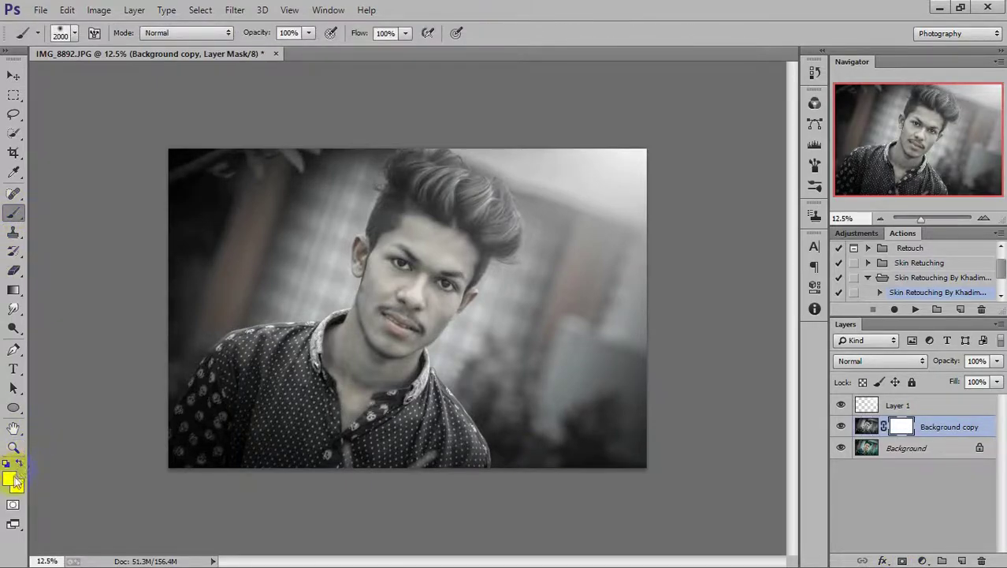
click(9, 476)
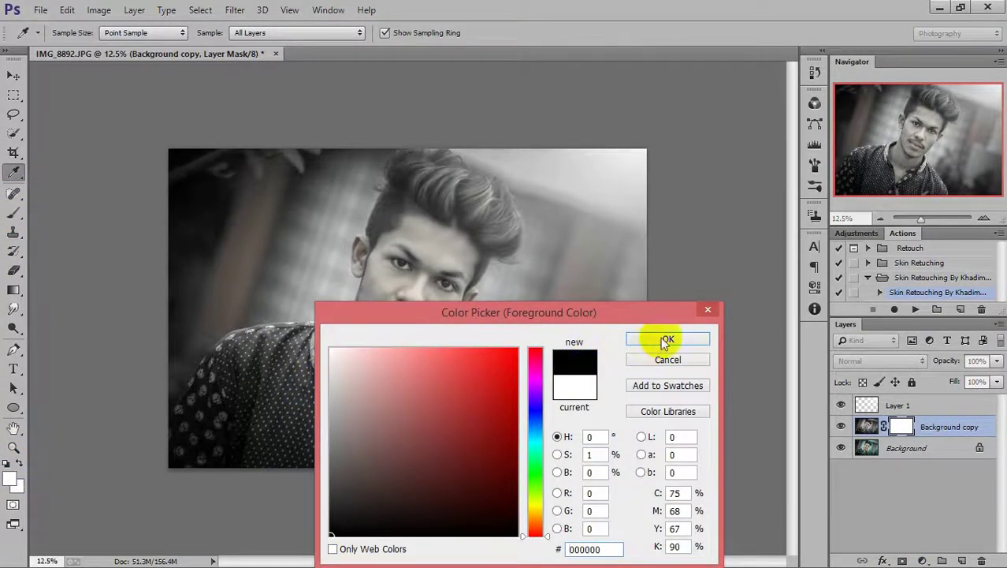
click(666, 340)
key([)
key([)
key([)
drag(469, 229, 426, 201)
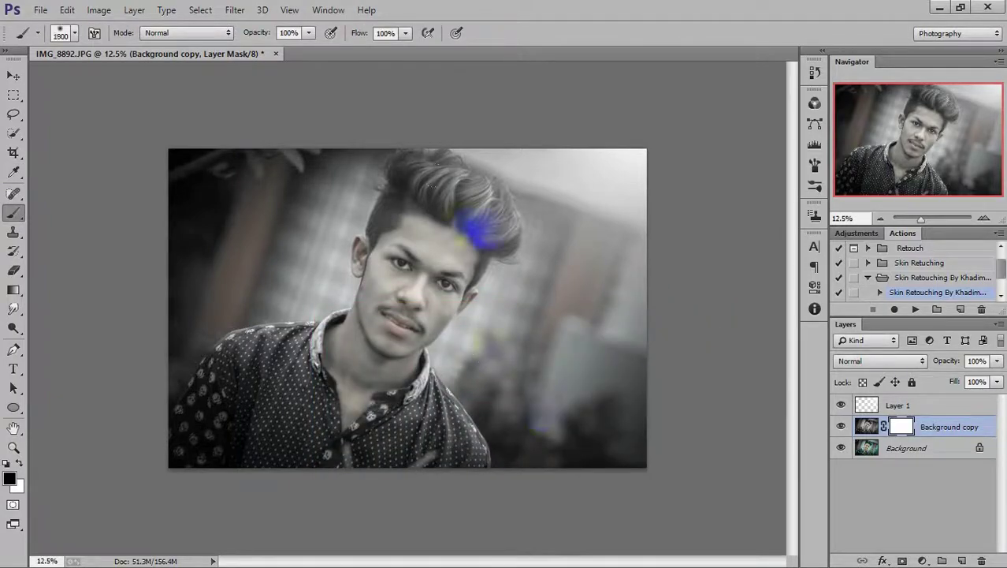
key(bracketleft)
key(bracketleft)
key(bracketleft)
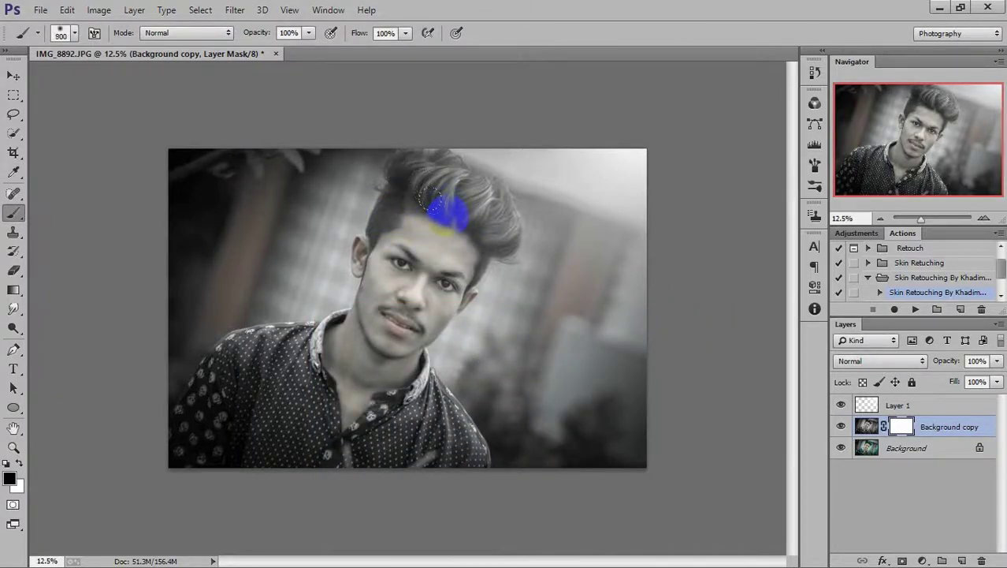
key(bracketleft)
key(bracketleft)
key(bracketleft)
mouse_move(439, 208)
mouse_down()
mouse_move(458, 205)
mouse_move(512, 242)
mouse_up()
mouse_move(473, 188)
mouse_down()
mouse_move(390, 228)
mouse_move(405, 227)
mouse_move(332, 220)
mouse_up()
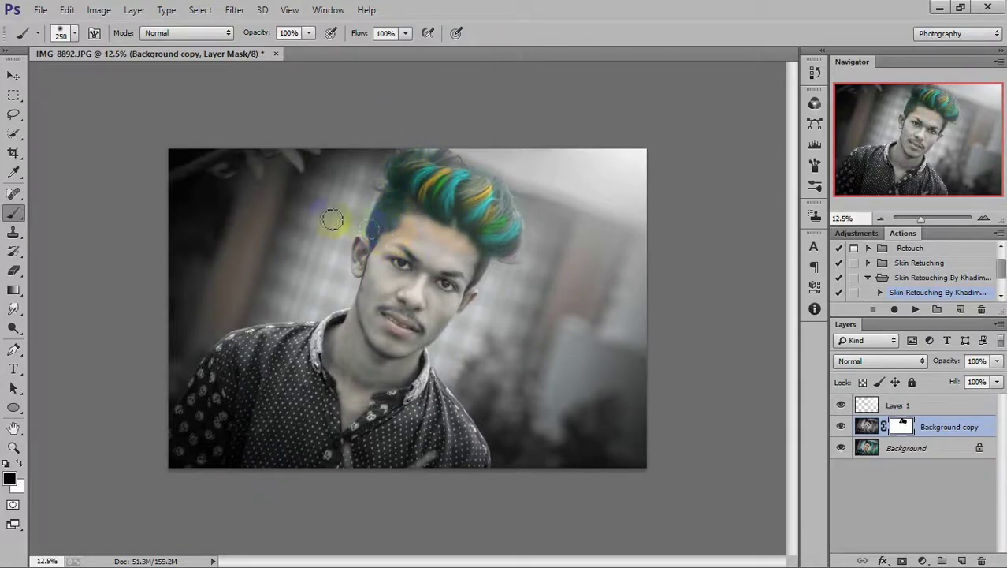
drag(412, 219, 367, 225)
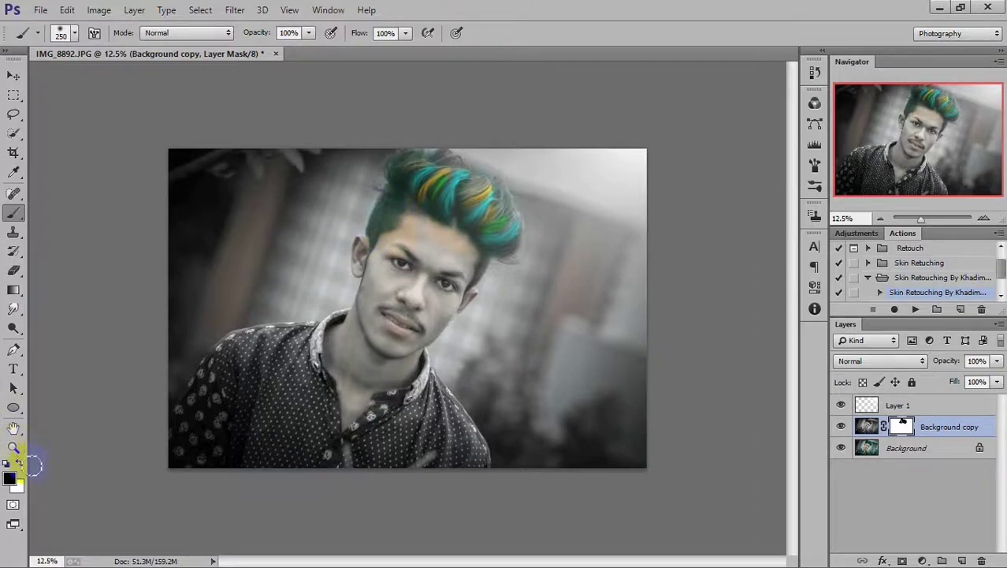
Paint black on the mask over the collar, neck and face to clean up stray colour
key(d)
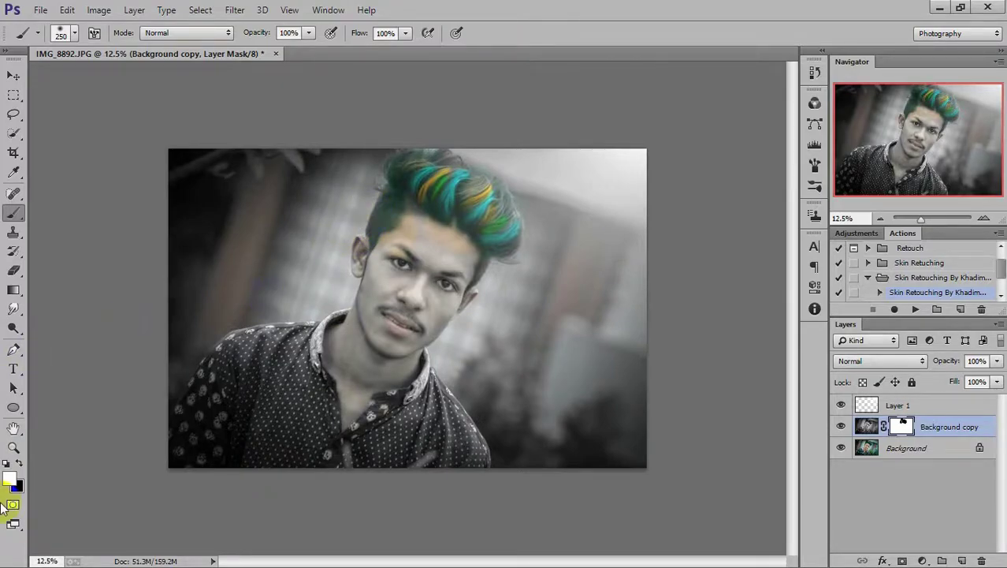
click(19, 463)
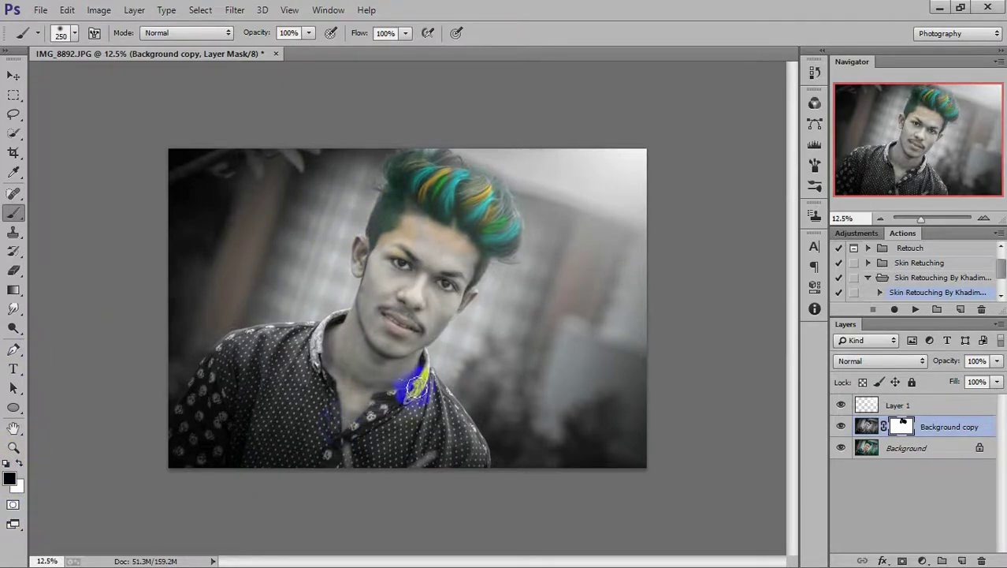
drag(350, 344, 383, 390)
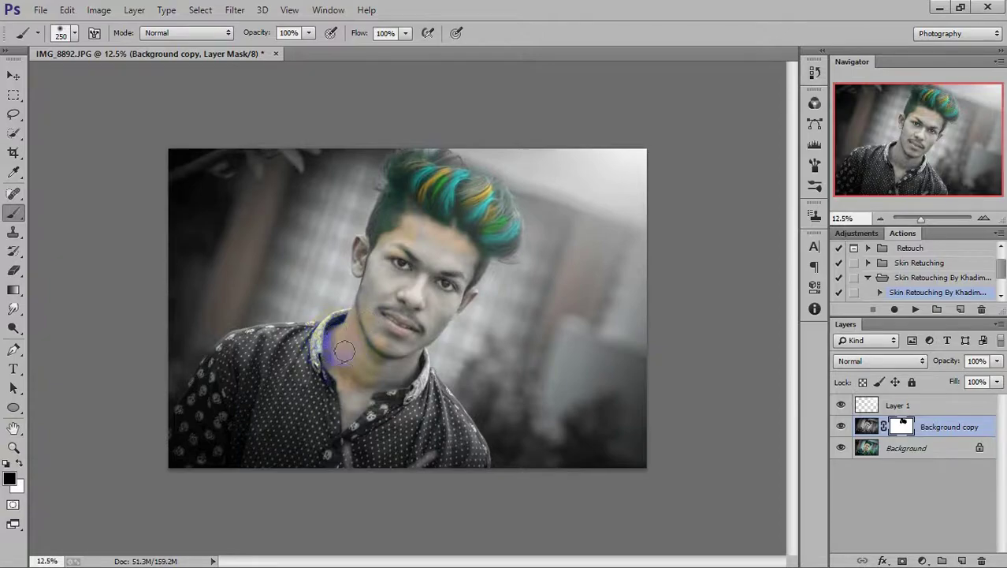
mouse_move(391, 358)
mouse_down()
mouse_move(411, 337)
mouse_move(499, 429)
mouse_up()
click(866, 426)
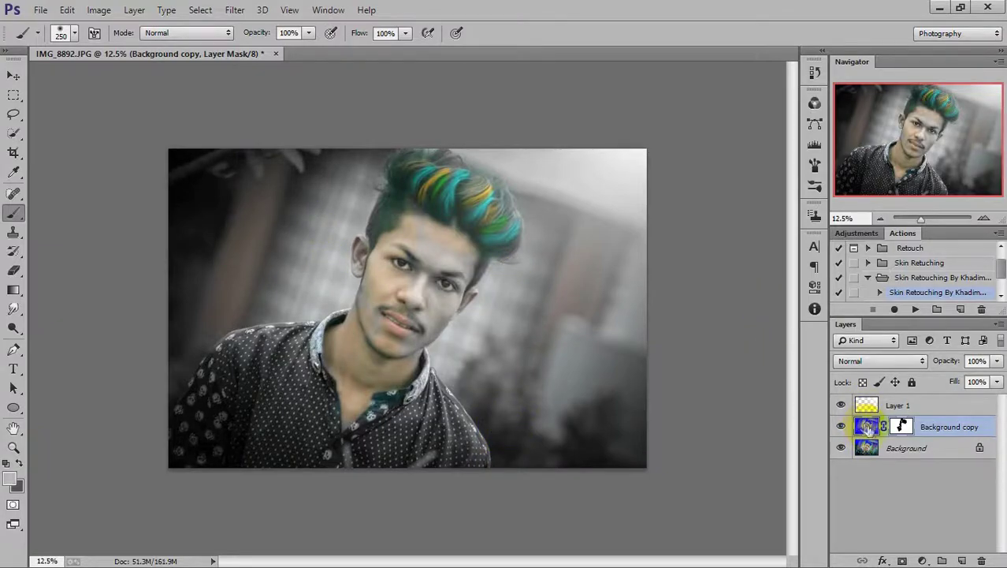
Quick-select the person's shirt, body, left ear, collar and left shoulder
click(14, 134)
mouse_move(197, 441)
mouse_down()
mouse_move(227, 354)
mouse_move(380, 331)
mouse_move(404, 265)
mouse_move(450, 238)
mouse_move(456, 244)
mouse_move(486, 202)
mouse_move(495, 225)
mouse_move(407, 172)
mouse_move(458, 193)
mouse_move(473, 264)
mouse_move(361, 244)
mouse_move(366, 259)
mouse_up()
mouse_move(401, 394)
mouse_down()
mouse_move(489, 475)
mouse_move(414, 402)
mouse_move(430, 375)
mouse_up()
drag(243, 336, 262, 344)
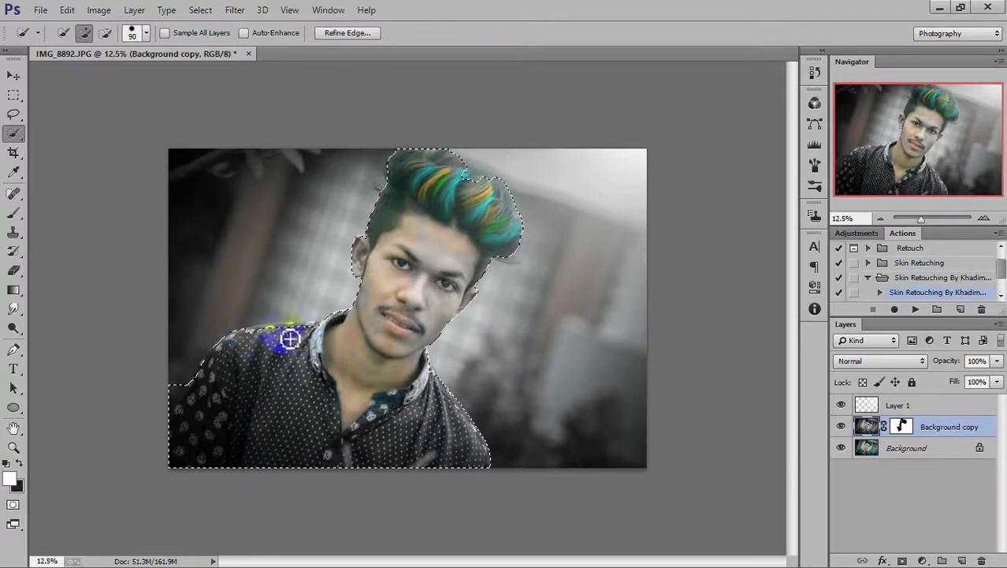
drag(265, 339, 322, 335)
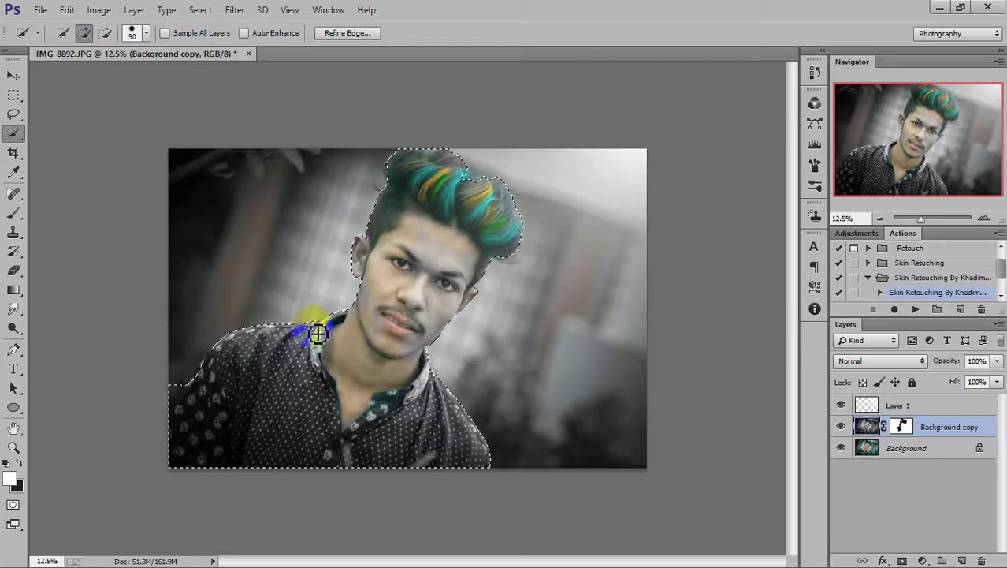
click(179, 392)
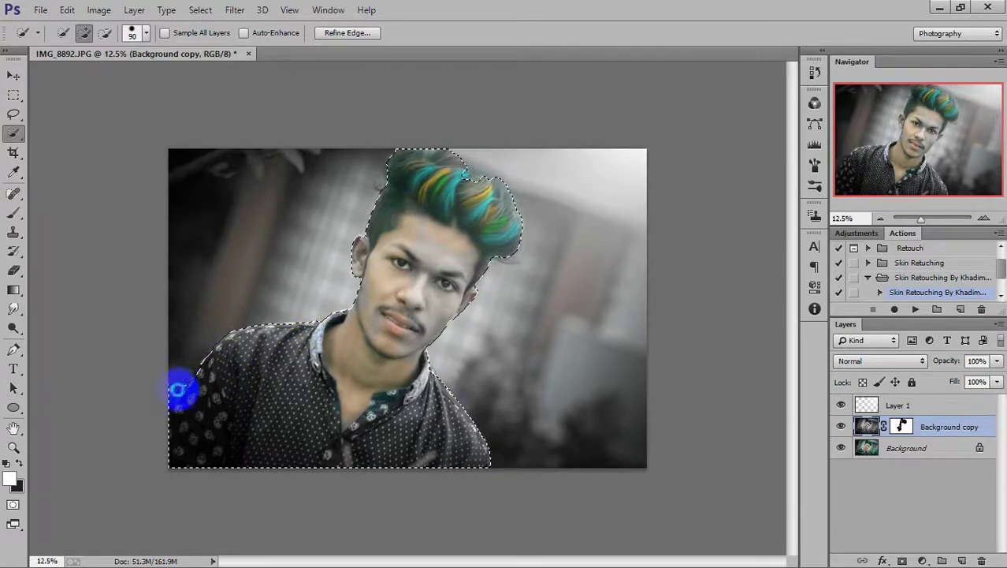
Subtract background from the left shoulder and beside the neck, then add the hair top
click(105, 33)
click(186, 380)
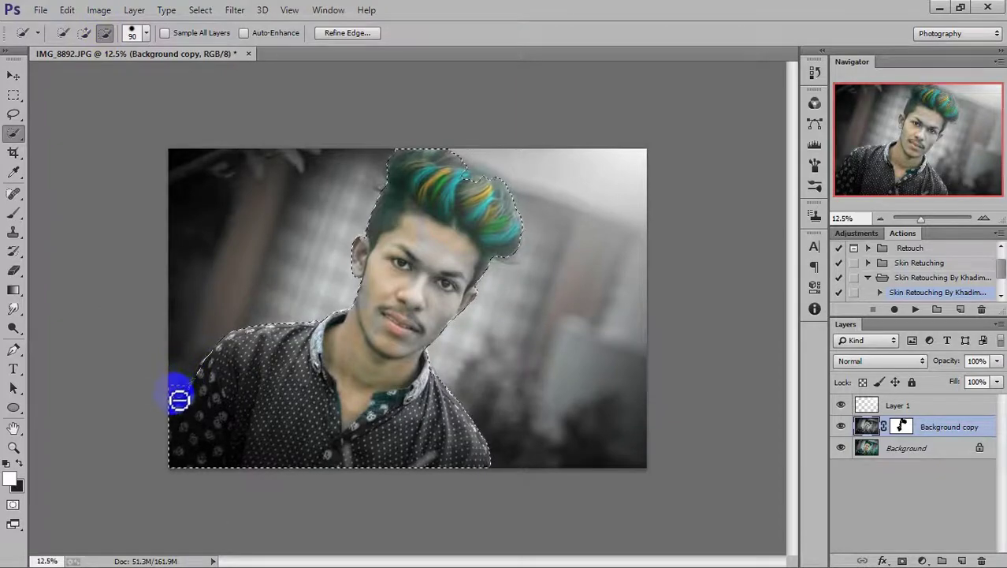
drag(168, 415, 180, 400)
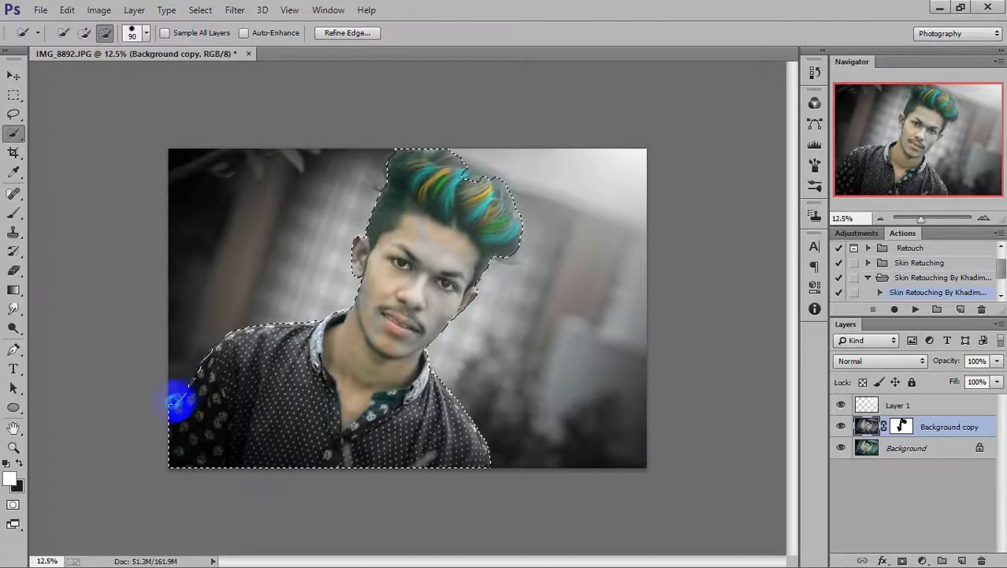
click(451, 342)
click(83, 33)
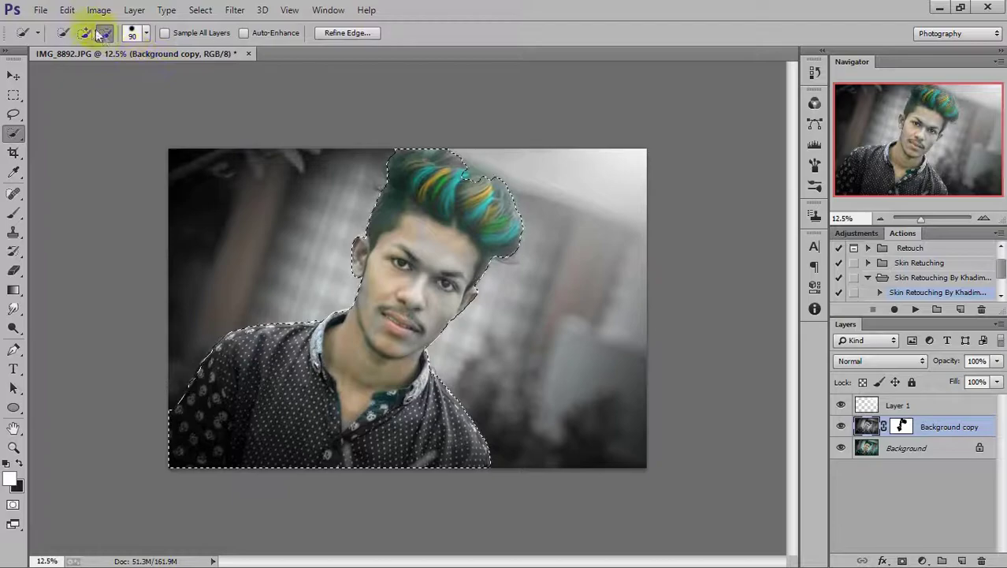
click(446, 159)
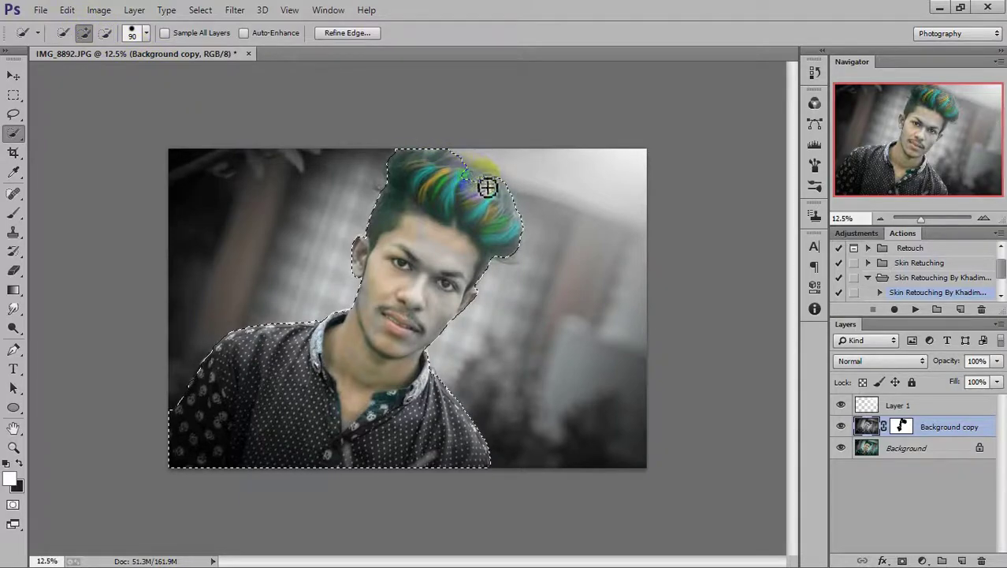
Set the Brush tool's foreground colour to black
click(544, 323)
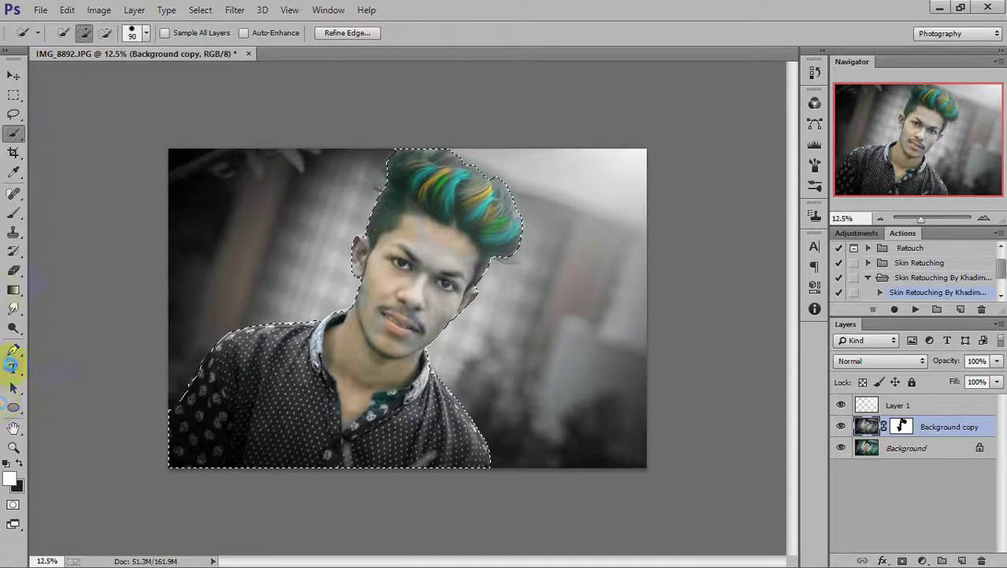
click(14, 213)
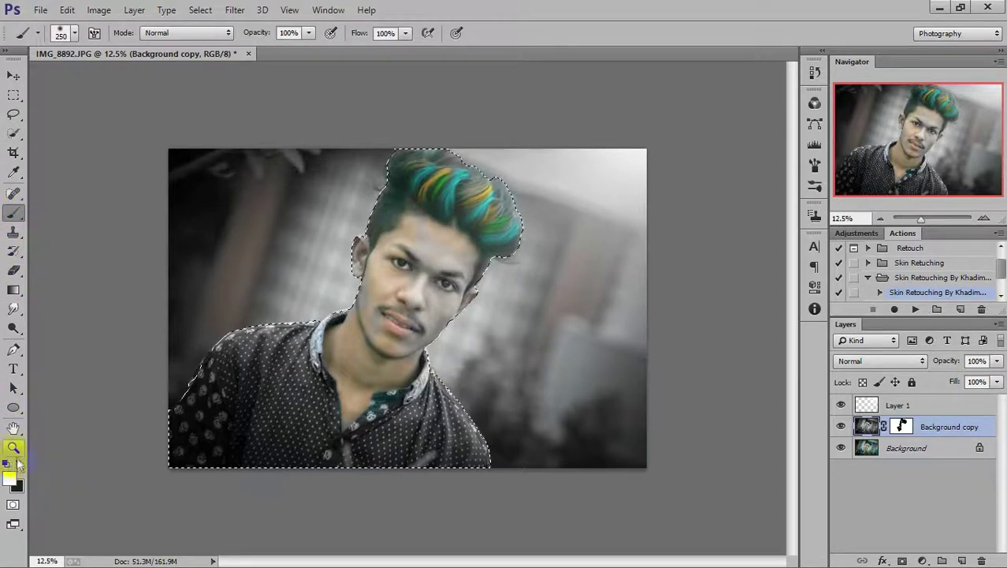
click(18, 464)
click(10, 479)
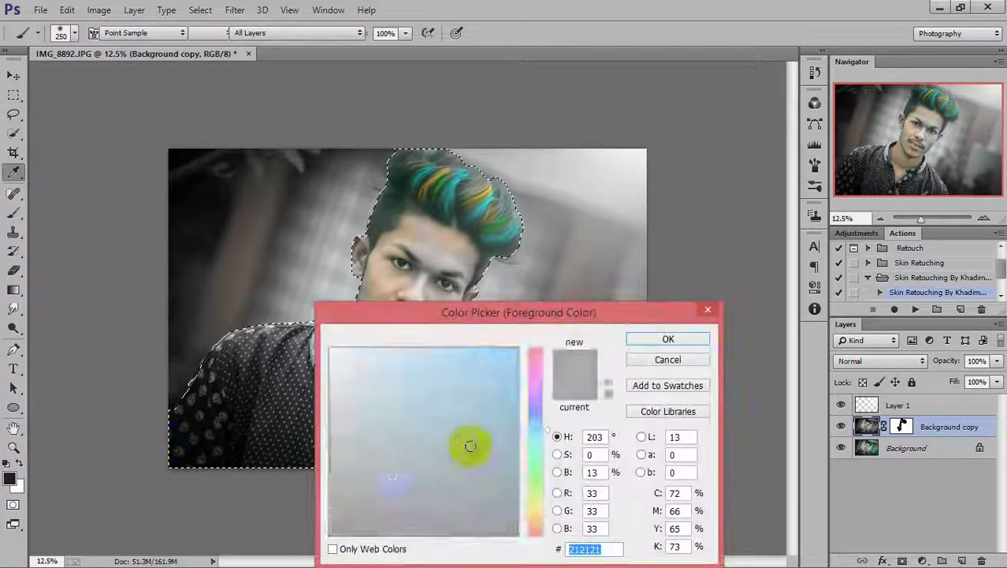
drag(468, 444, 338, 547)
key(Return)
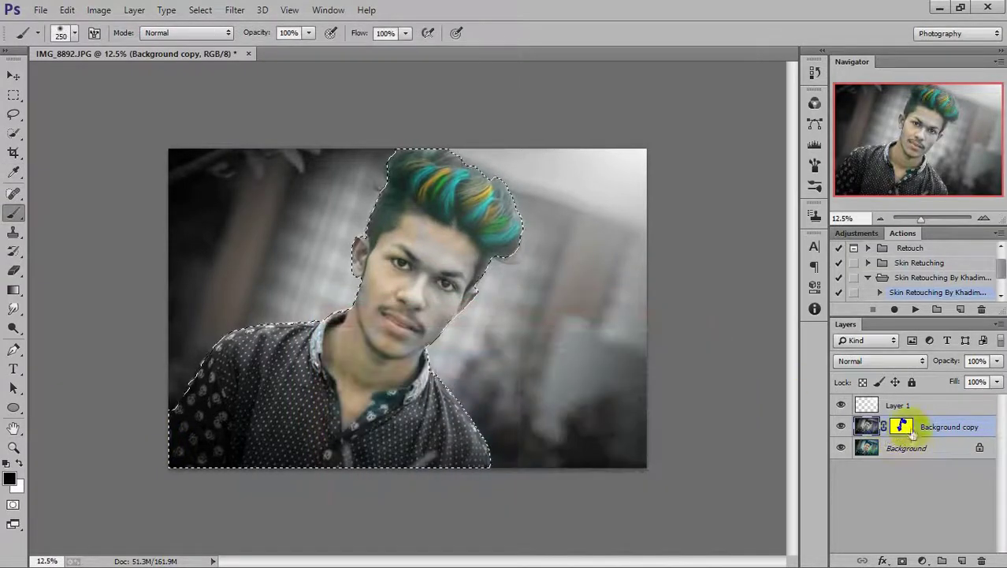
Paint the mask inside the selection to restore natural colour, and set opacity to 45%
click(904, 426)
drag(422, 216, 430, 232)
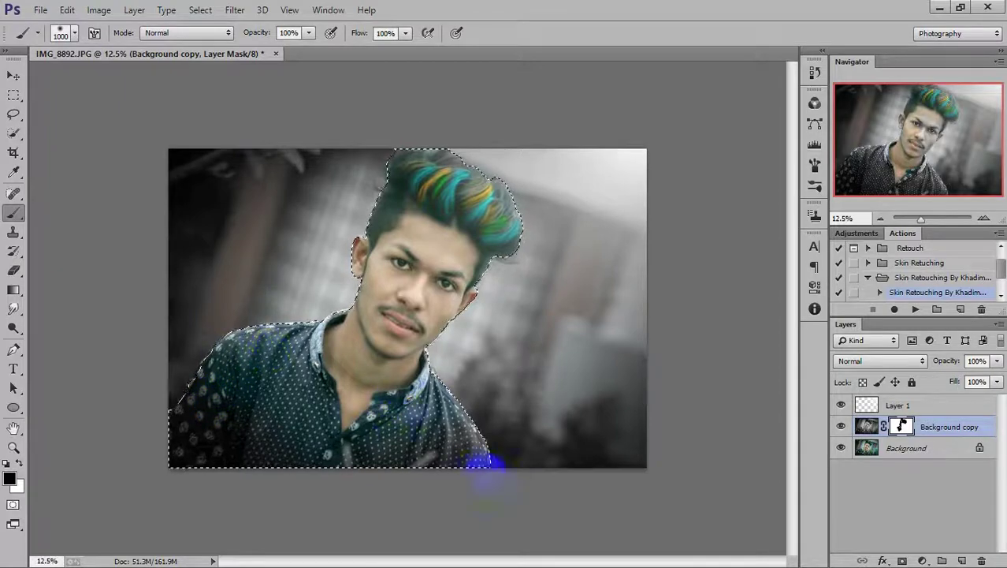
drag(468, 463, 457, 429)
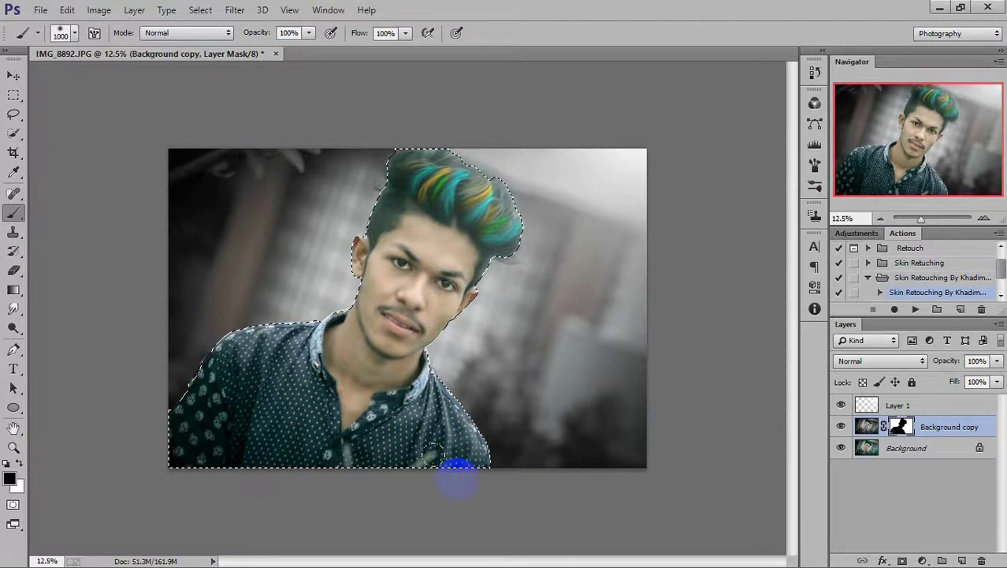
mouse_move(948, 362)
mouse_down()
mouse_move(922, 360)
mouse_move(939, 364)
mouse_up()
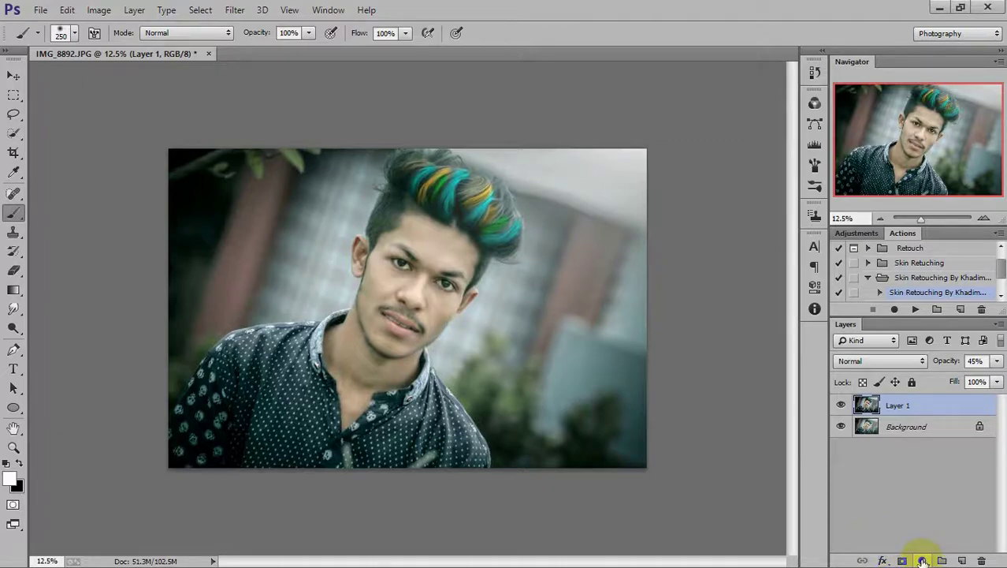
Create Selective Color 1 shifting Greens to Cyan +100, Magenta +85, Yellow -100, Black +21
click(922, 560)
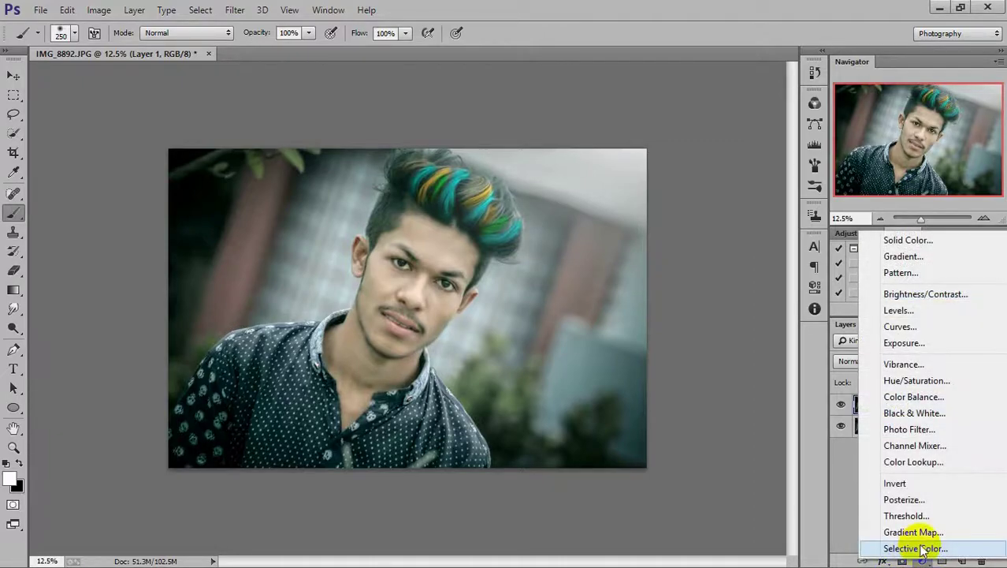
click(916, 546)
click(712, 299)
click(715, 276)
drag(528, 411, 535, 406)
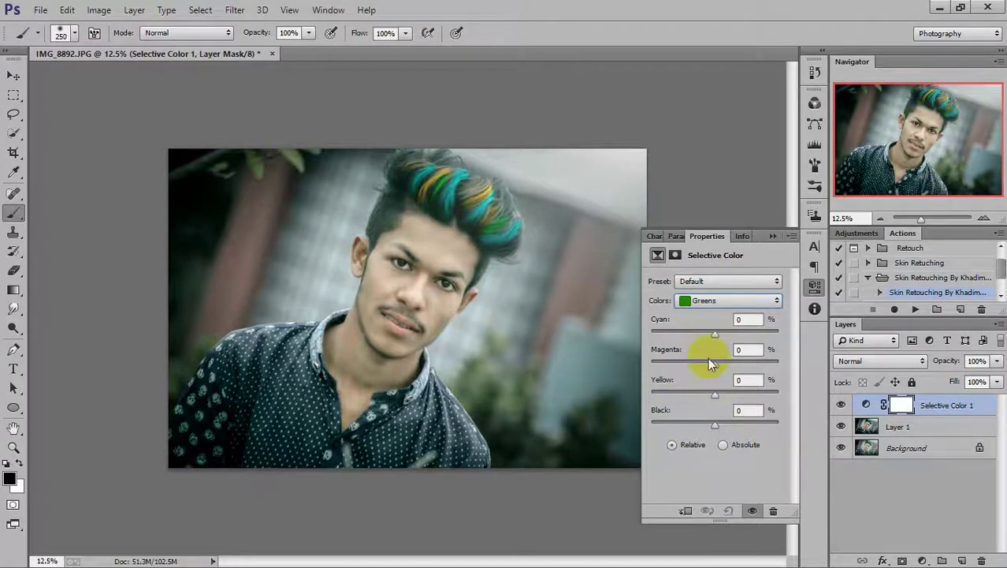
drag(706, 333, 648, 332)
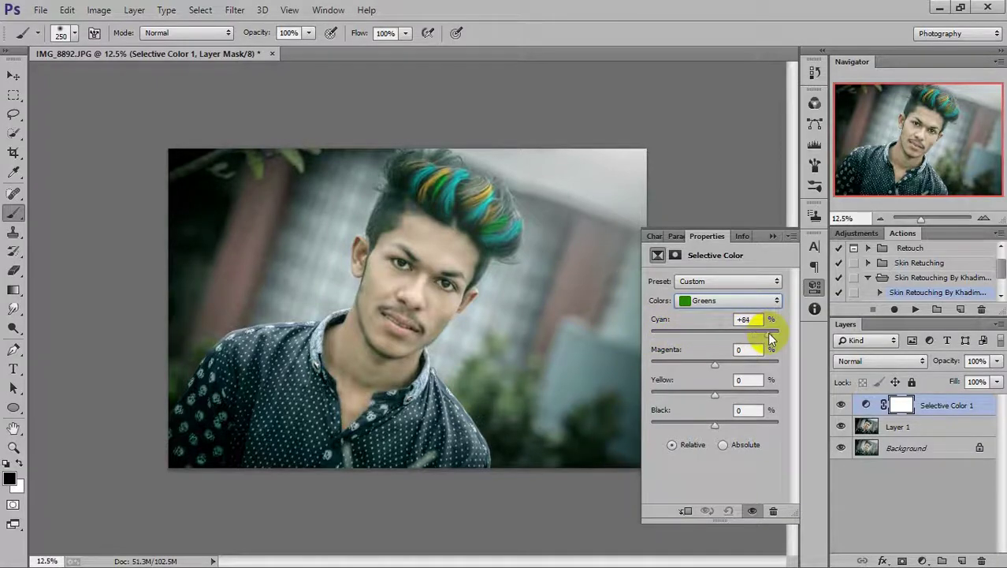
mouse_move(705, 402)
mouse_down()
mouse_move(769, 408)
mouse_move(672, 400)
mouse_up()
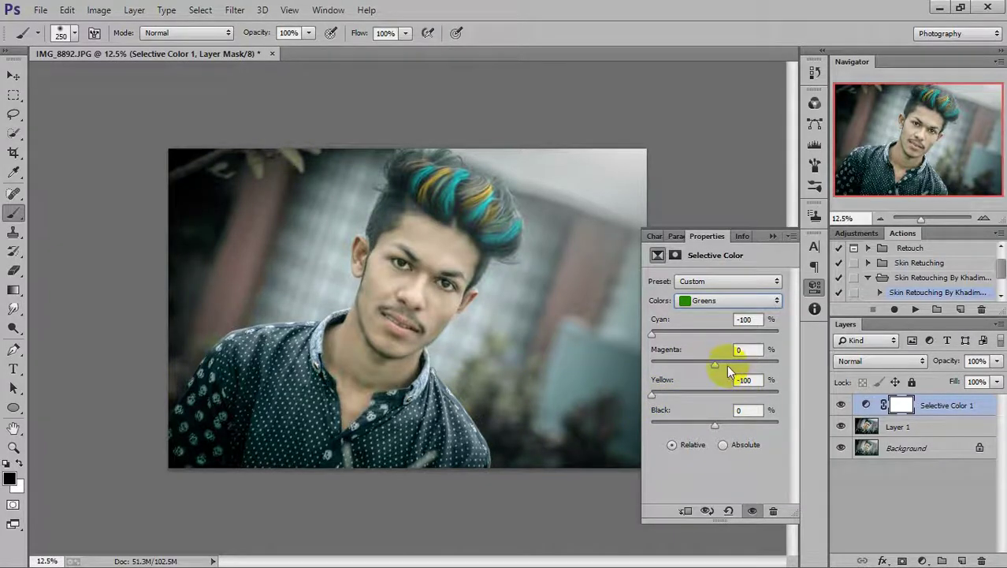
mouse_move(713, 363)
mouse_down()
mouse_move(767, 370)
mouse_move(675, 365)
mouse_move(753, 361)
mouse_move(771, 372)
mouse_up()
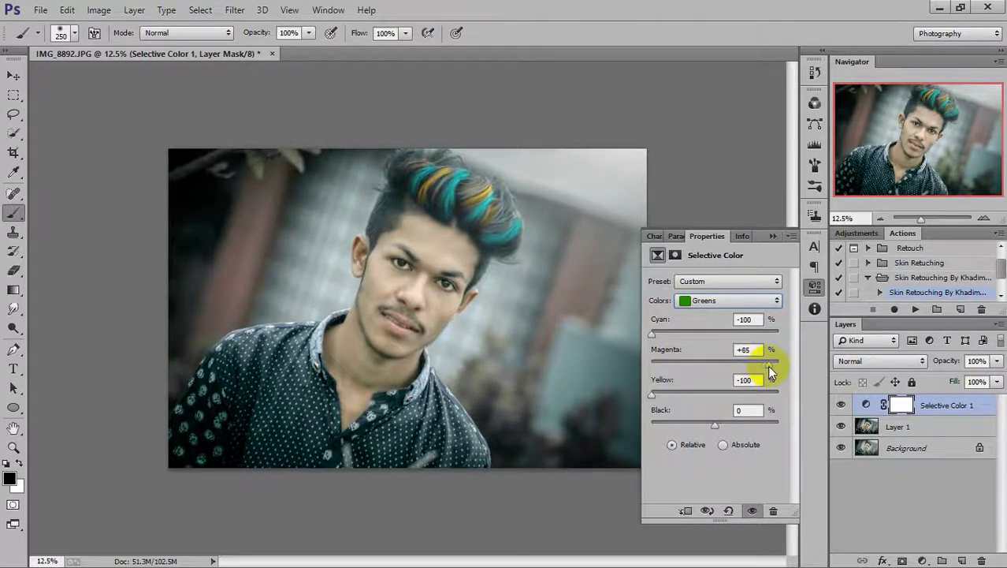
mouse_move(665, 338)
mouse_down()
mouse_move(775, 329)
mouse_move(636, 338)
mouse_up()
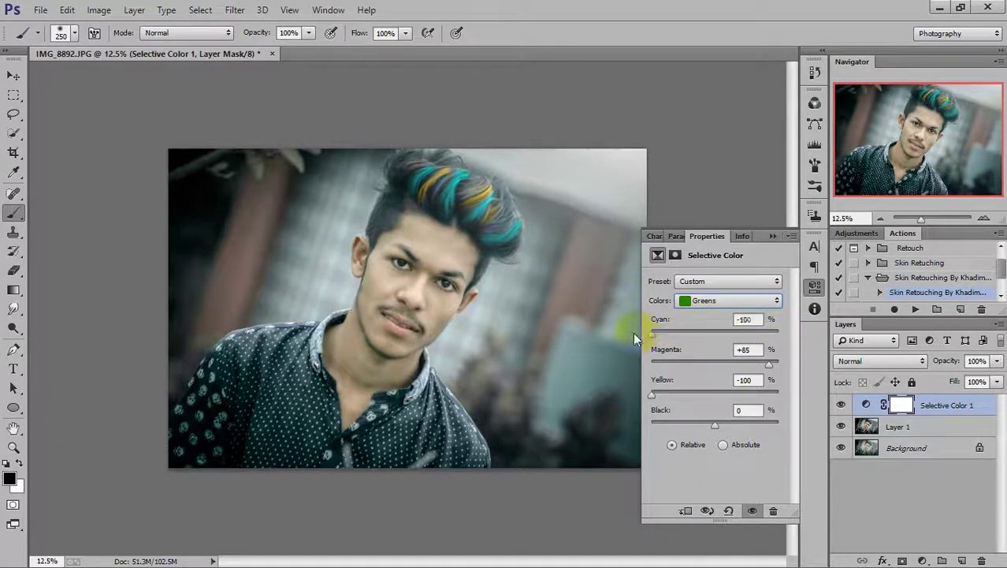
drag(717, 337, 776, 337)
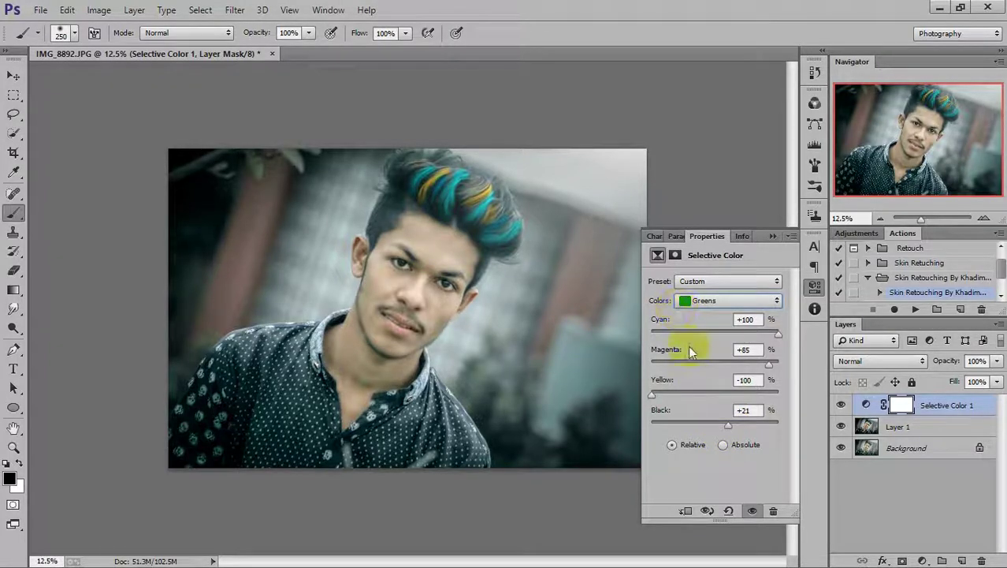
click(772, 236)
Paint black with a 150 px brush on the Selective Color mask over the hair streaks
drag(414, 197, 444, 199)
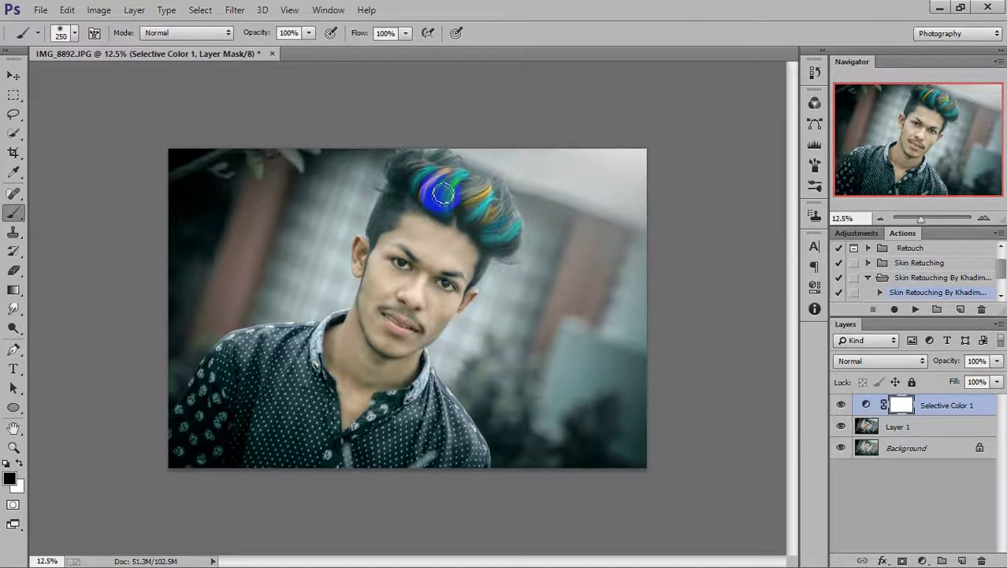
click(16, 493)
key(d)
key(bracketleft)
key(bracketleft)
key(bracketleft)
drag(426, 175, 435, 206)
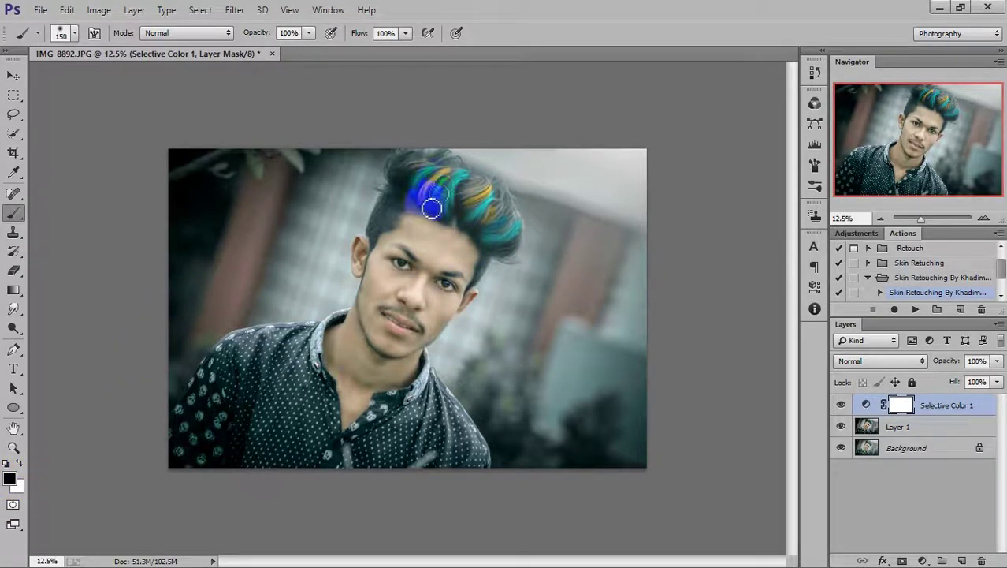
mouse_move(435, 206)
mouse_down()
mouse_move(512, 225)
mouse_move(466, 222)
mouse_move(435, 198)
mouse_move(456, 180)
mouse_move(457, 225)
mouse_up()
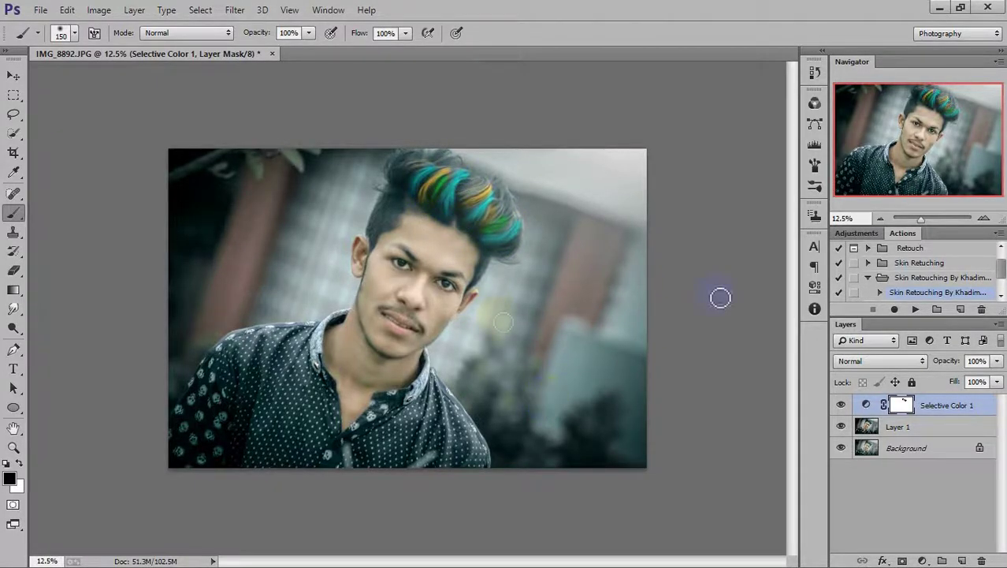
click(923, 559)
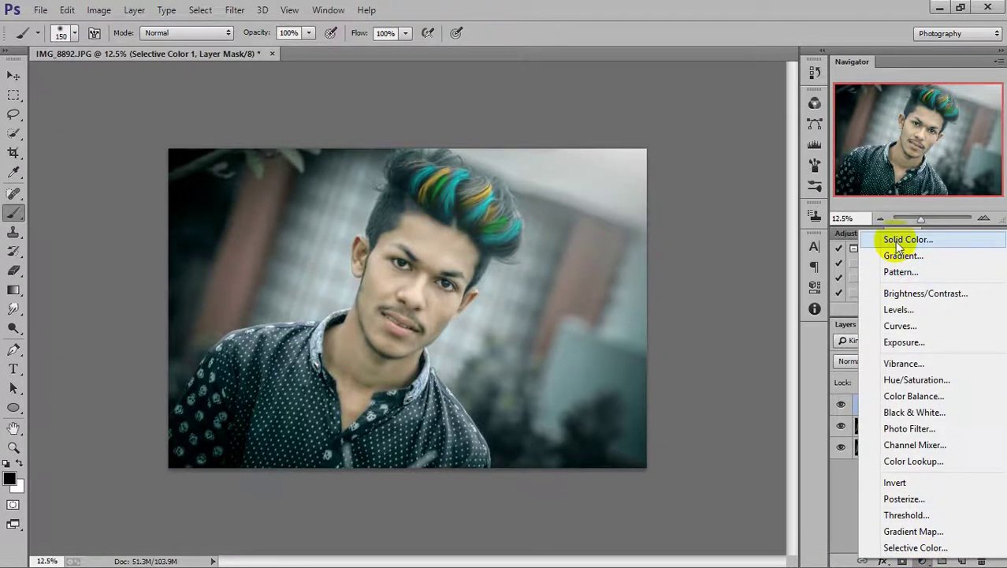
Add a Color Fill layer in light blue #59abff
click(708, 300)
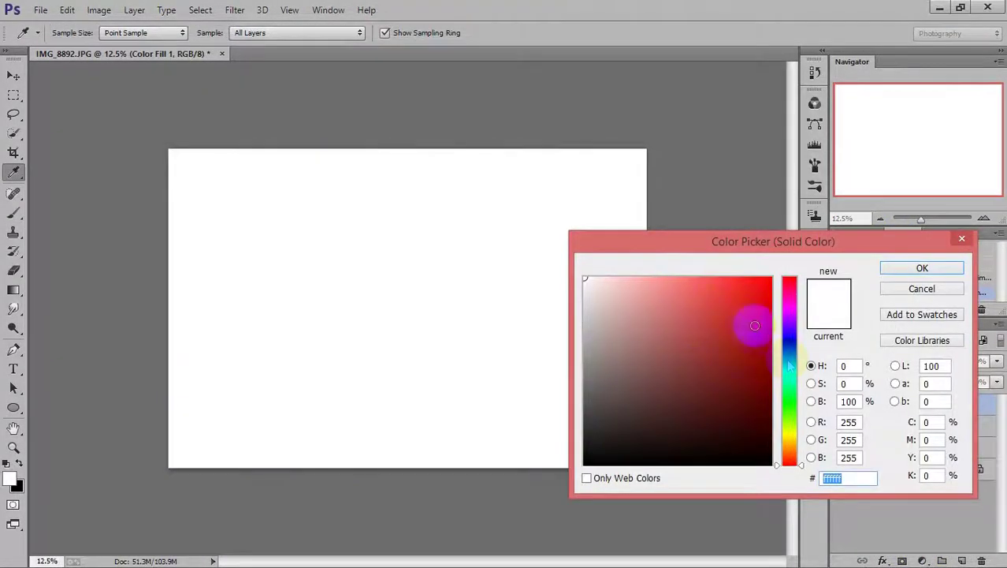
drag(791, 378, 791, 374)
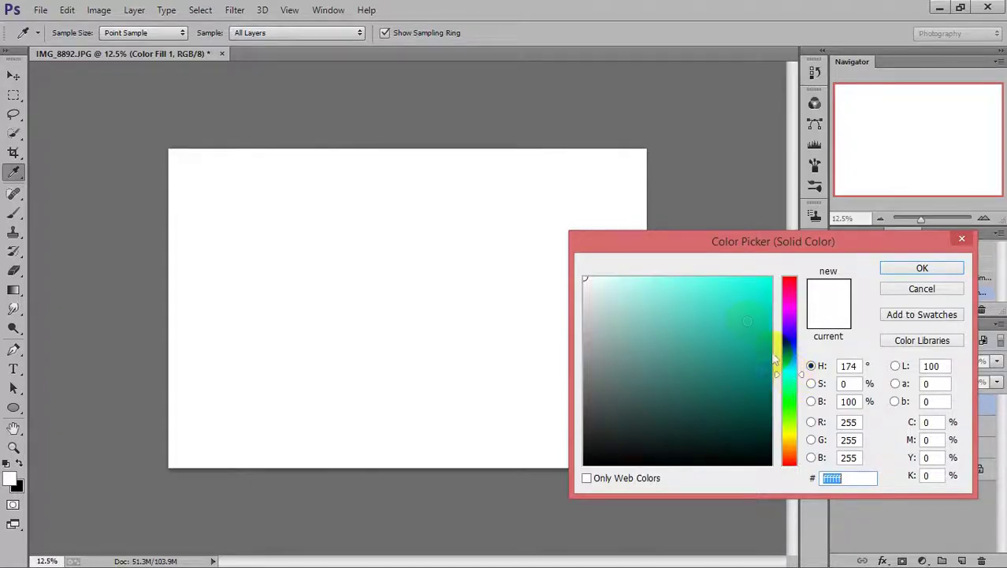
click(681, 277)
double_click(843, 478)
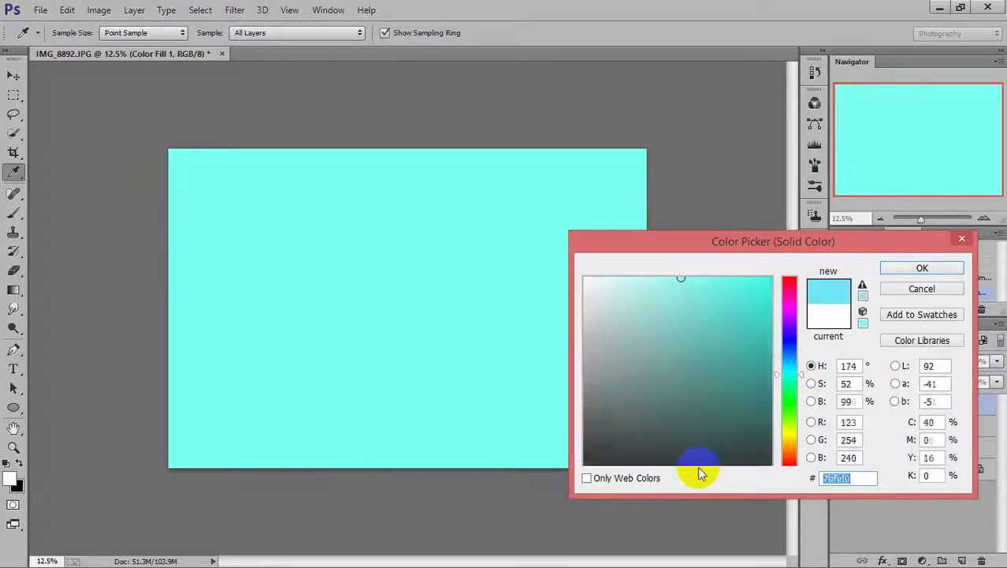
text(55a9ff)
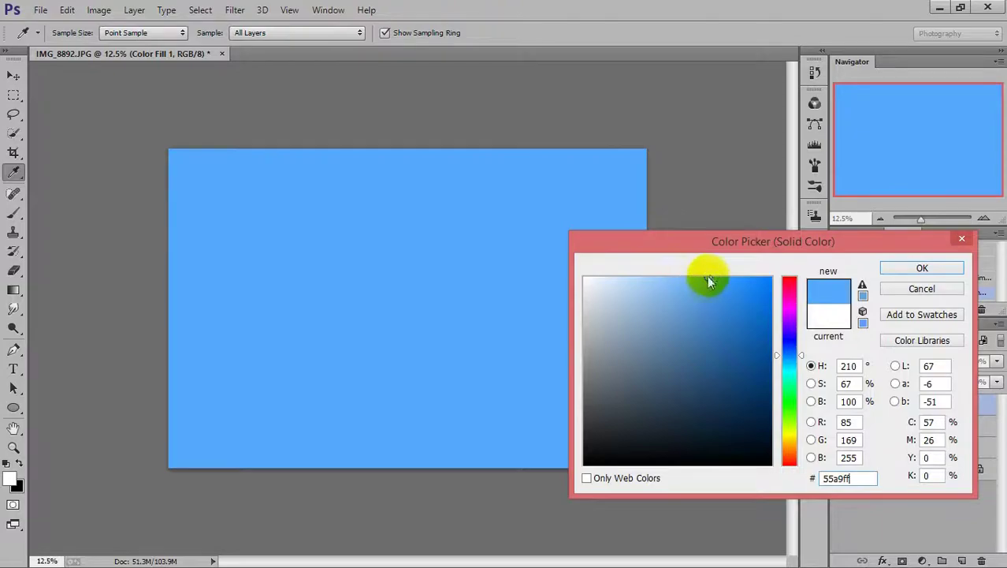
click(708, 278)
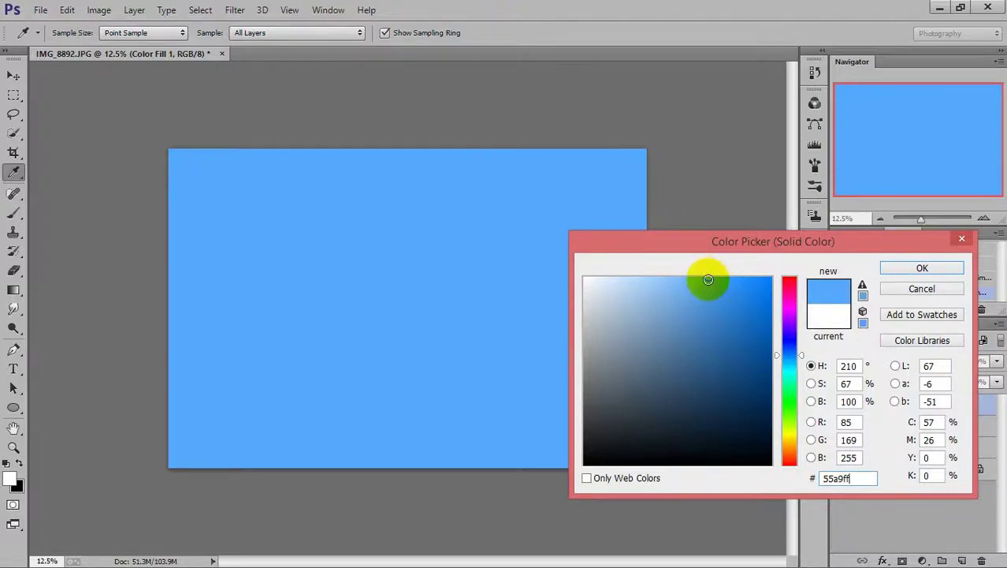
click(919, 270)
Set Color Fill 1 to Screen blend mode at 27% opacity
click(851, 359)
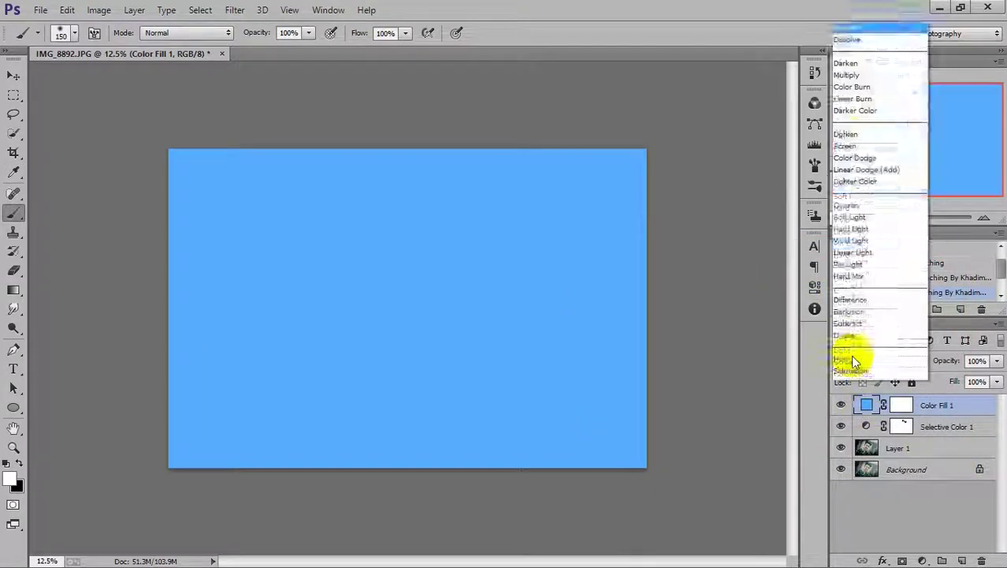
click(847, 125)
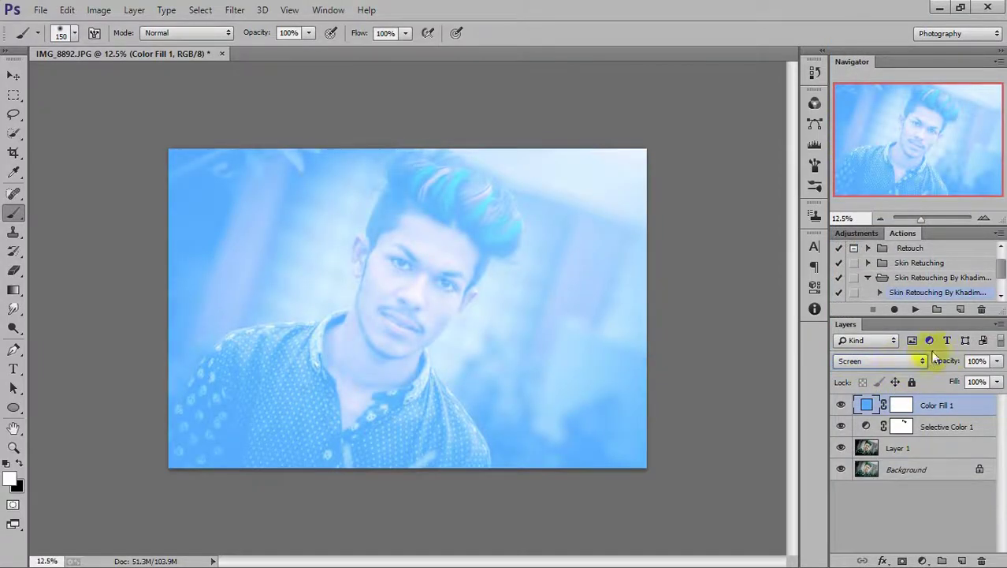
drag(950, 360, 909, 362)
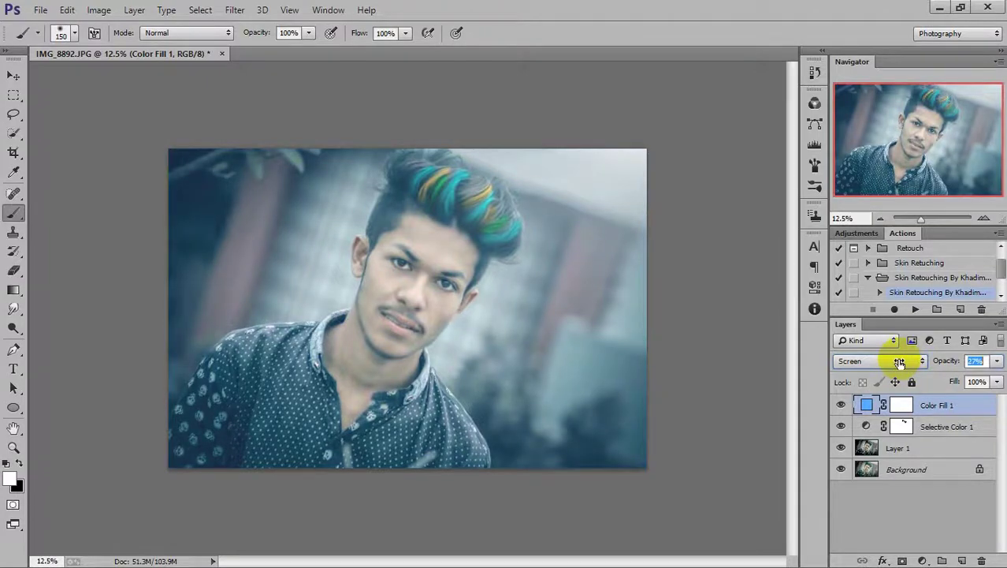
drag(899, 361, 899, 362)
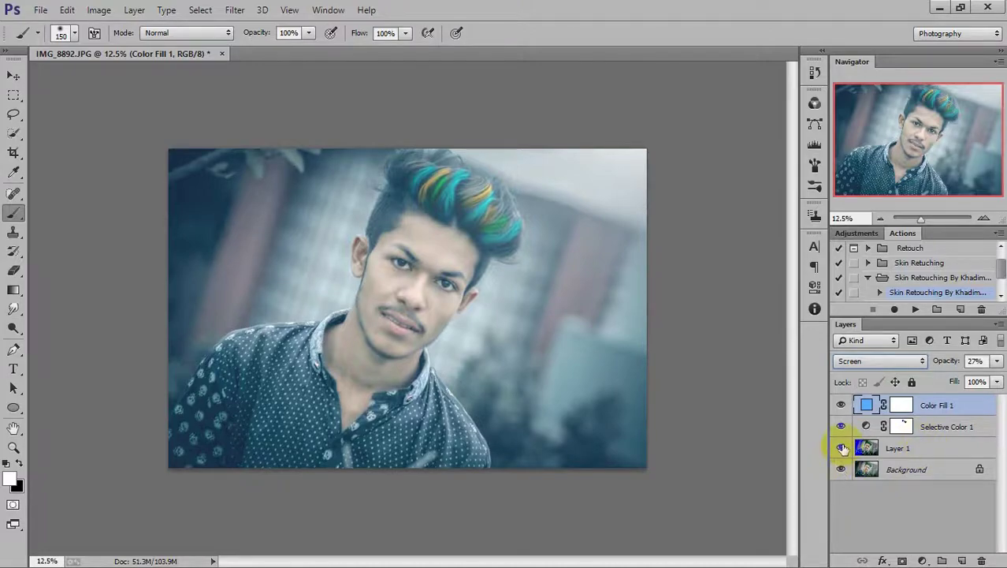
click(919, 448)
Hide Color Fill 1 and Selective Color 1, and paint a large soft white spot on new Layer 2
mouse_move(258, 146)
mouse_down()
mouse_move(164, 175)
mouse_move(320, 160)
mouse_move(283, 187)
mouse_up()
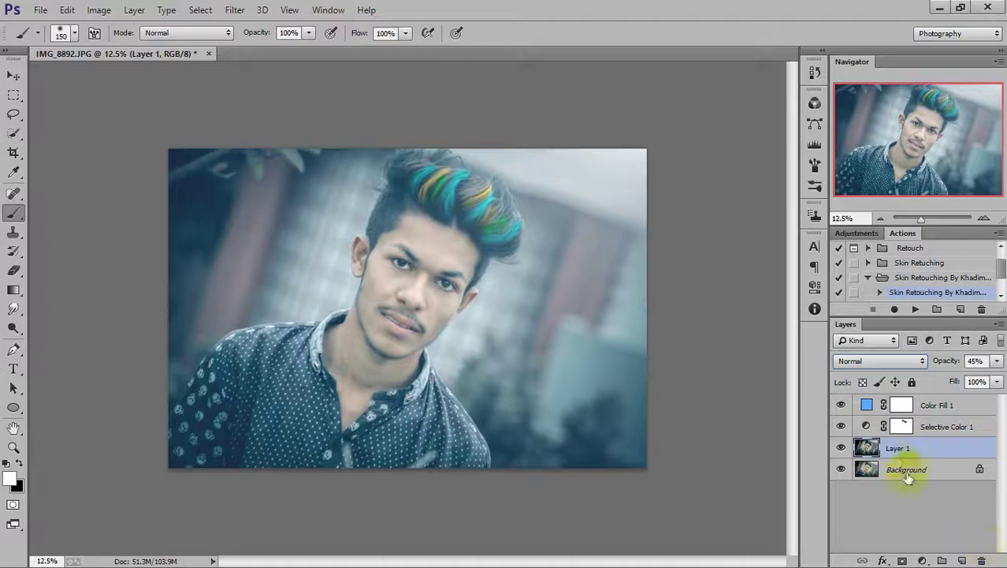
drag(842, 405, 841, 426)
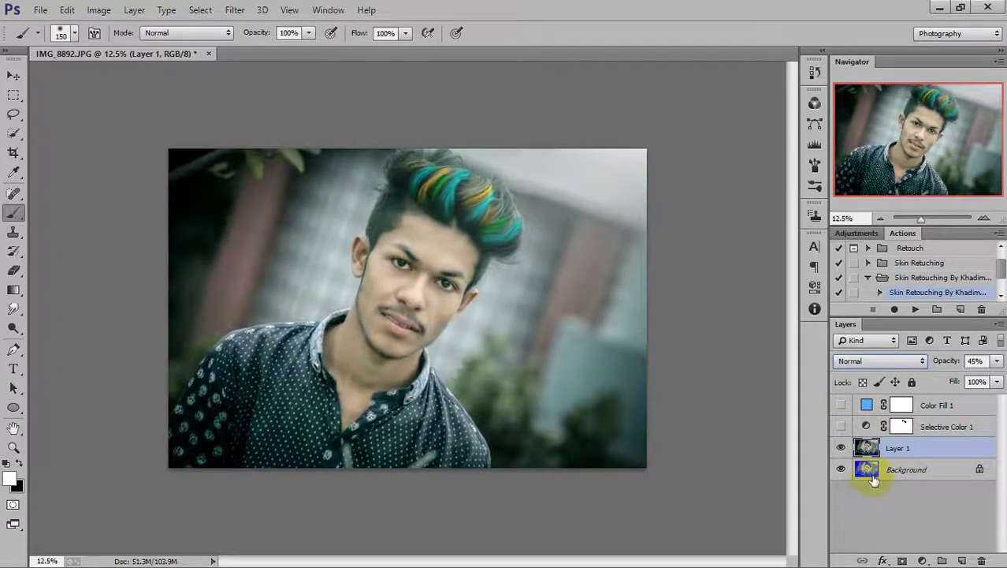
click(961, 561)
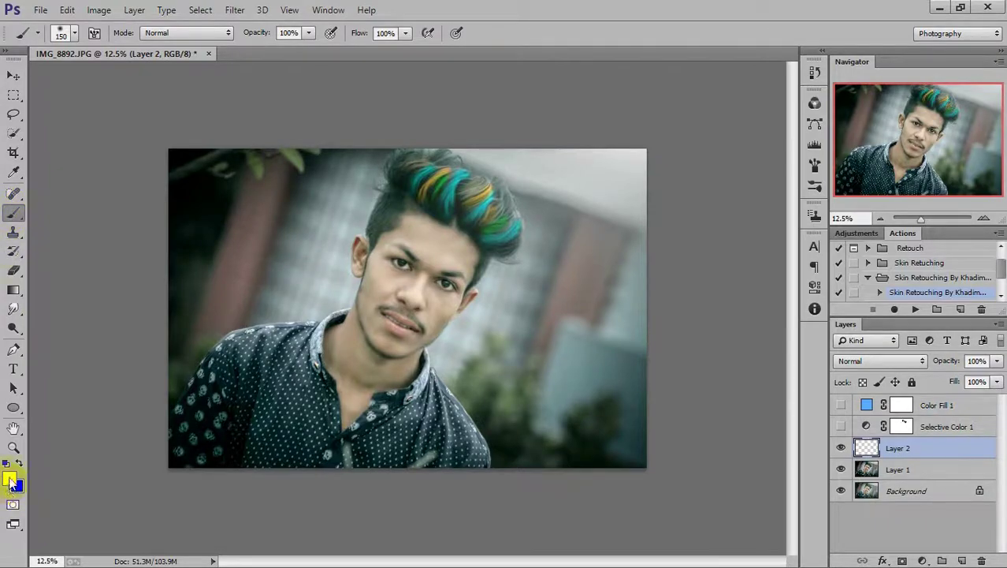
key(bracketright)
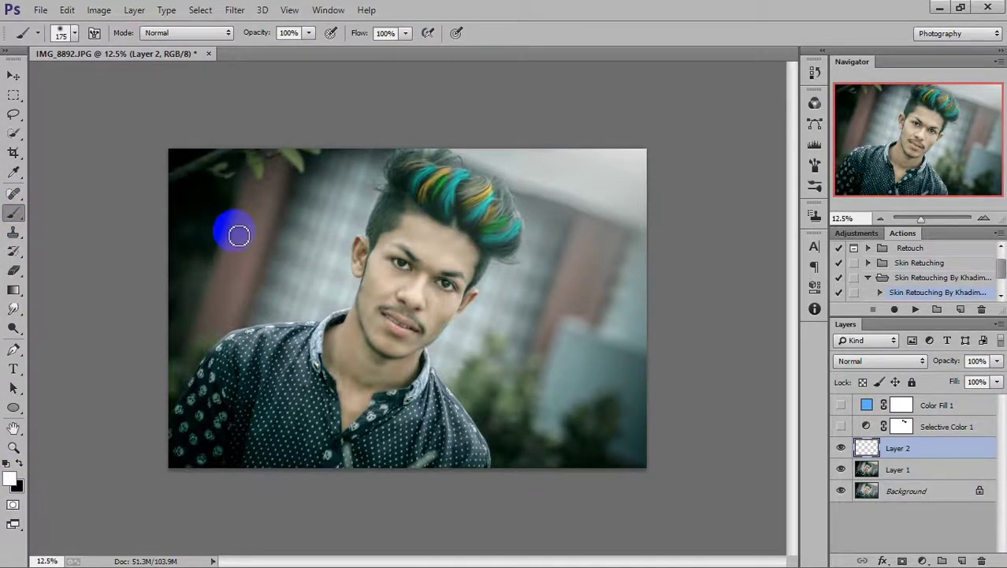
key(bracketright)
click(237, 229)
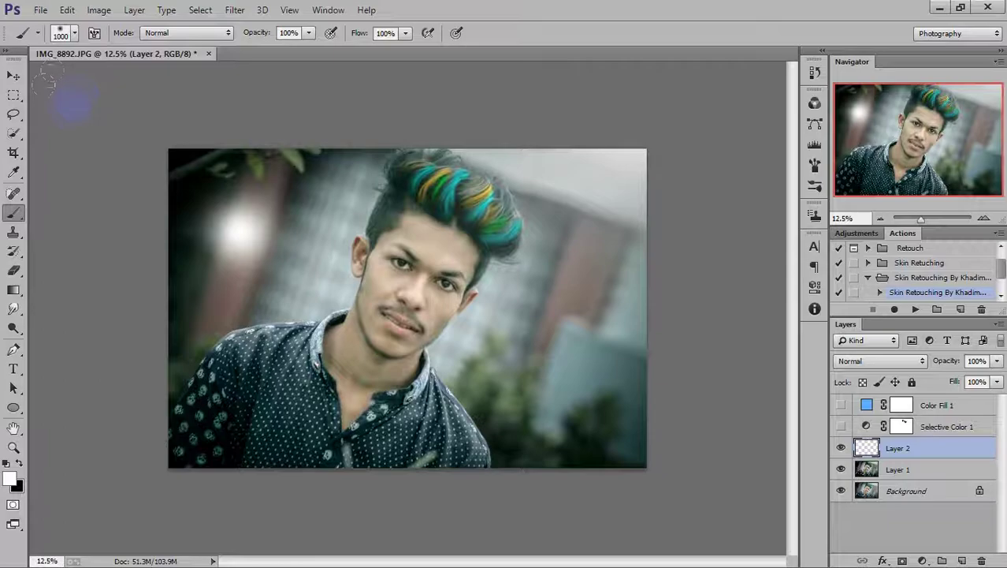
click(14, 74)
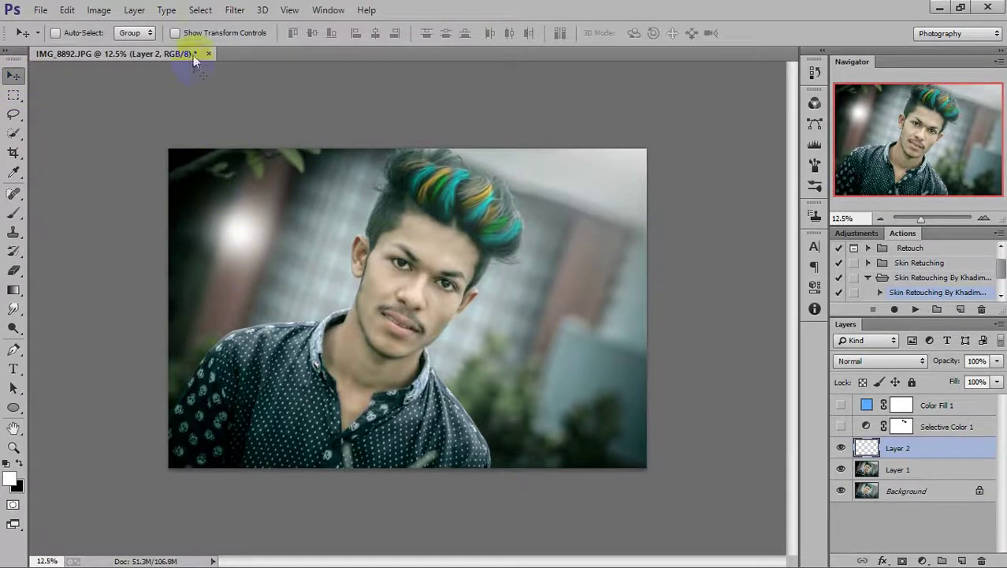
Scale up the white glow with transform controls and reposition it over the photo
click(177, 34)
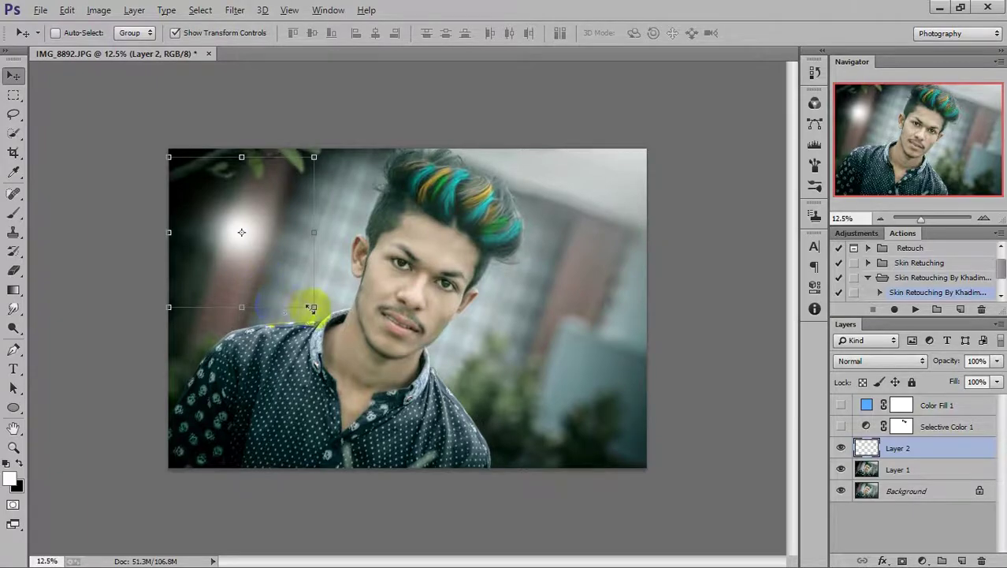
drag(313, 306, 533, 499)
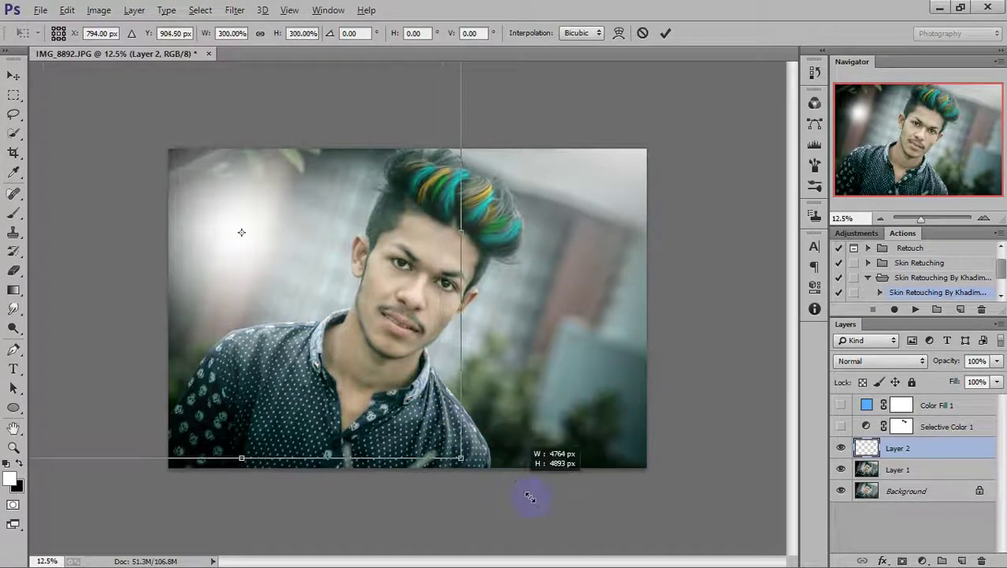
mouse_move(533, 499)
mouse_down()
mouse_move(351, 240)
mouse_move(414, 211)
mouse_move(409, 226)
mouse_move(426, 218)
mouse_move(434, 227)
mouse_move(478, 70)
mouse_up()
click(665, 33)
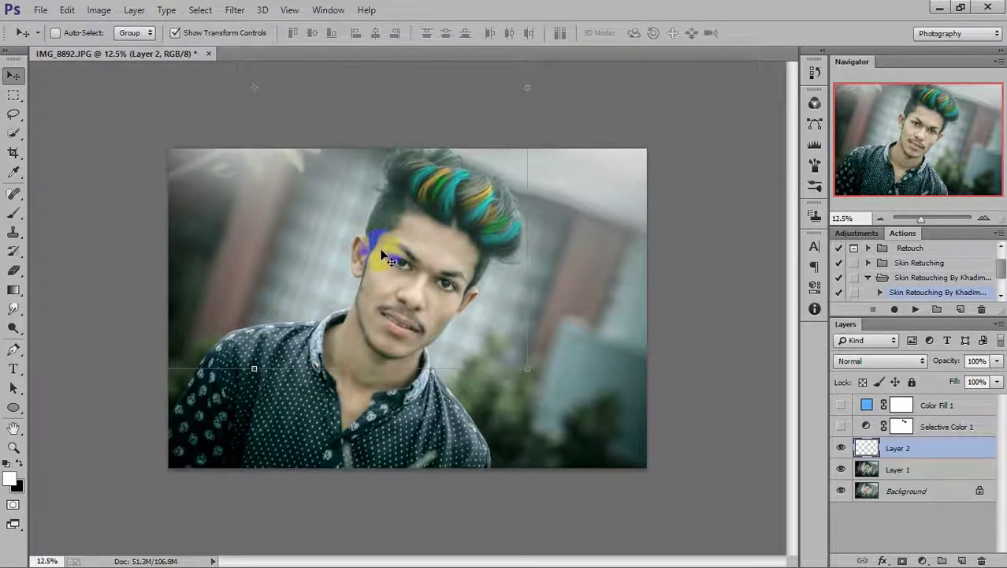
click(175, 33)
drag(288, 272, 551, 375)
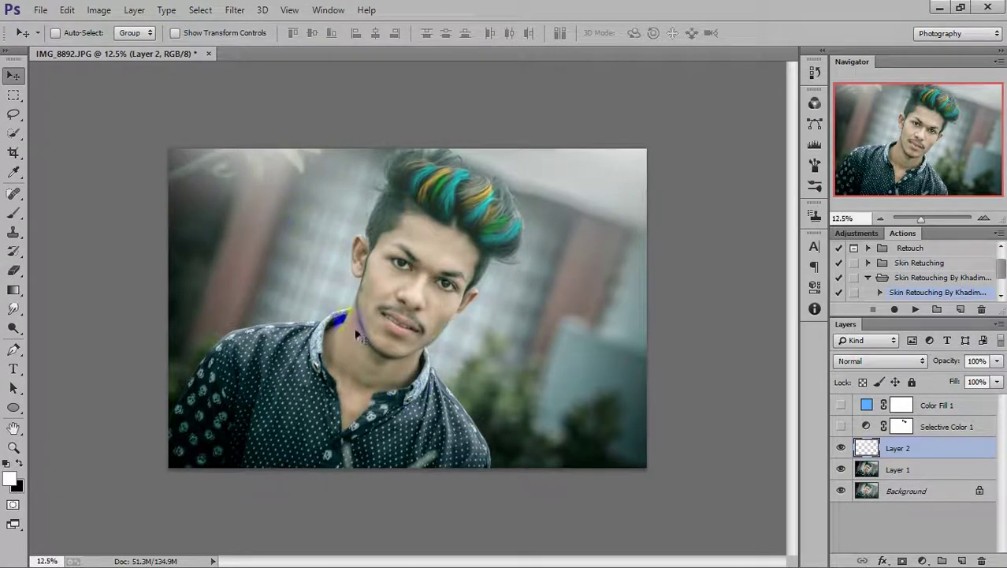
drag(307, 181, 612, 353)
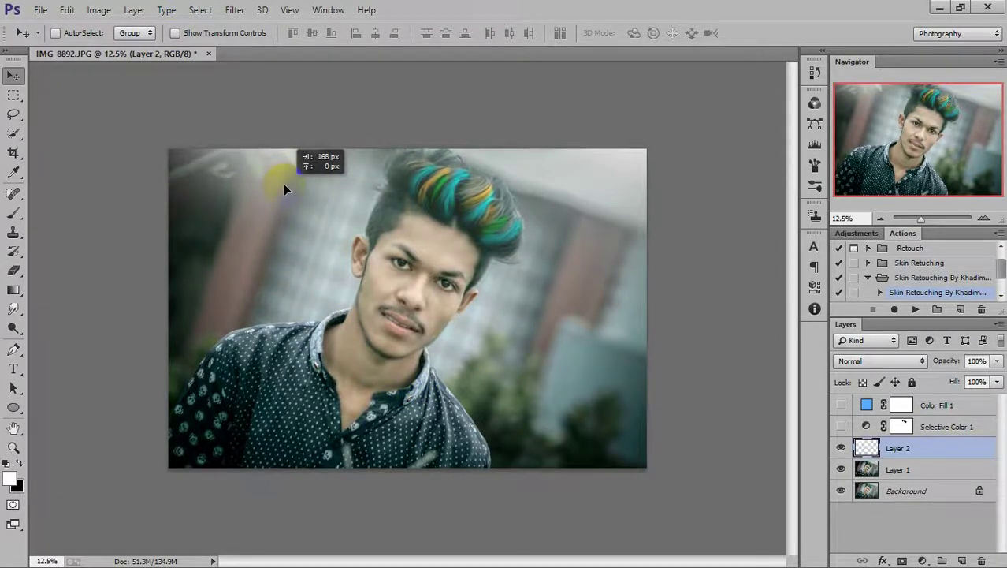
Show the blue tint layers again, scale the glow to about 130%, and set opacity to 79%
drag(841, 432, 840, 404)
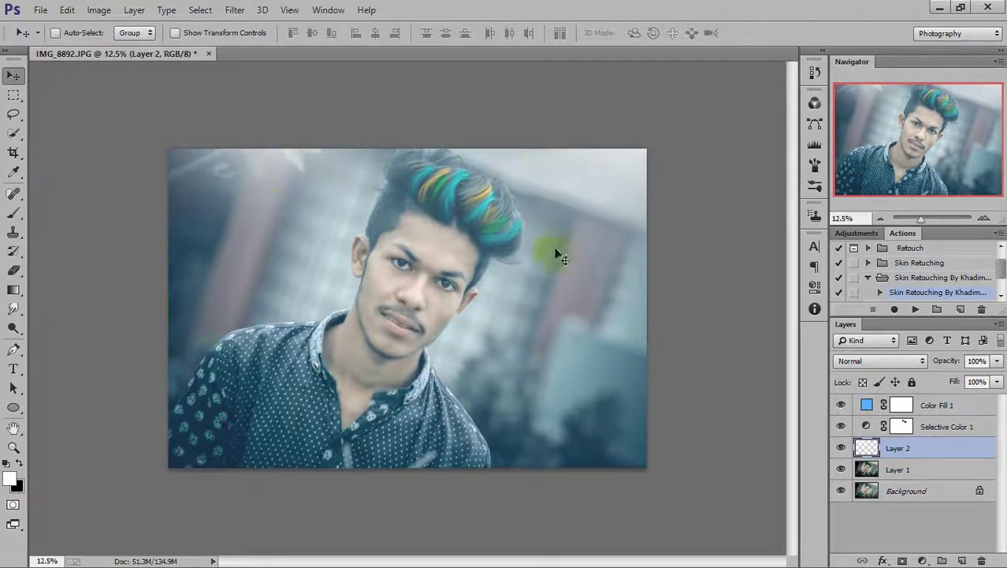
drag(365, 162, 307, 161)
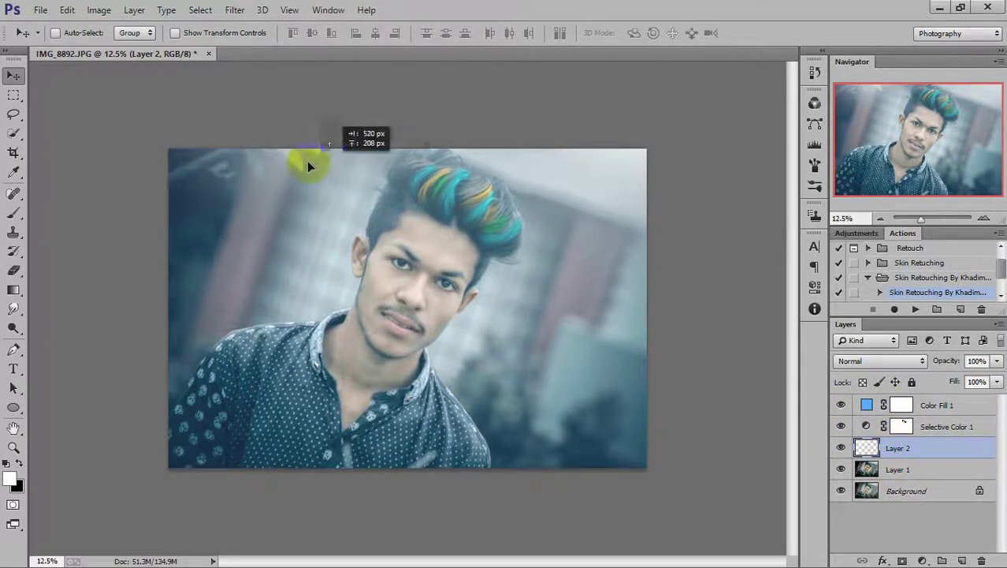
key(ctrl+t)
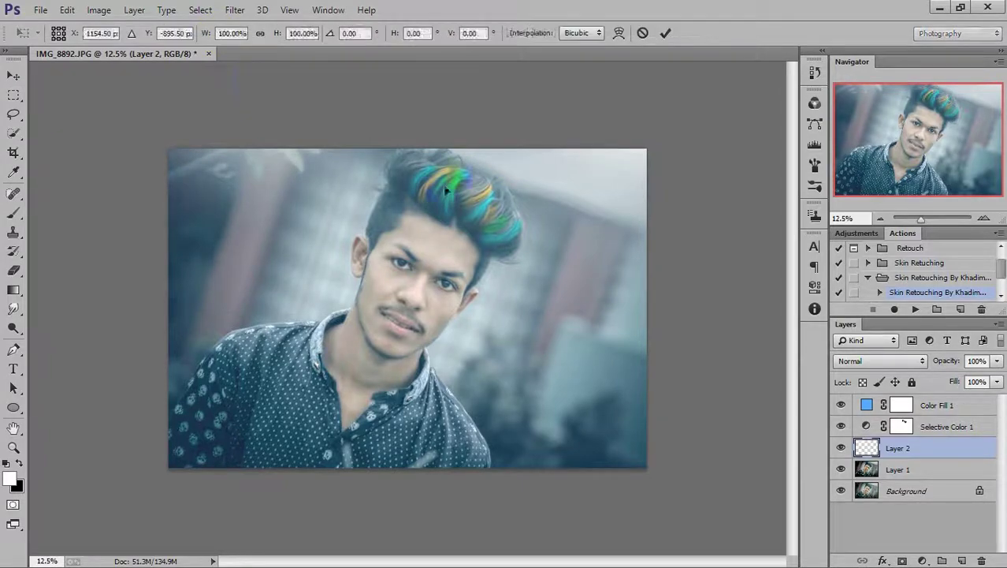
drag(550, 347, 631, 429)
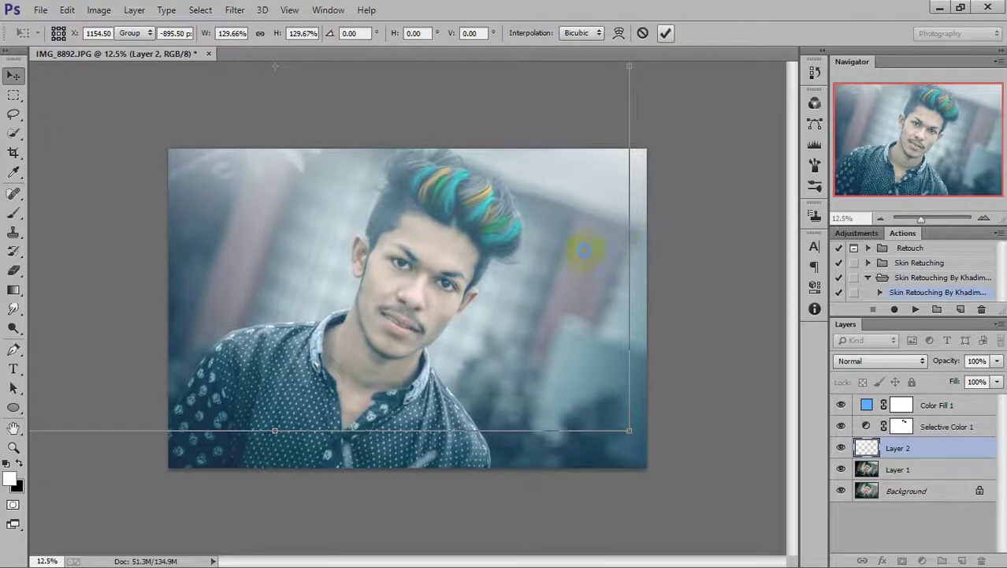
click(664, 34)
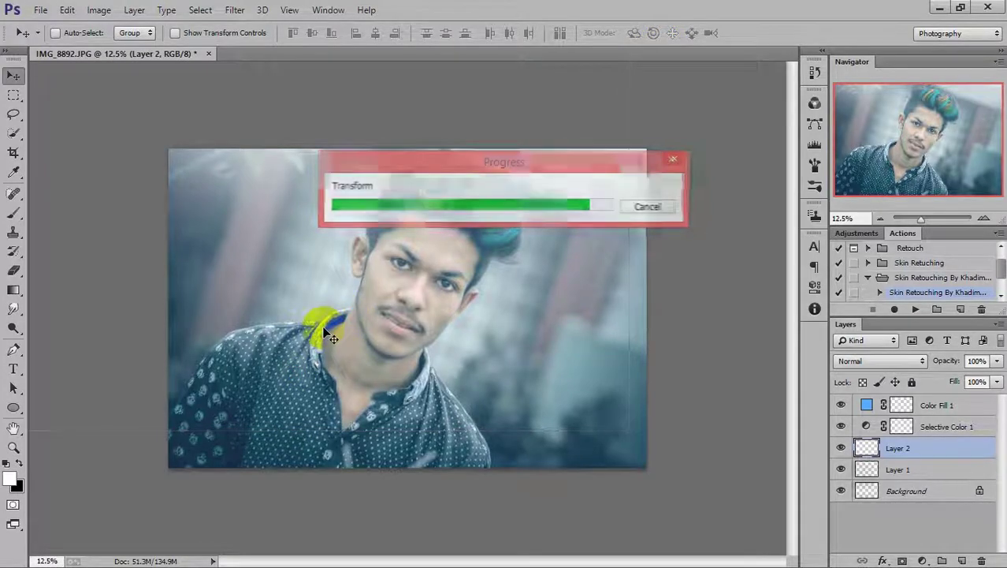
drag(342, 255, 387, 293)
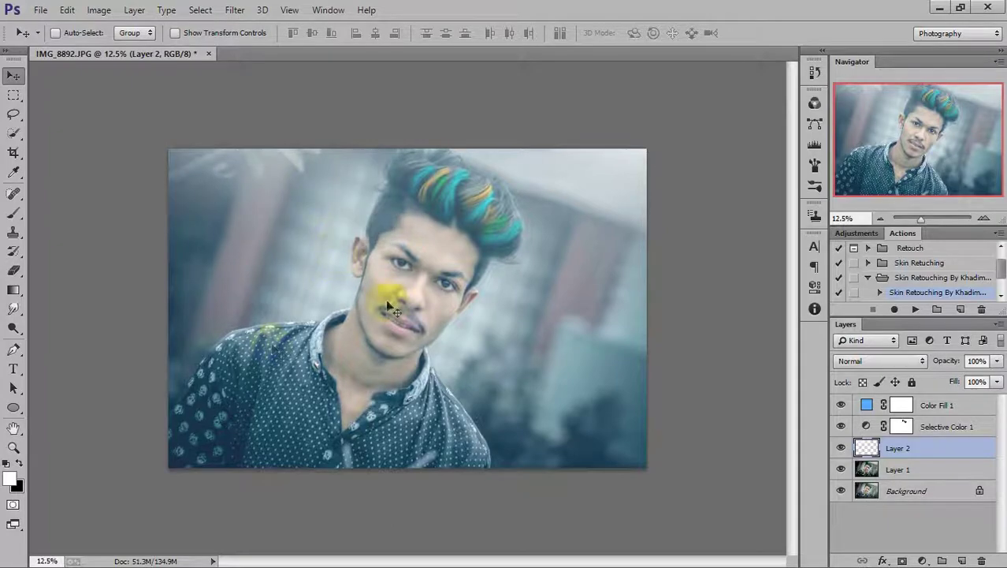
drag(951, 360, 935, 362)
Lower the Color Fill 1 layer's opacity to about 15% for a subtler blue tint
click(901, 407)
drag(941, 362, 939, 364)
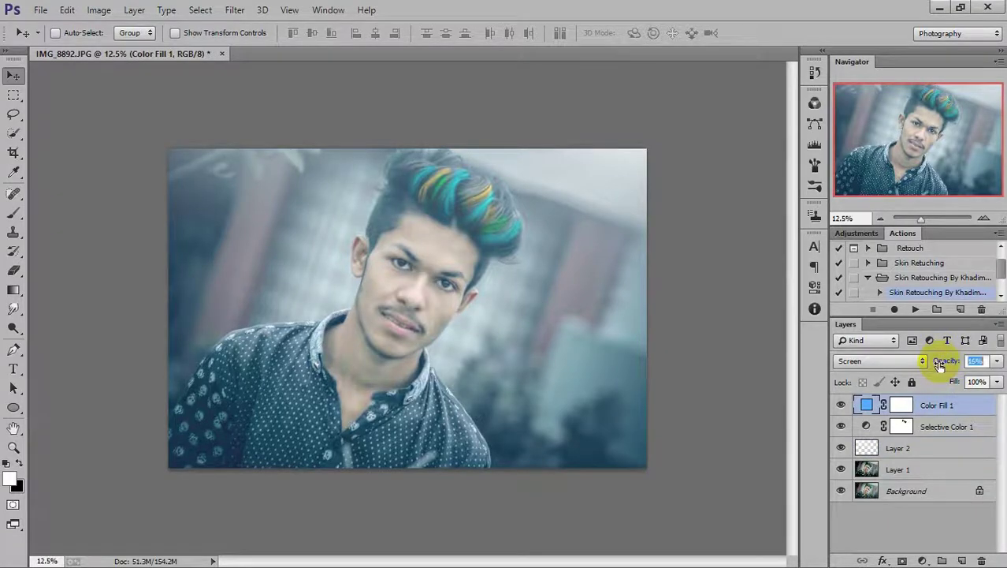